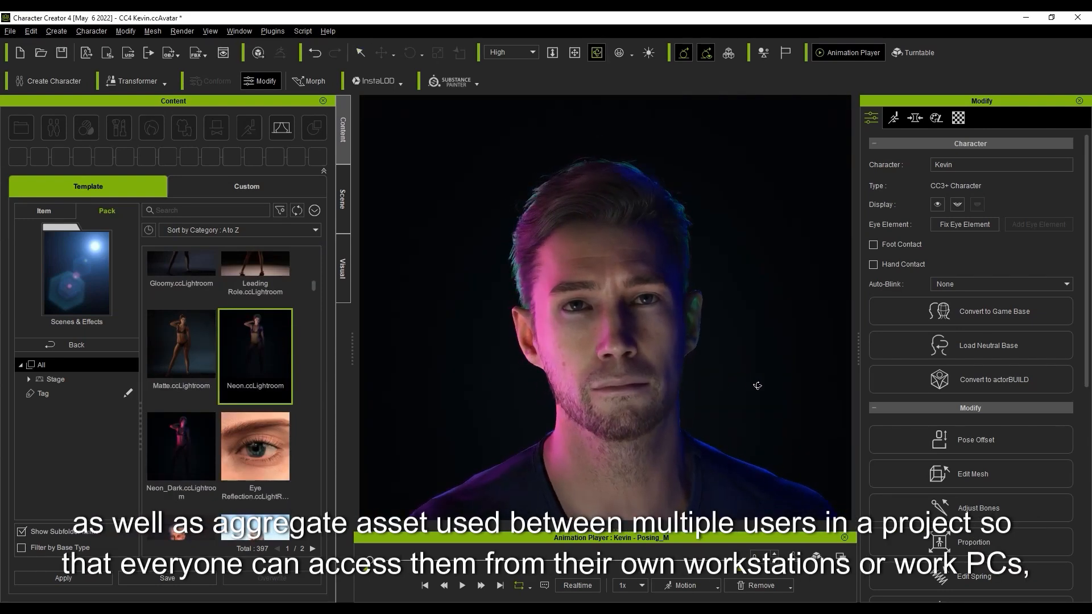
Step: Apply different light room presets from the Scenes & Effects pack to the character scene
left_click_drag(312, 287, 317, 263)
left_click_drag(181, 392, 763, 411)
key("j")
left_click_drag(314, 264, 314, 280)
left_click_drag(181, 392, 541, 371)
mouse_move(737, 398)
left_mouse_down("alt")
mouse_move(757, 409)
mouse_move(734, 407)
left_mouse_up("alt")
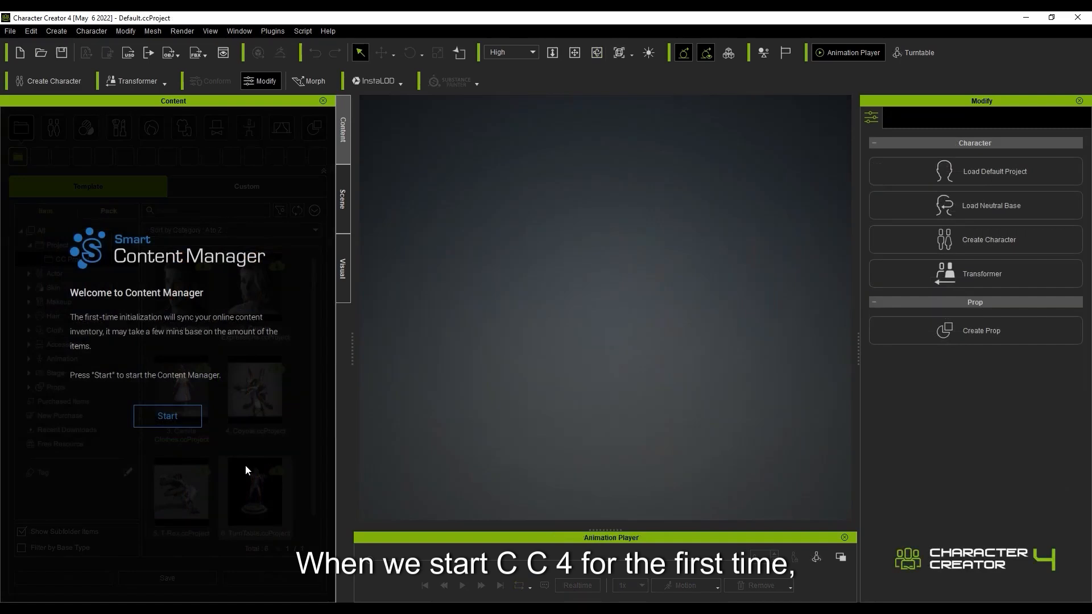
Step: Start the Smart Content Manager for the first time and download the free Essential Character Set
left_click(160, 414)
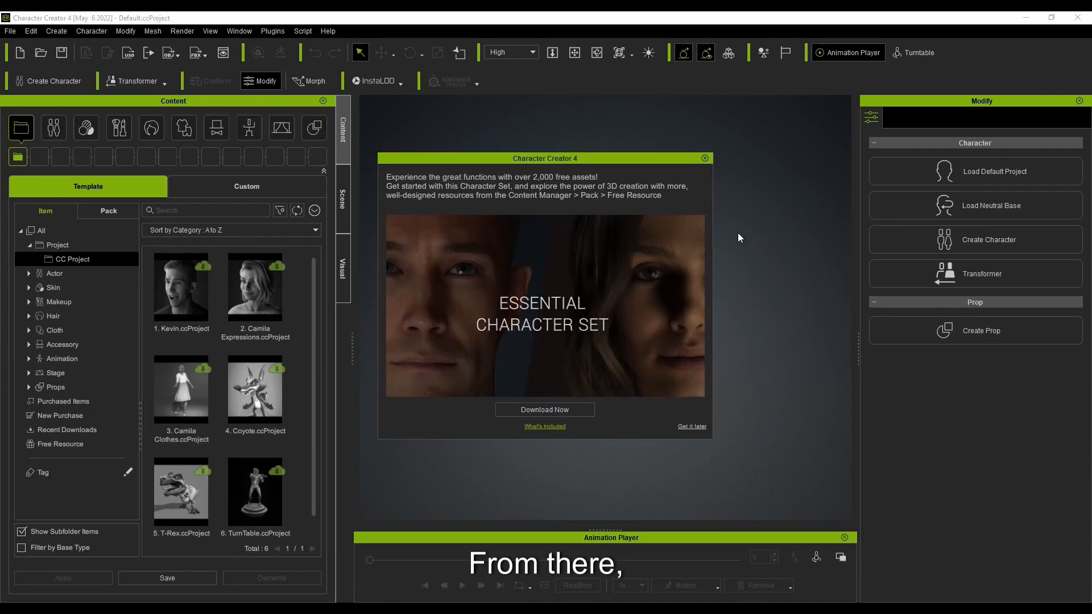
left_click(539, 411)
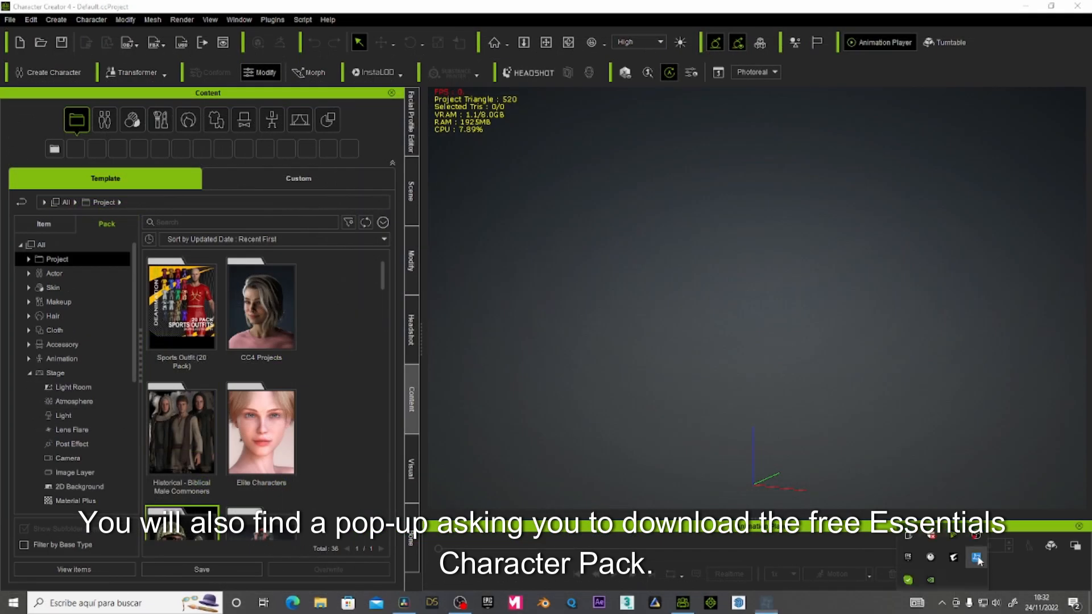
Step: Switch to Reallusion Hub, look through the installed products for the Smart Gallery plug-ins, and close it
left_click(977, 558)
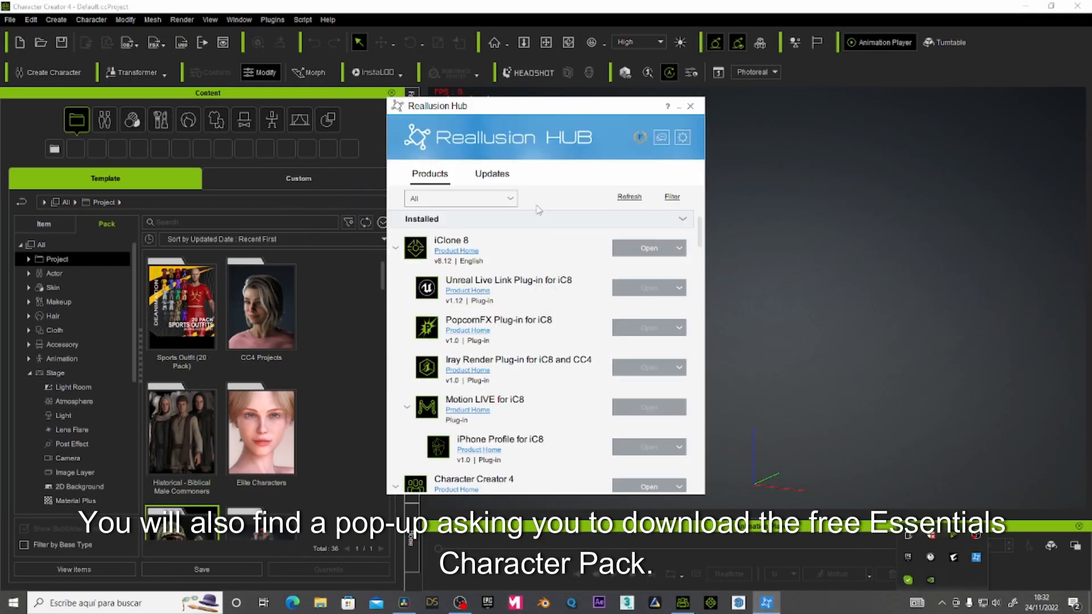
scroll(520, 321, "down", 1)
scroll(519, 321, "down", 4)
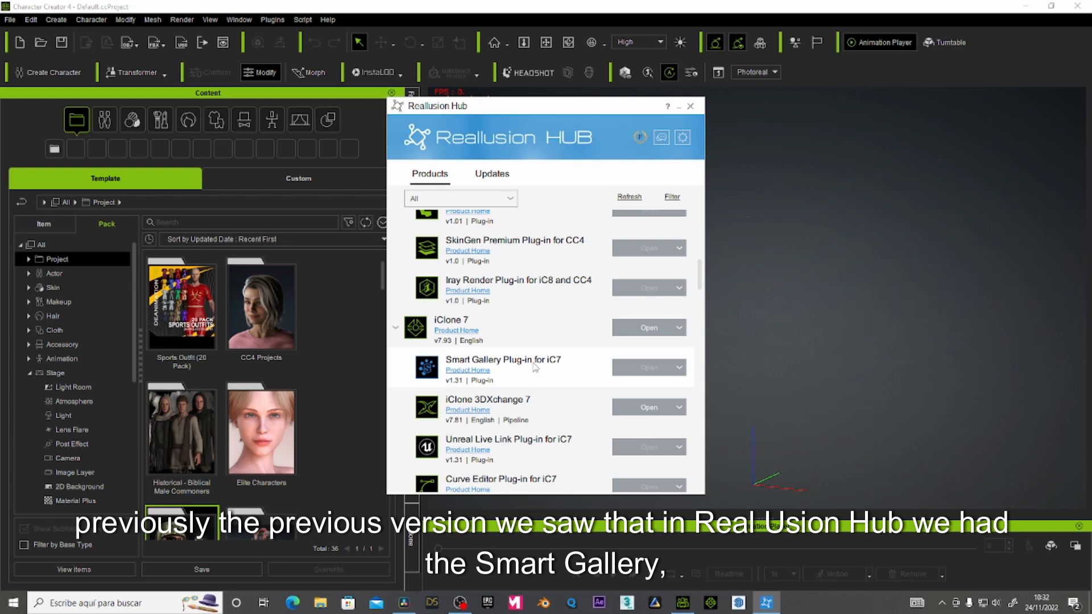
scroll(535, 367, "down", 1)
scroll(535, 367, "down", 5)
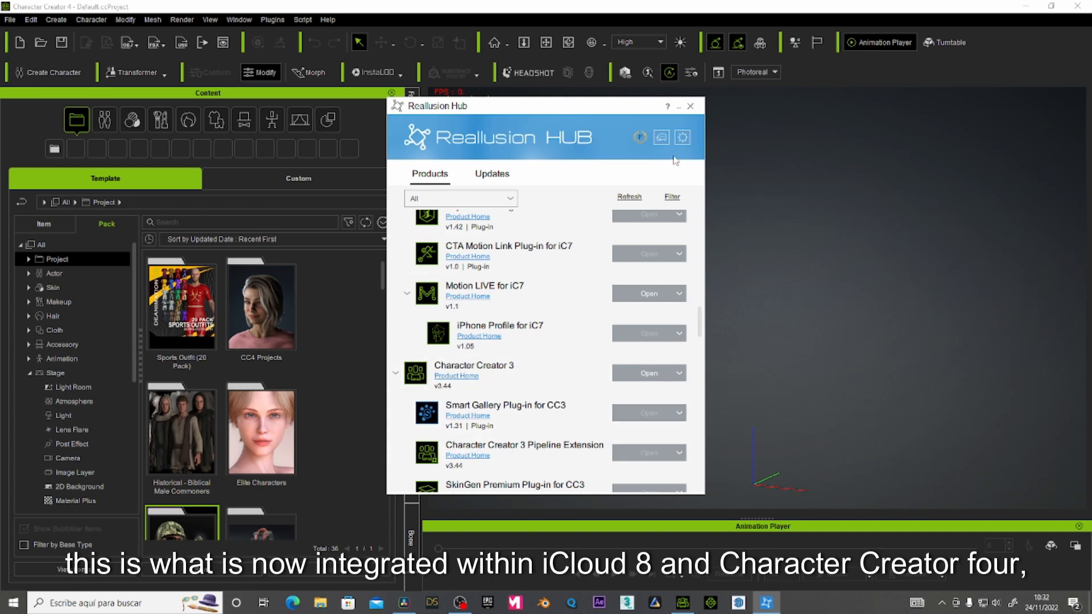
left_click(689, 106)
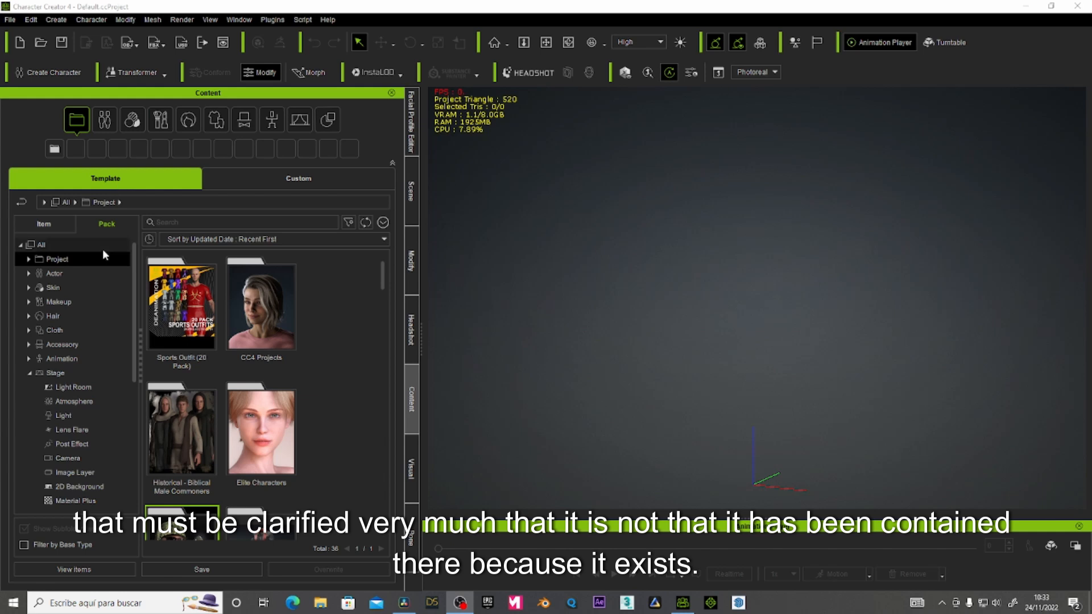
Step: Collapse the Stage category and look through the packs under Free Resource
left_click(29, 374)
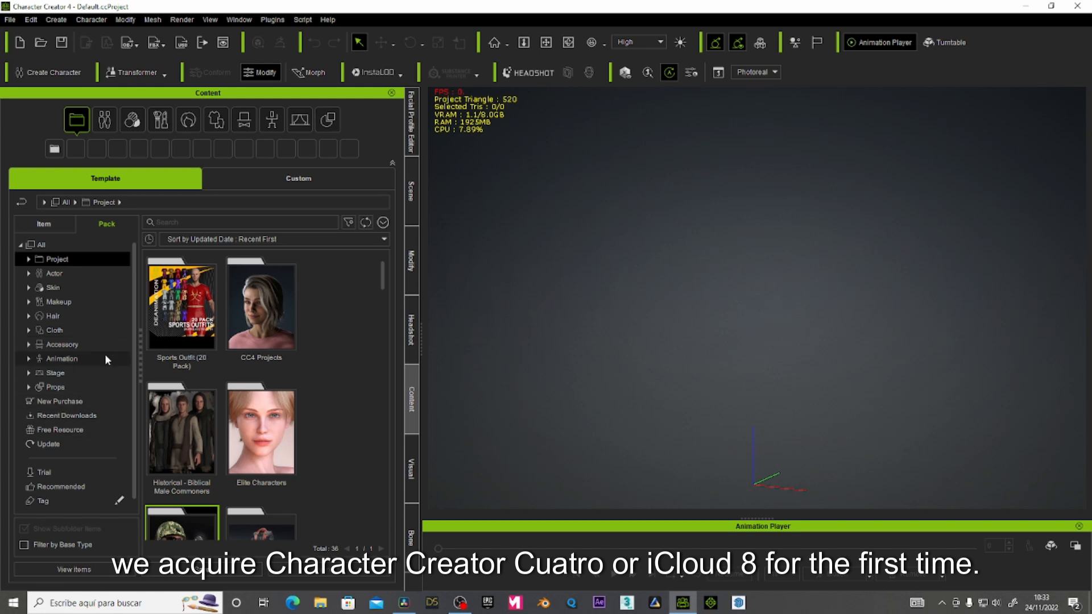
left_click(67, 429)
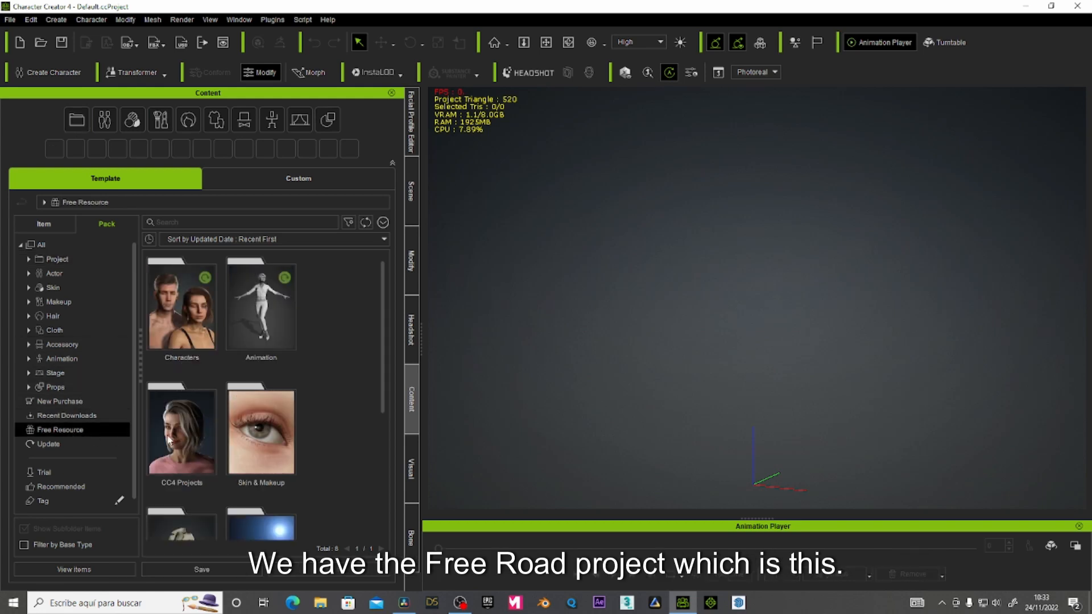
scroll(329, 352, "down", 3)
scroll(328, 358, "up", 3)
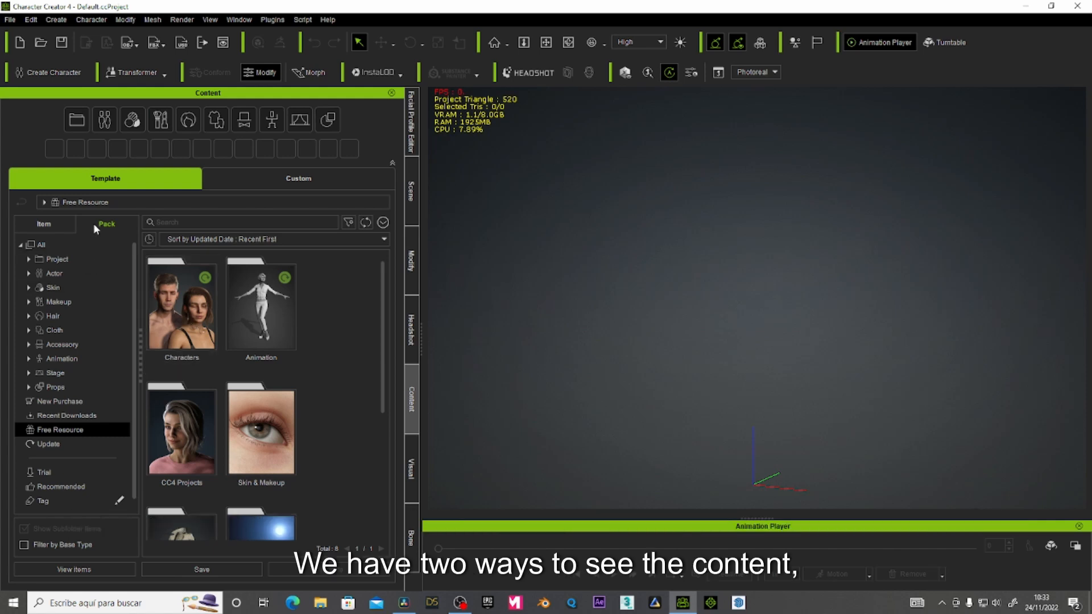
Step: View all template content by item, and view the Project category by pack
left_click(50, 227)
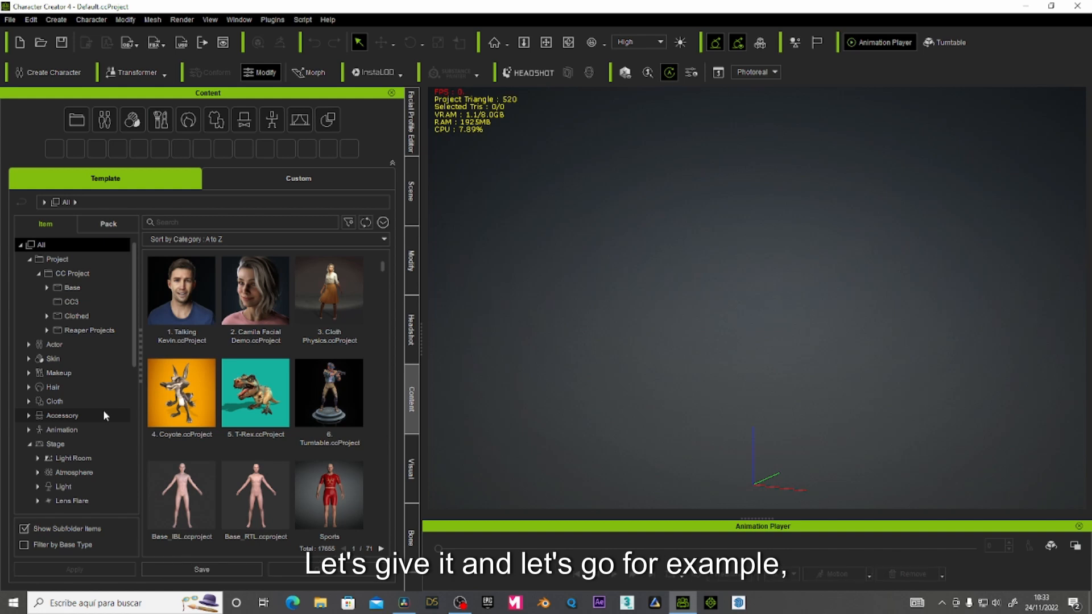
scroll(103, 415, "down", 2)
scroll(104, 415, "up", 2)
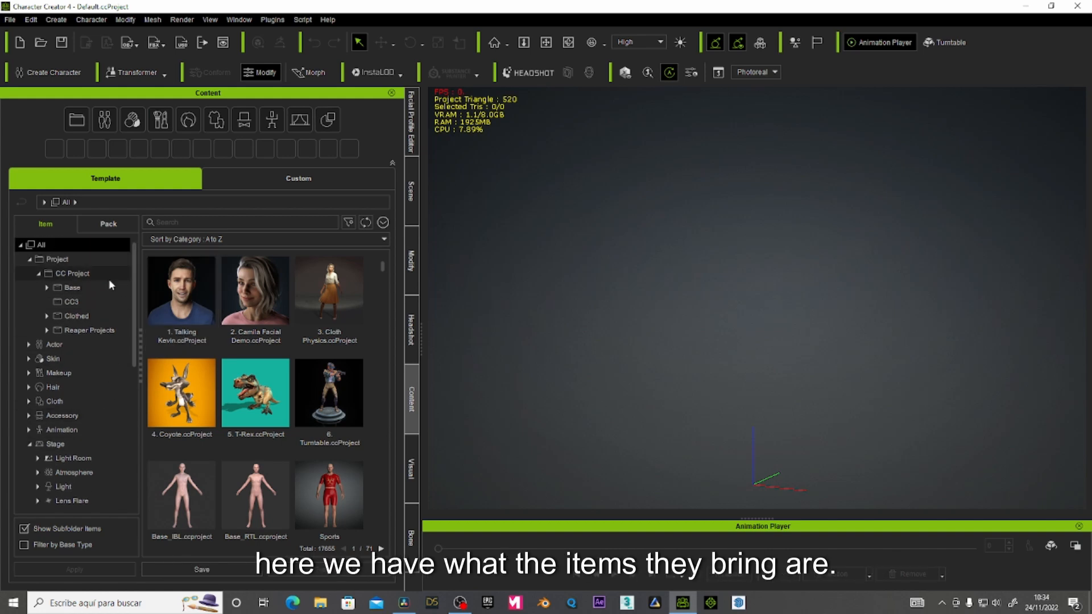
left_click(108, 223)
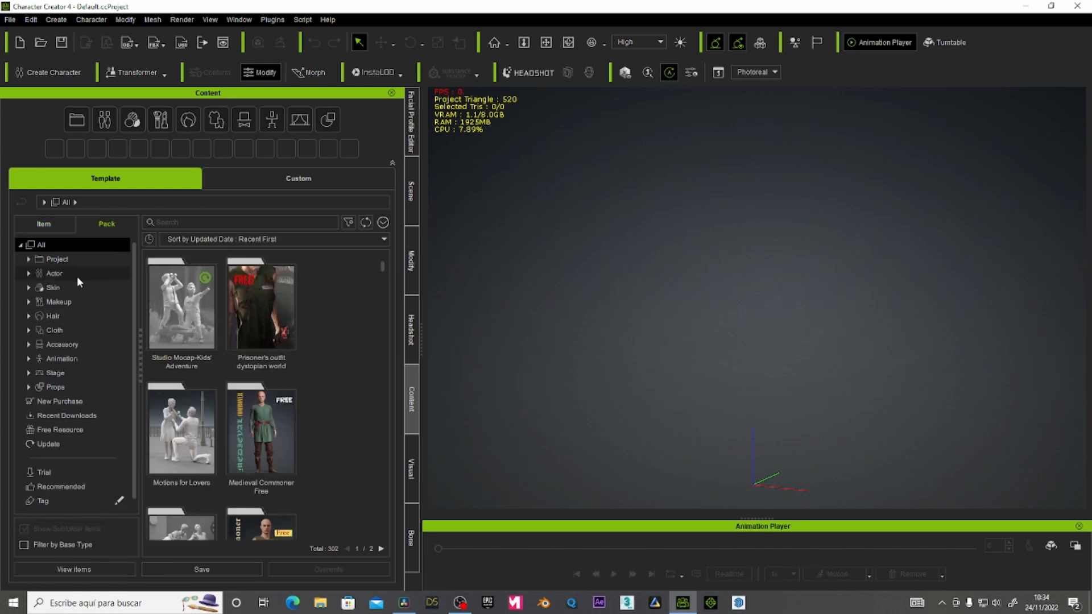
left_click(60, 260)
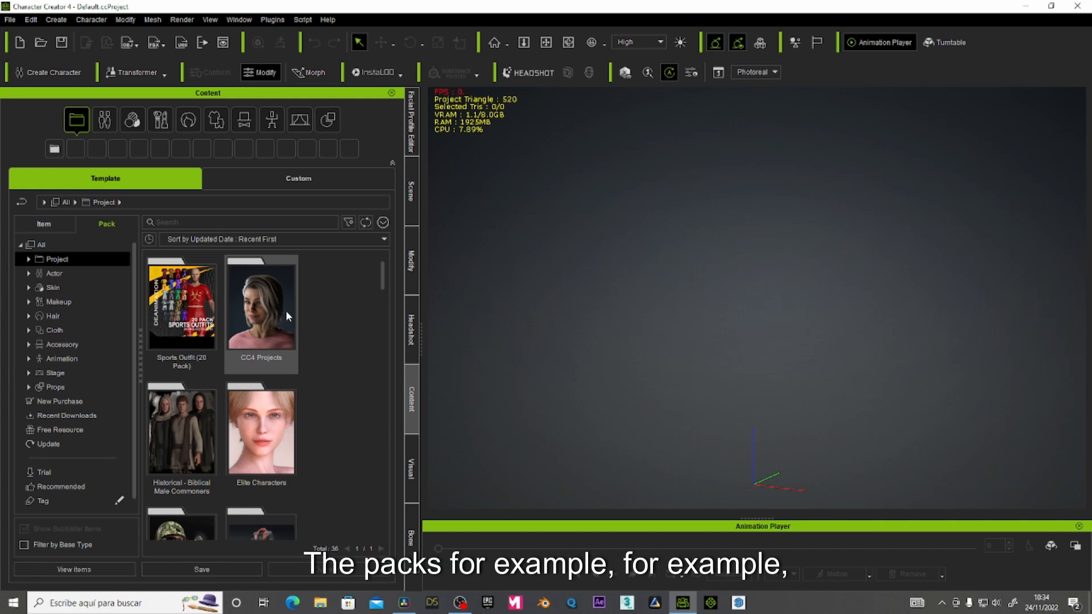
Step: Show the CC Project folder by item and compare its contents with Show Subfolder Items off and on
left_click(49, 225)
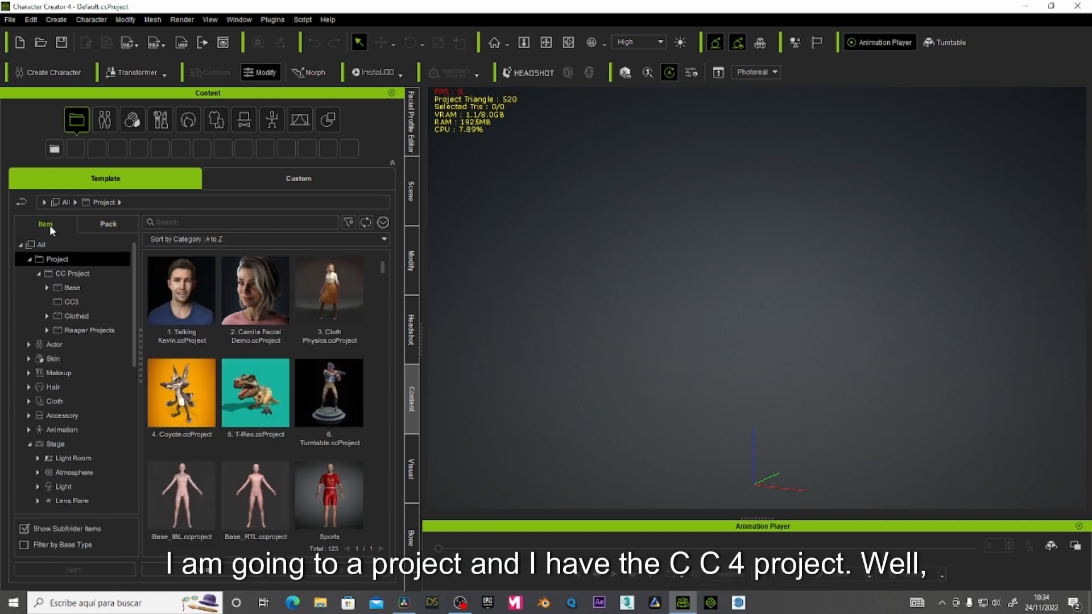
left_click(72, 273)
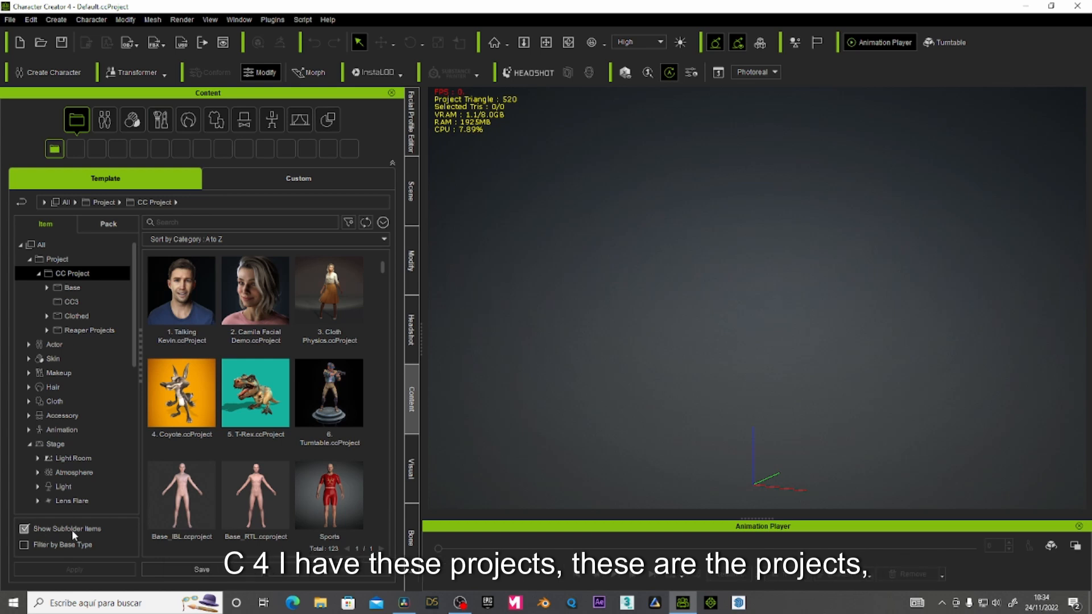
left_click(25, 529)
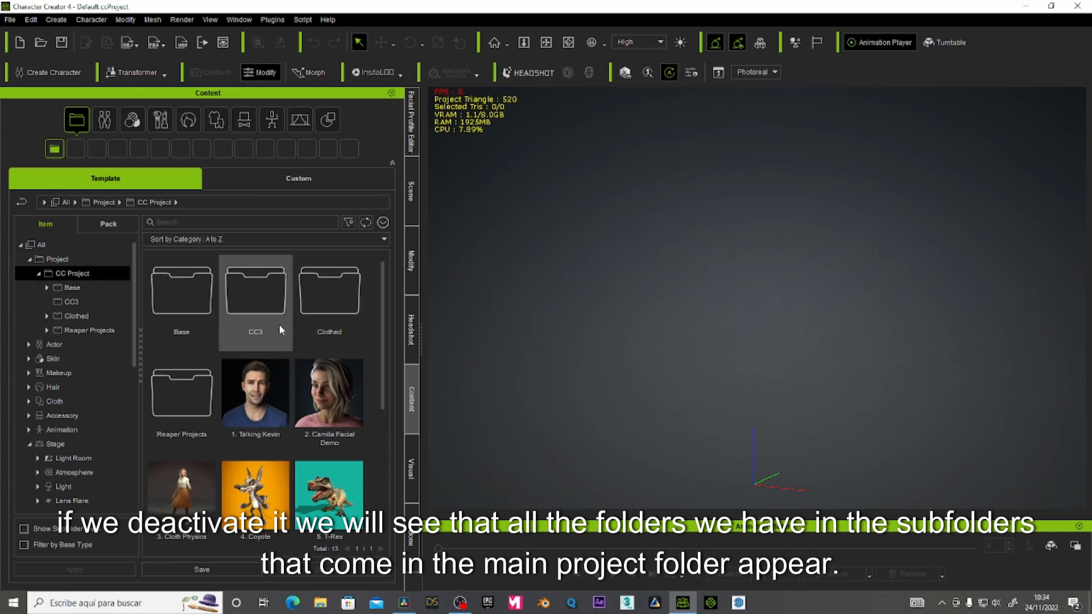
left_click(24, 530)
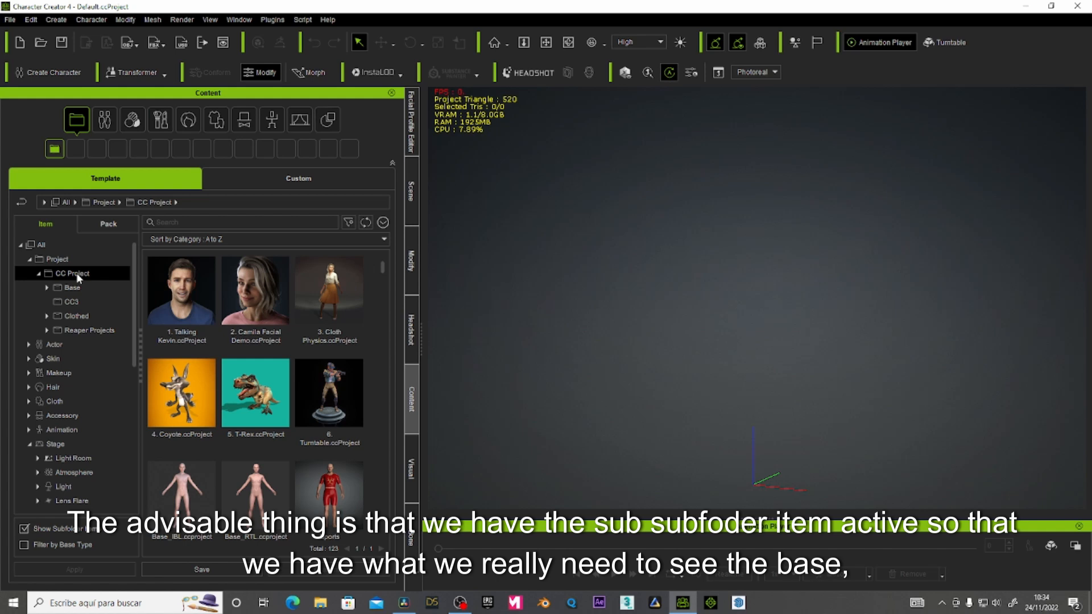
Step: Browse the projects in the Base and CC3 folders of CC Project
left_click(72, 288)
scroll(256, 416, "down", 5)
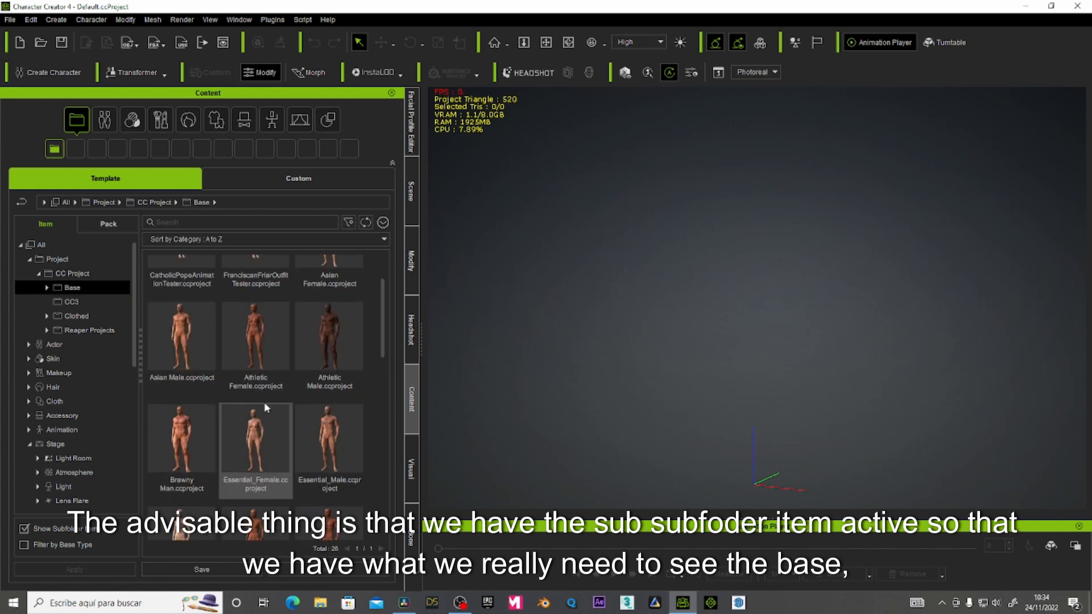
left_click(82, 302)
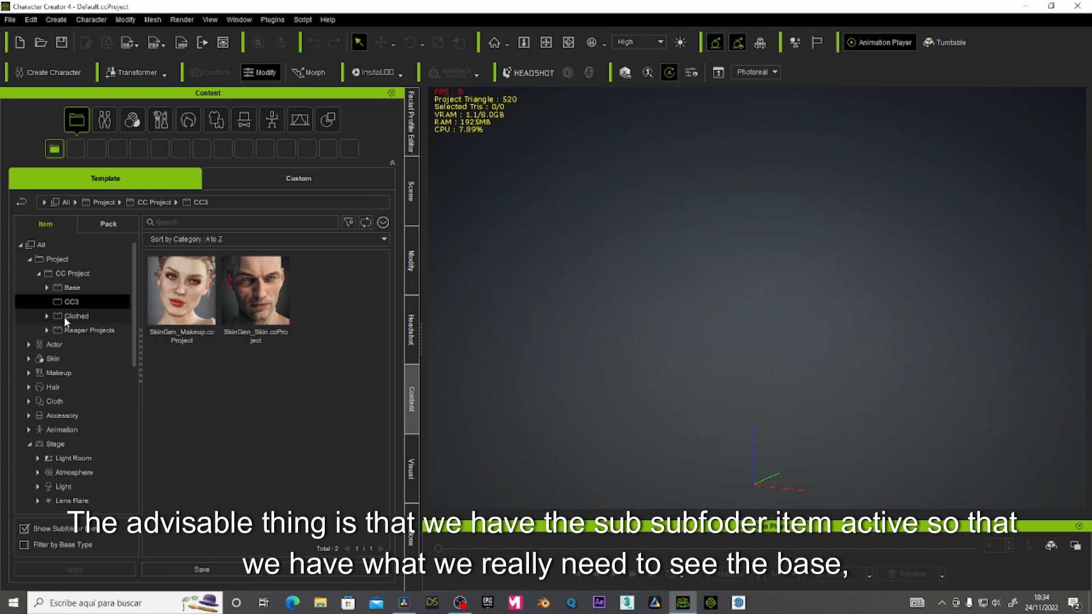
Step: Expand the Clothed folder and view its Essential Bundle, Professional Outfit, Stylized Learning Resource and Stylized Character Morphs subfolders
left_click(64, 316)
left_click(47, 316)
left_click(71, 330)
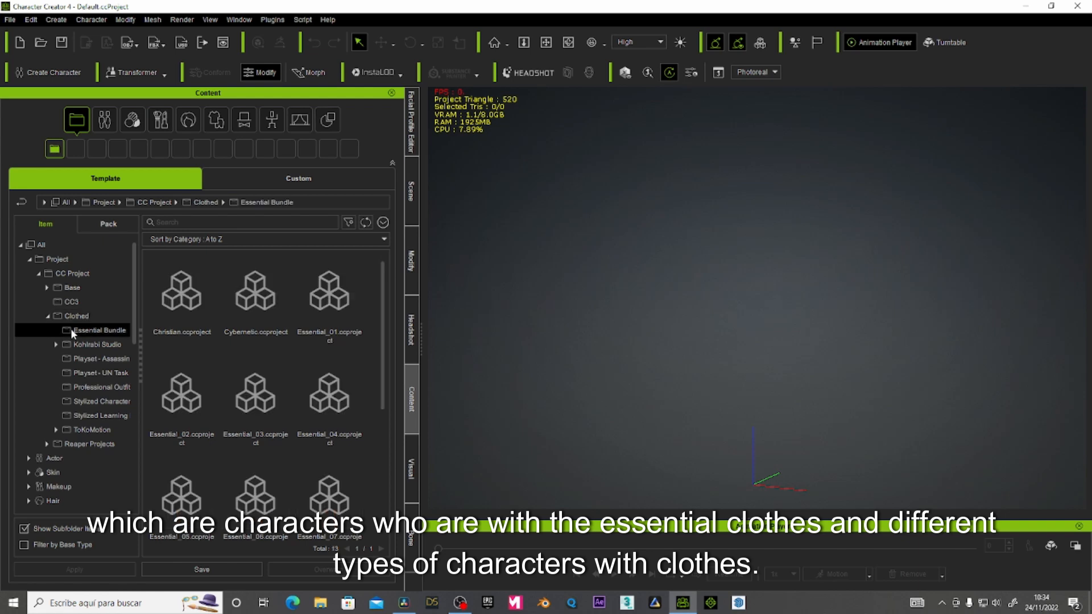
left_click(86, 387)
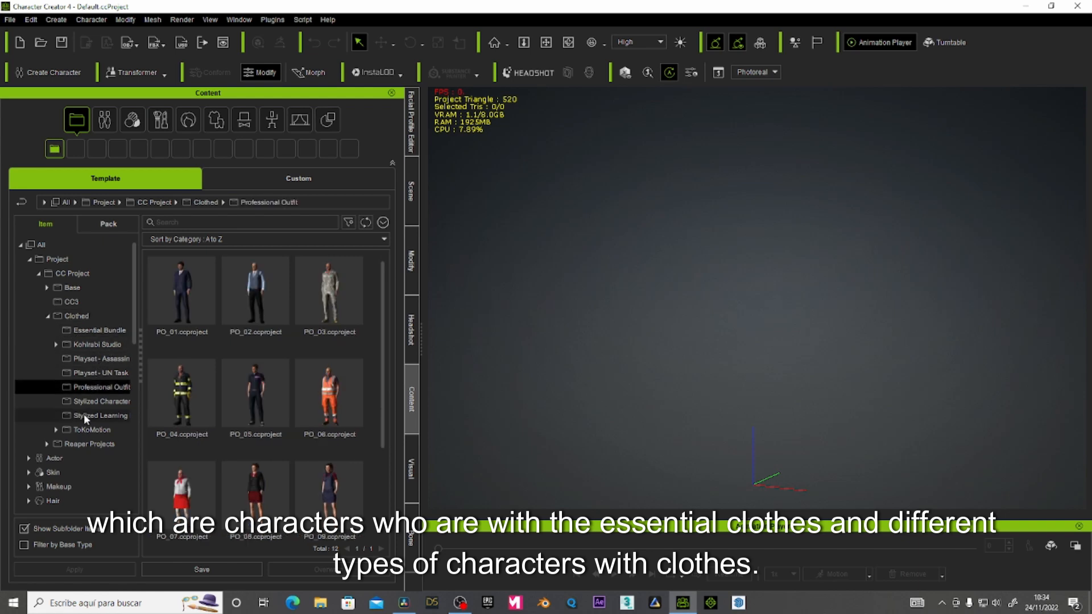
left_click(83, 417)
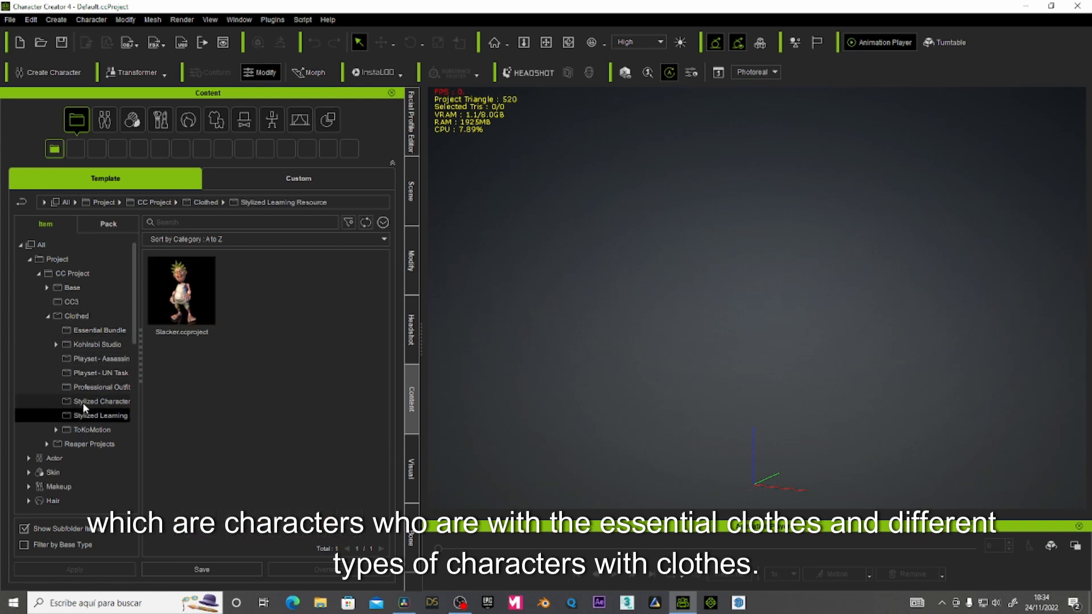
left_click(83, 403)
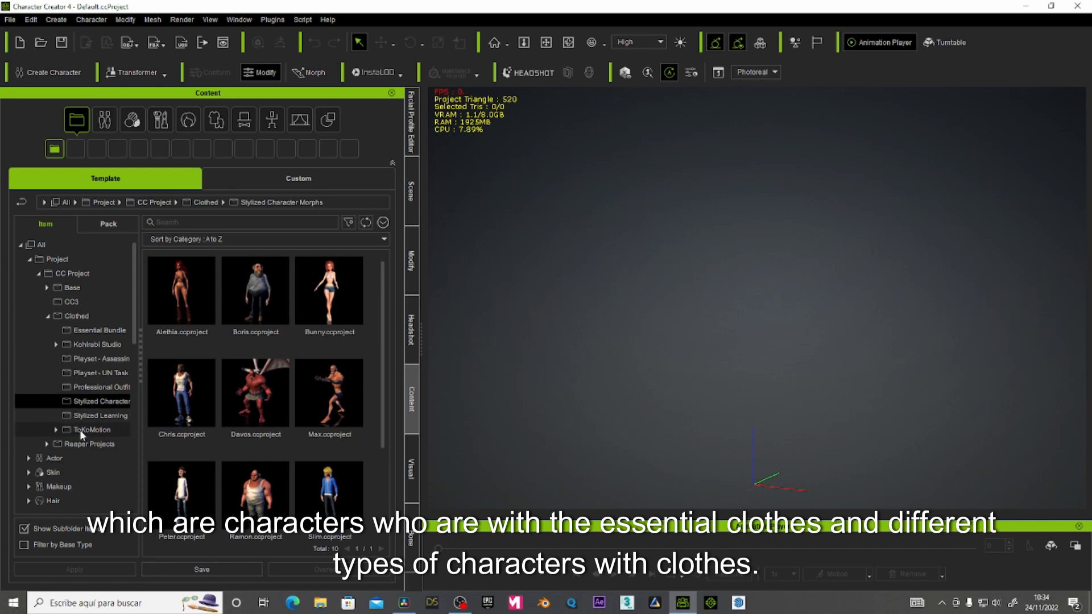
Step: View the Historical Commoners subfolder of Reaper Projects and collapse the Clothed folder
left_click(86, 444)
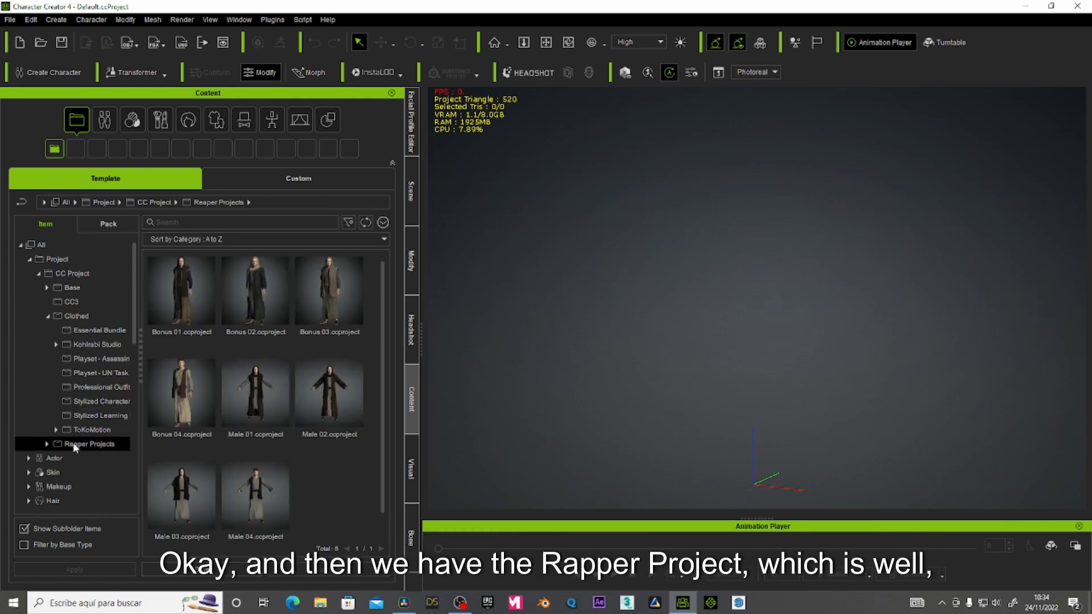
left_click(47, 444)
left_click(97, 459)
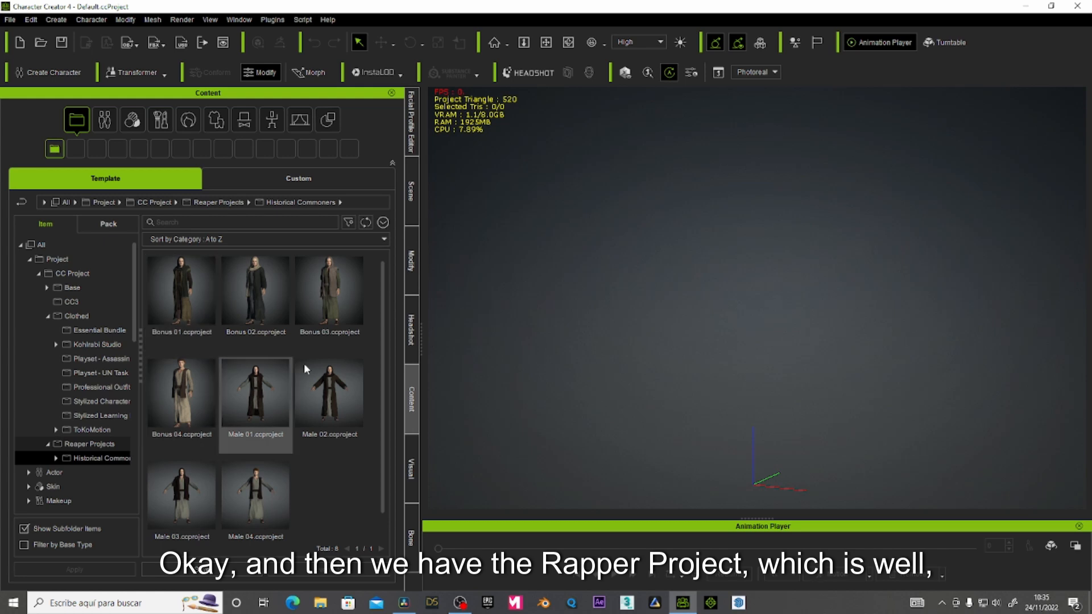
left_click(48, 317)
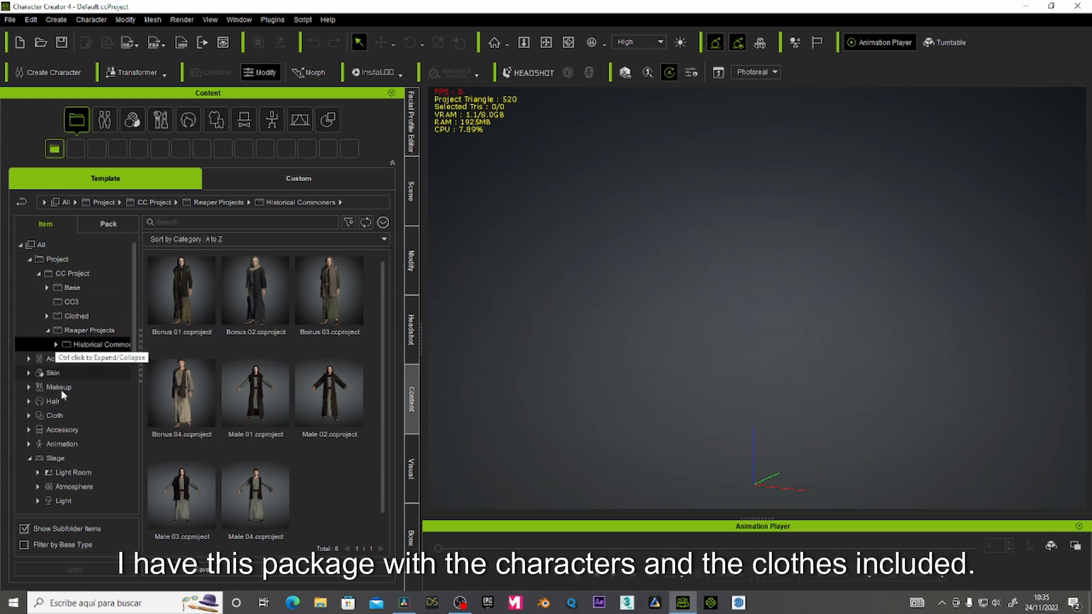
Step: Turn off Show Subfolder Items and open the Biblical Male folder and the first subfolder of Base
left_click(24, 529)
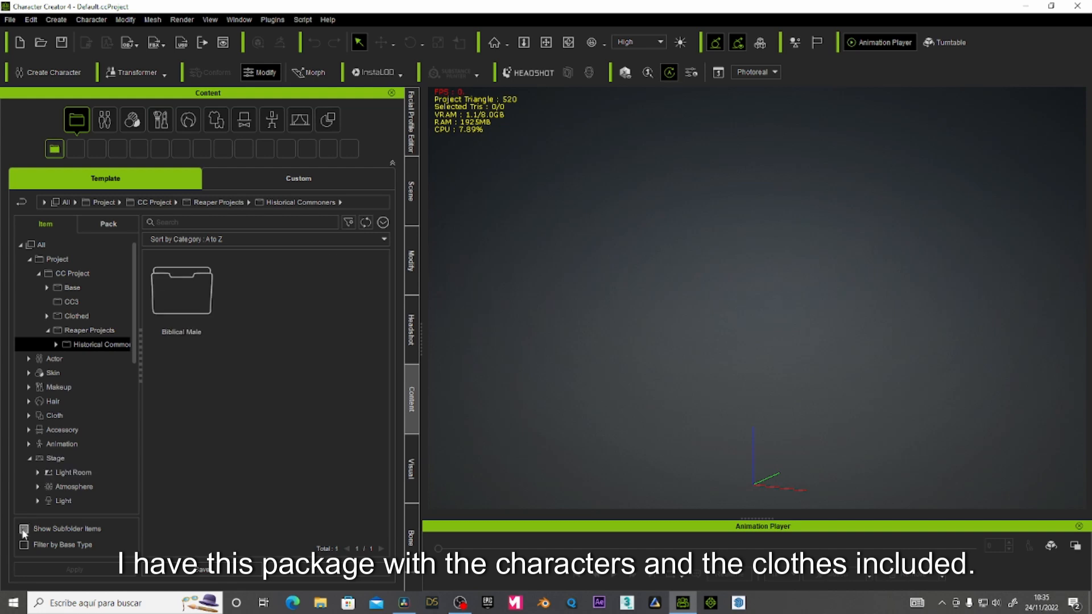
double_click(189, 287)
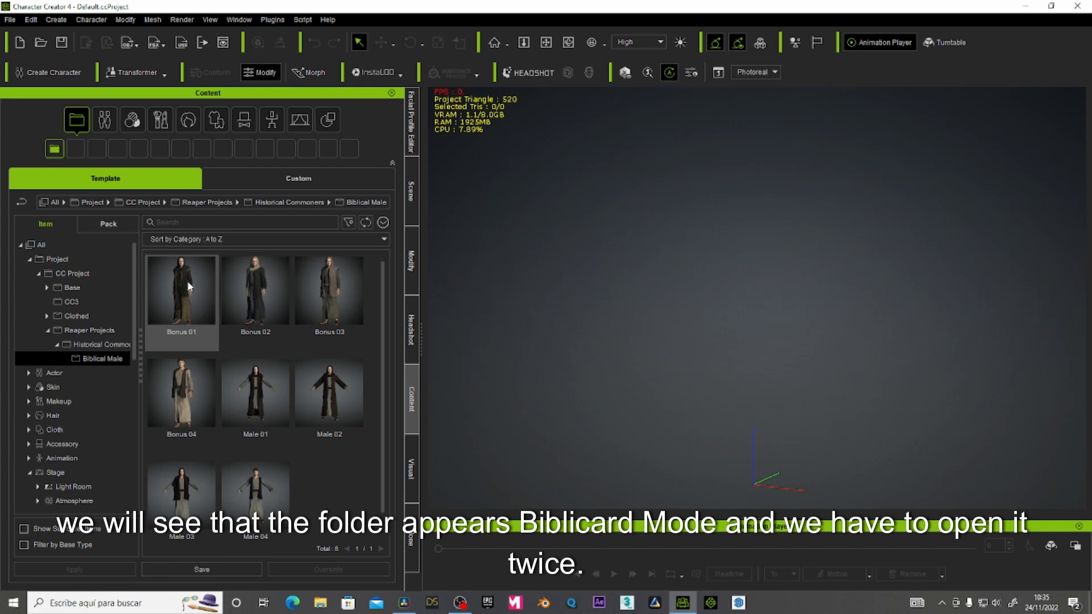
left_click(78, 289)
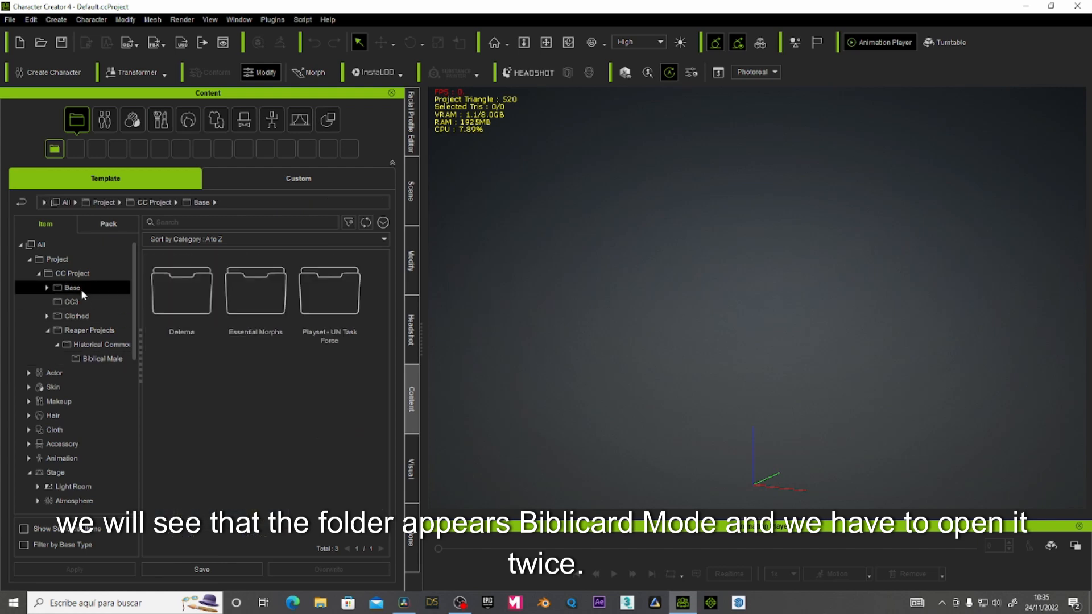
double_click(169, 295)
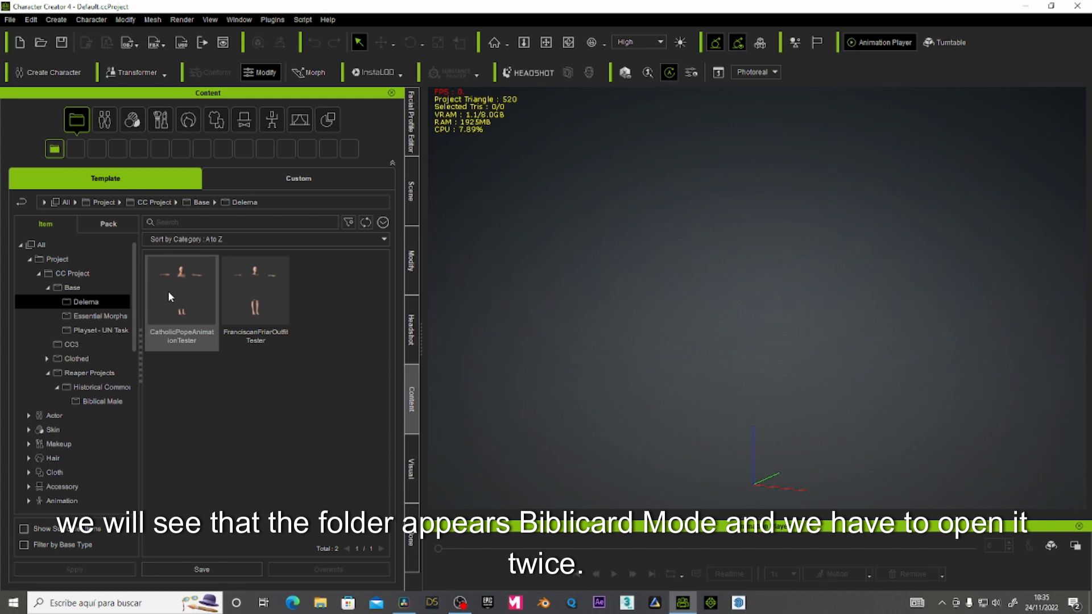
Step: With Show Subfolder Items on, view the Essential Morphs folder and browse all items in the Base folder
left_click(100, 316)
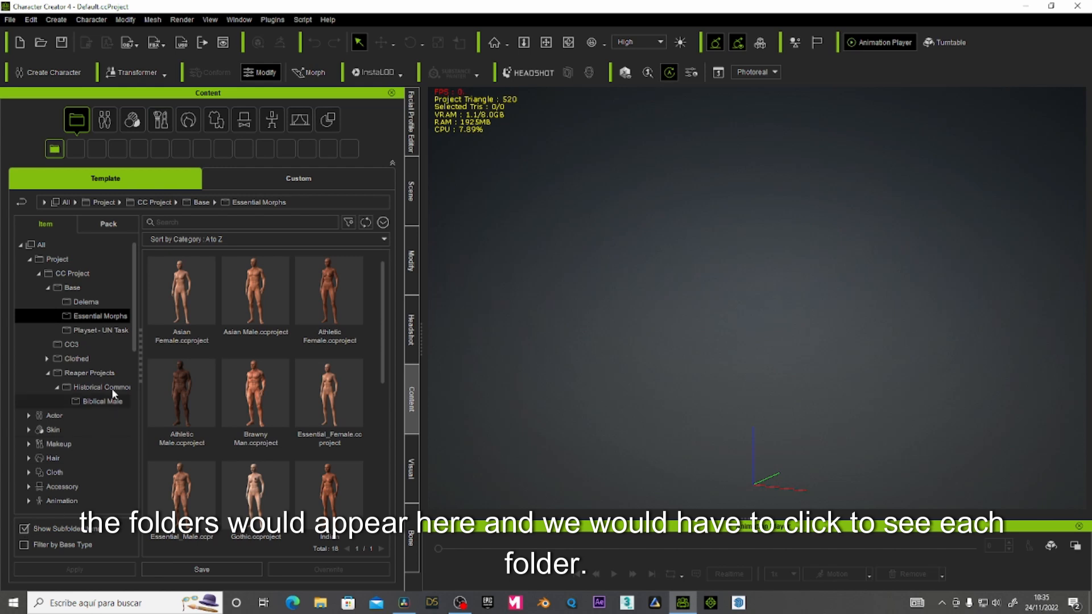
left_click(79, 290)
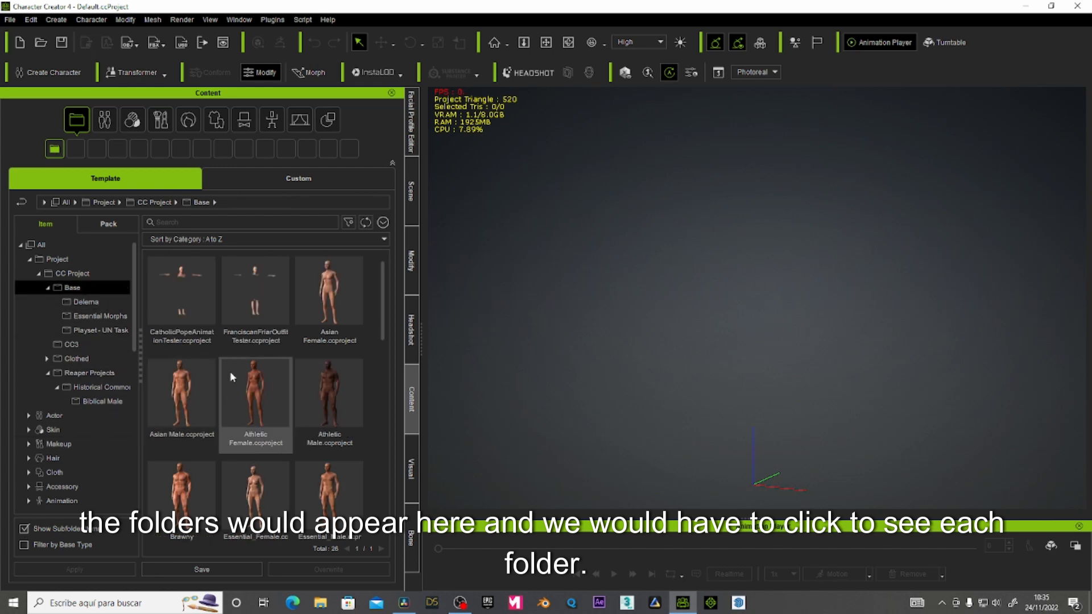
scroll(232, 369, "down", 5)
scroll(232, 368, "down", 5)
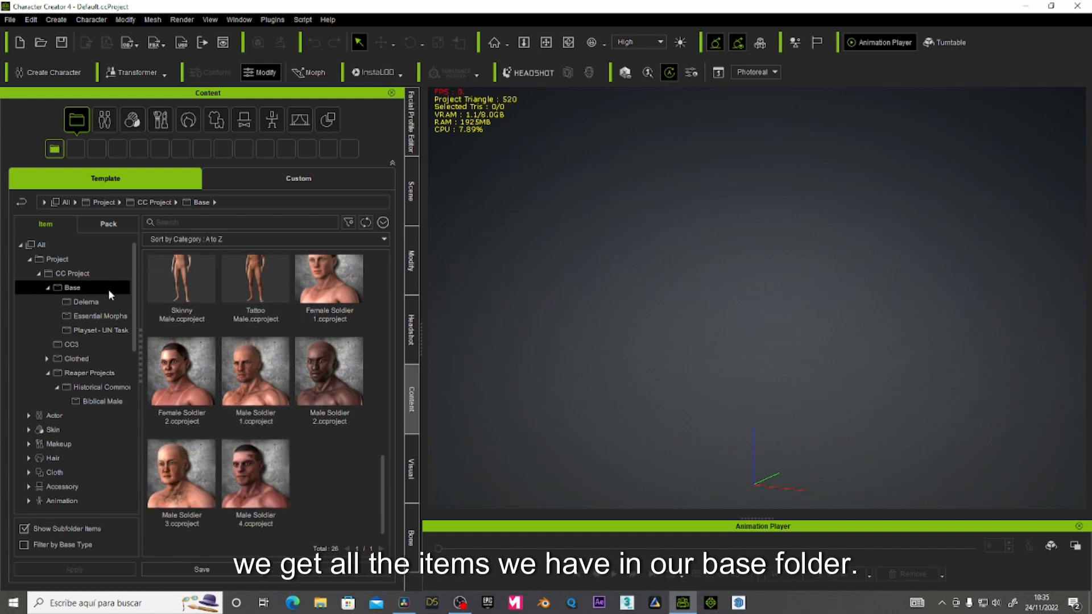
Step: Switch the template content to the pack view and open the CC4 Projects pack
left_click(111, 225)
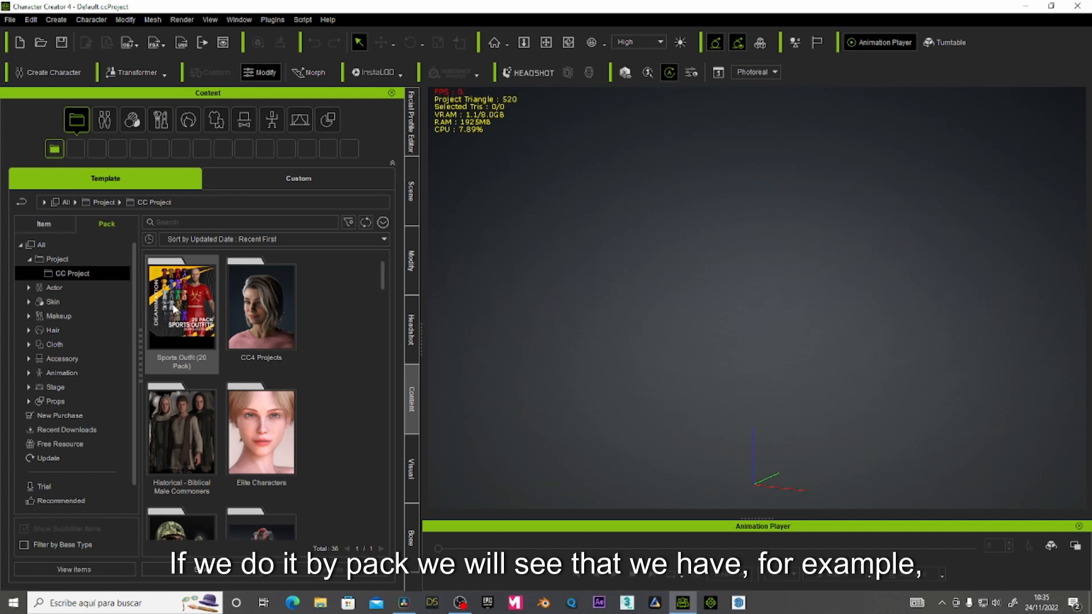
double_click(259, 299)
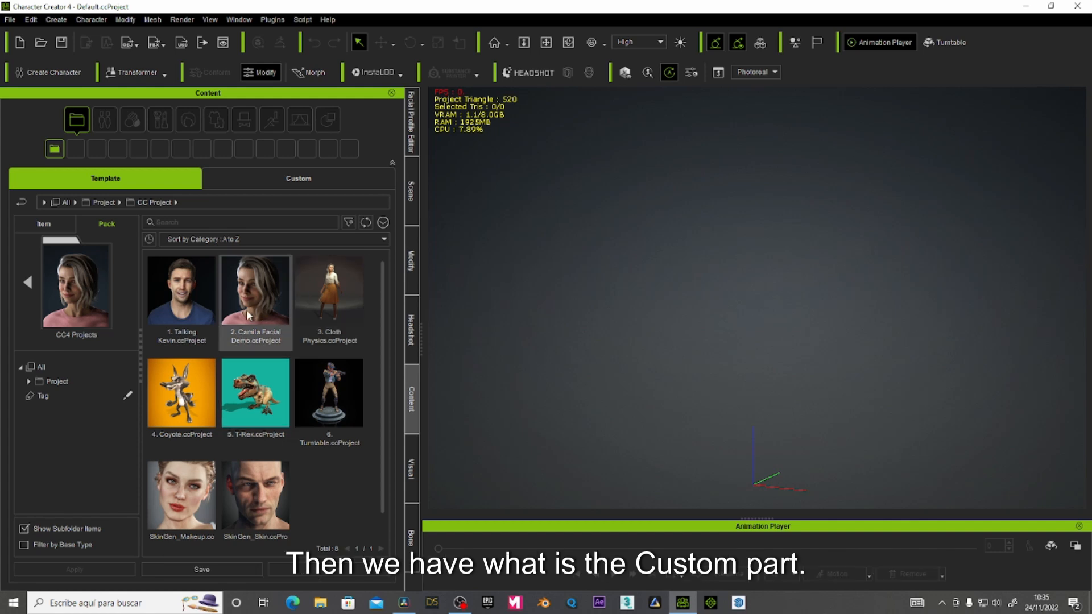
Step: Switch to the custom content and open the Props subfolder inside the Props category
left_click(286, 181)
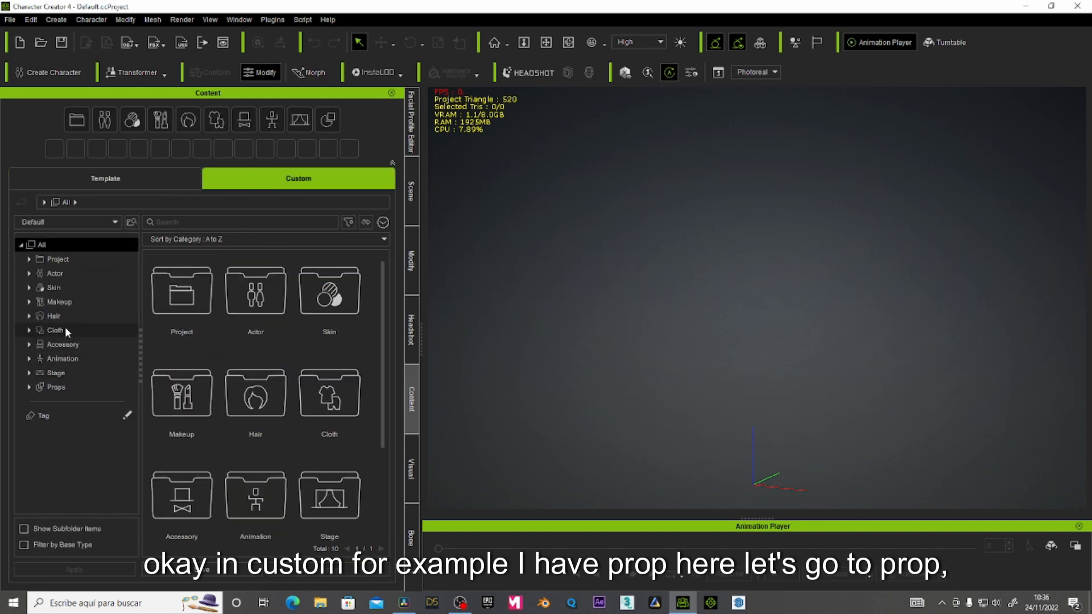
left_click(56, 386)
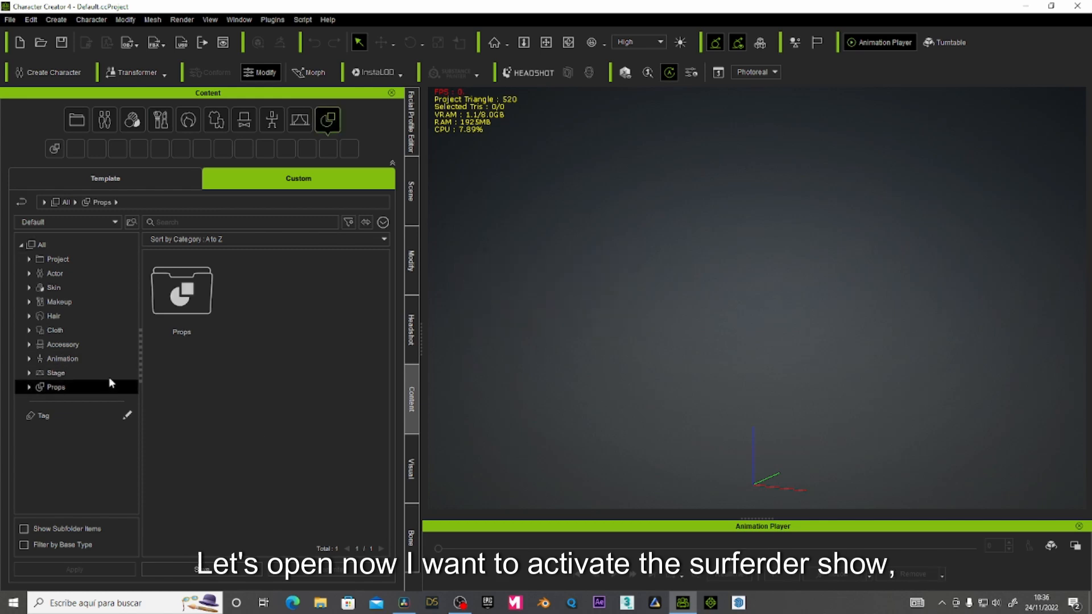
double_click(182, 293)
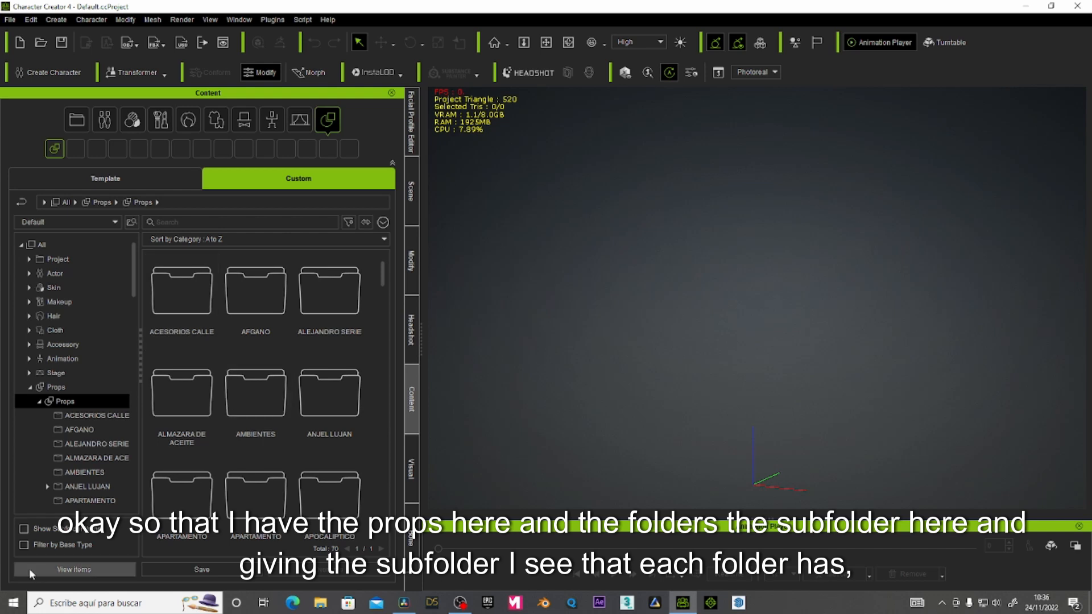
Step: Turn on Show Subfolder Items and view the first four Props subfolders, from ACESORIOS CALLE to ALMAZARA DE ACEITE
left_click(24, 529)
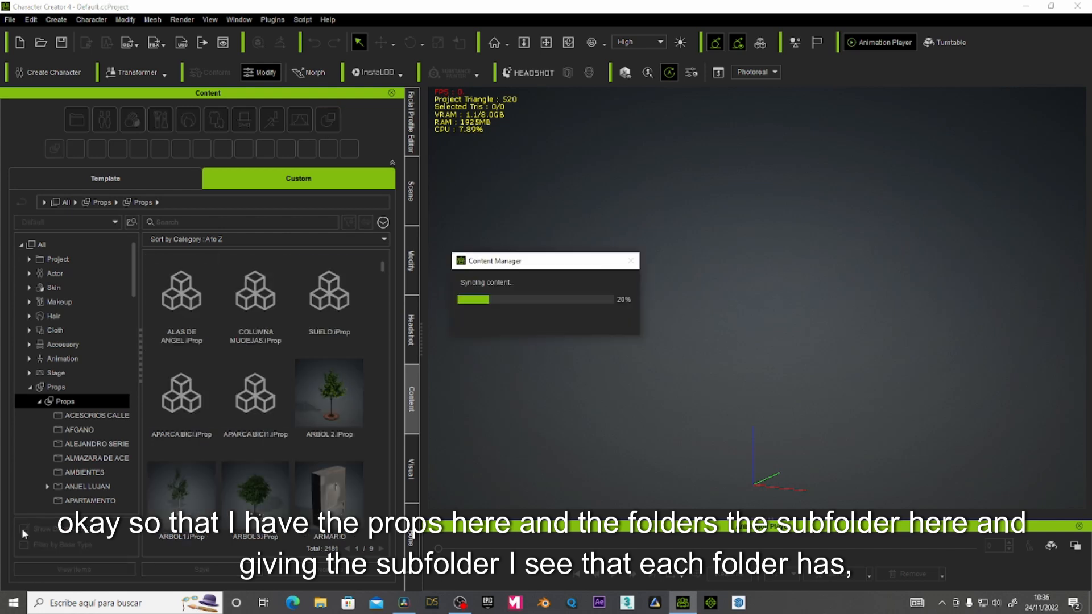
left_click(79, 417)
left_click(78, 430)
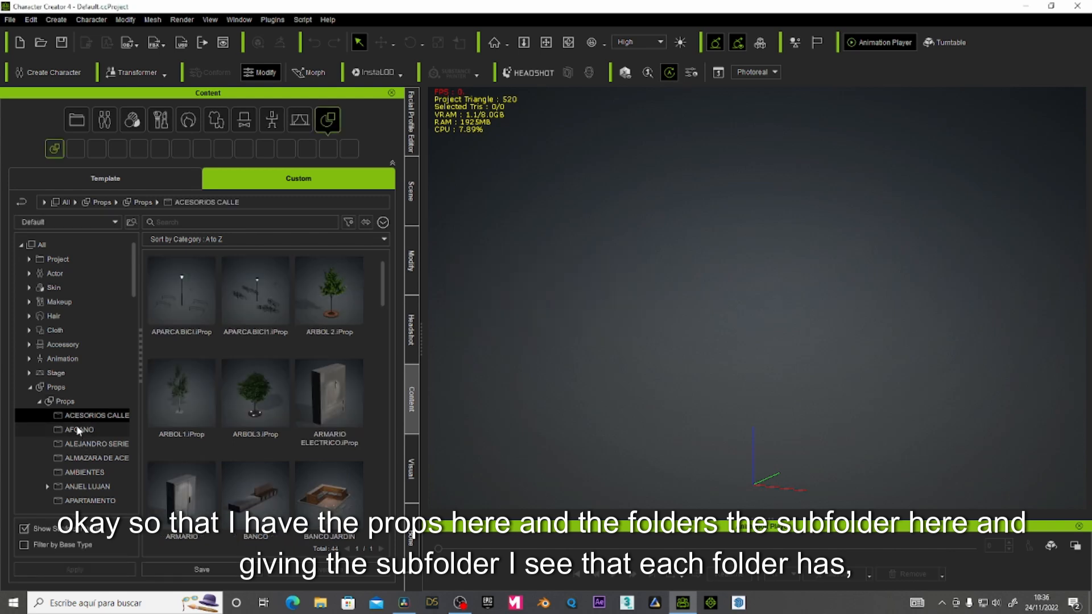
left_click(76, 441)
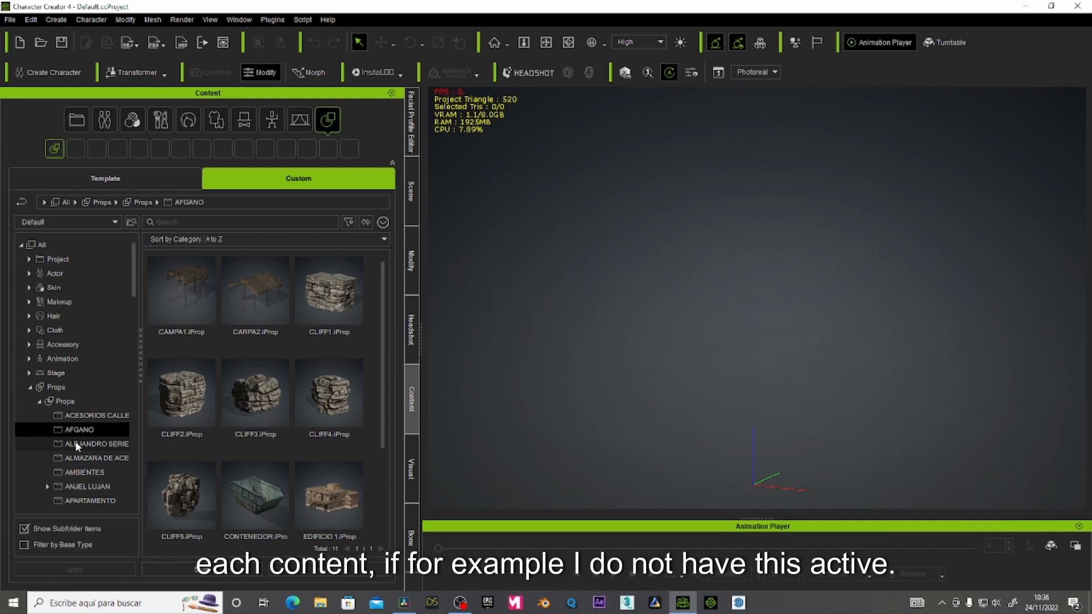
left_click(75, 459)
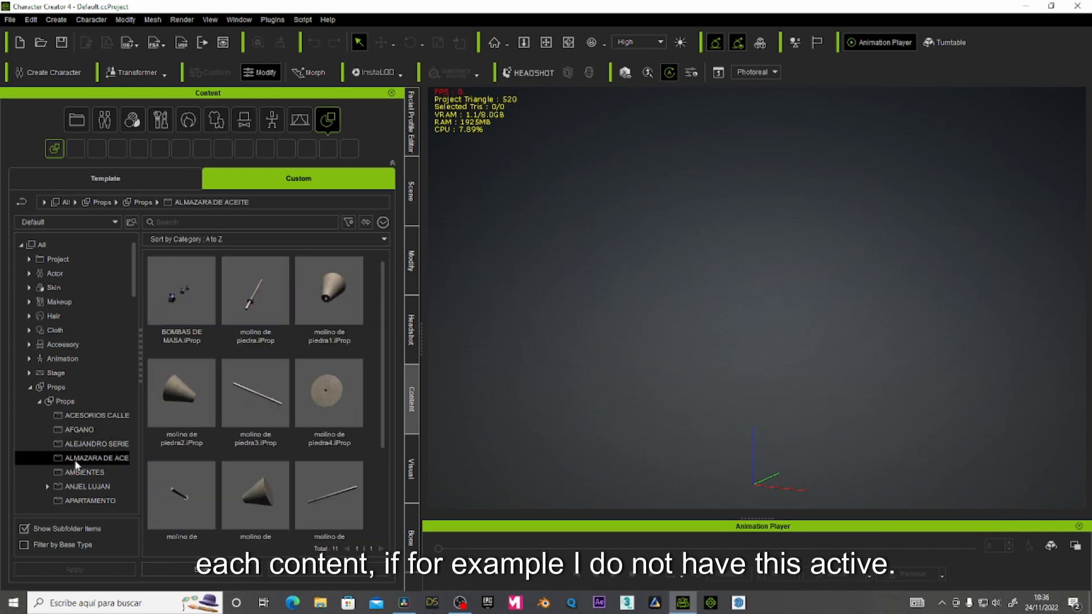
Step: Turn off Show Subfolder Items and browse the Props folder as a list of subfolders
left_click(26, 529)
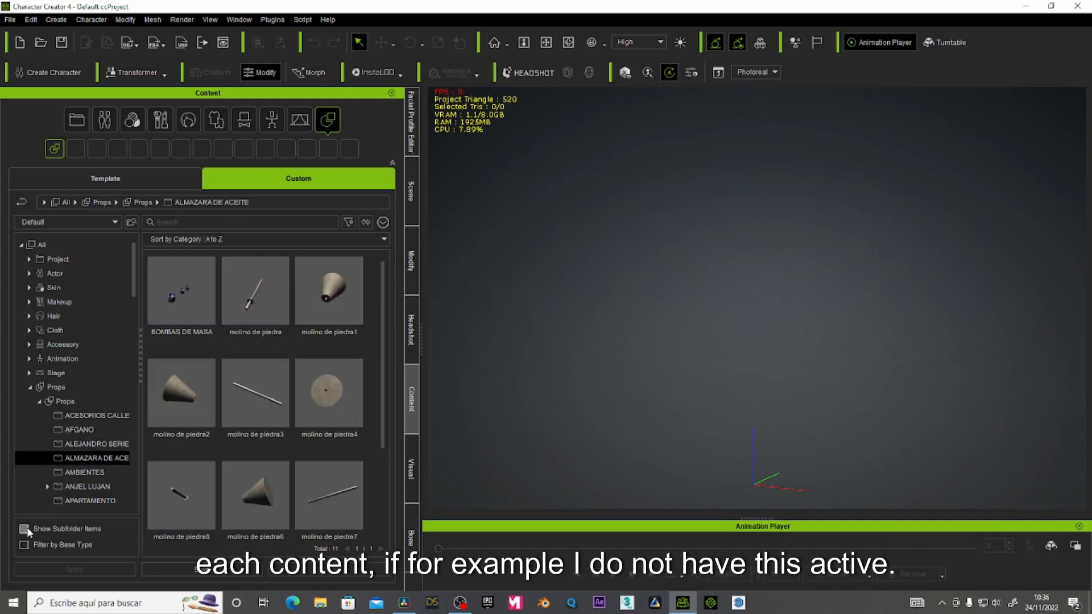
scroll(292, 442, "down", 2)
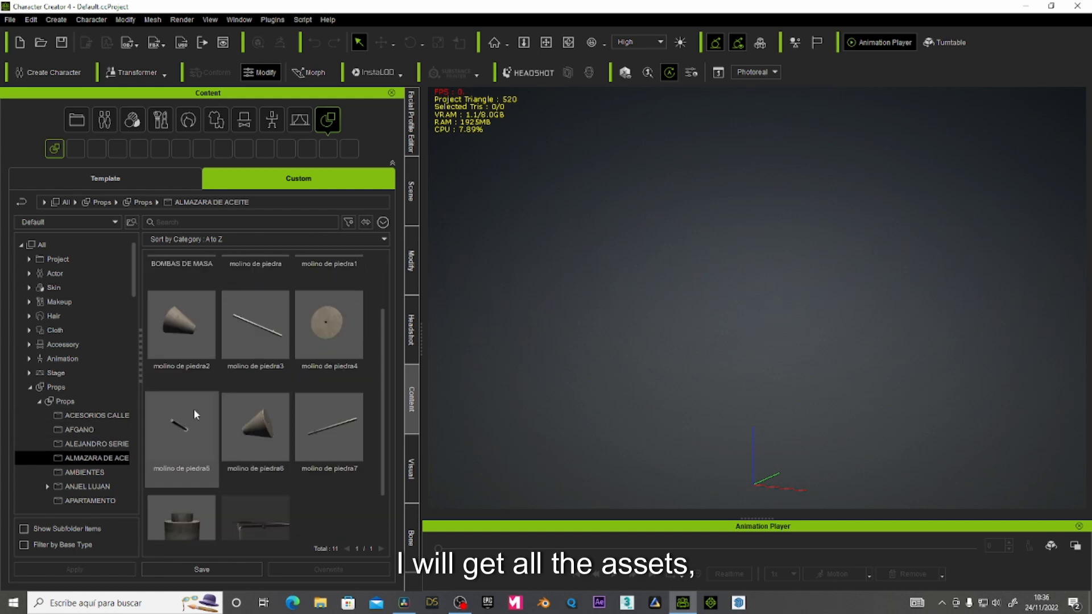
left_click(66, 402)
scroll(282, 348, "down", 4)
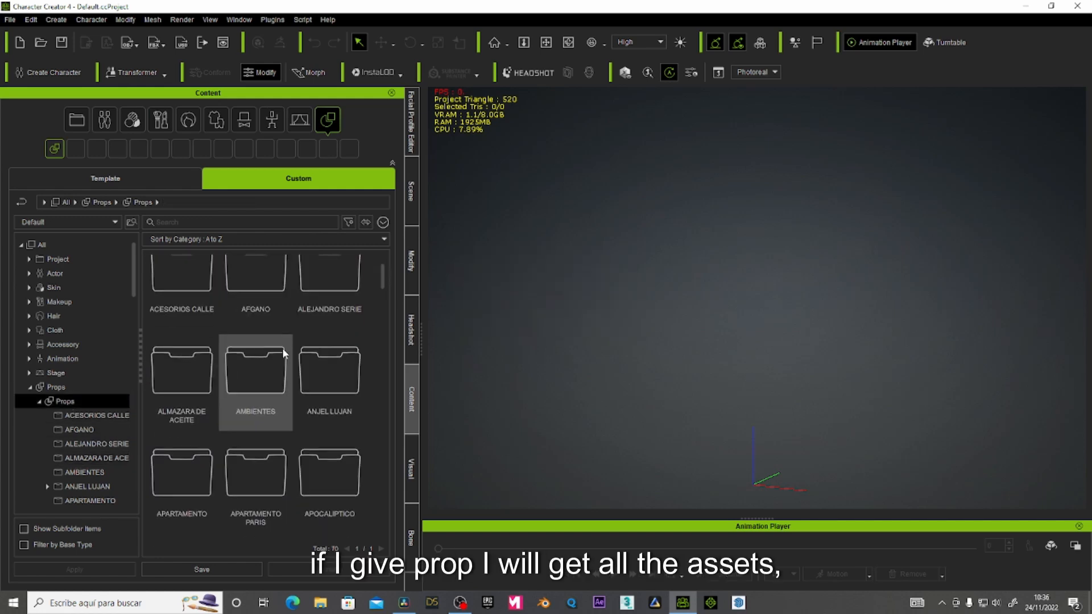
scroll(283, 354, "down", 8)
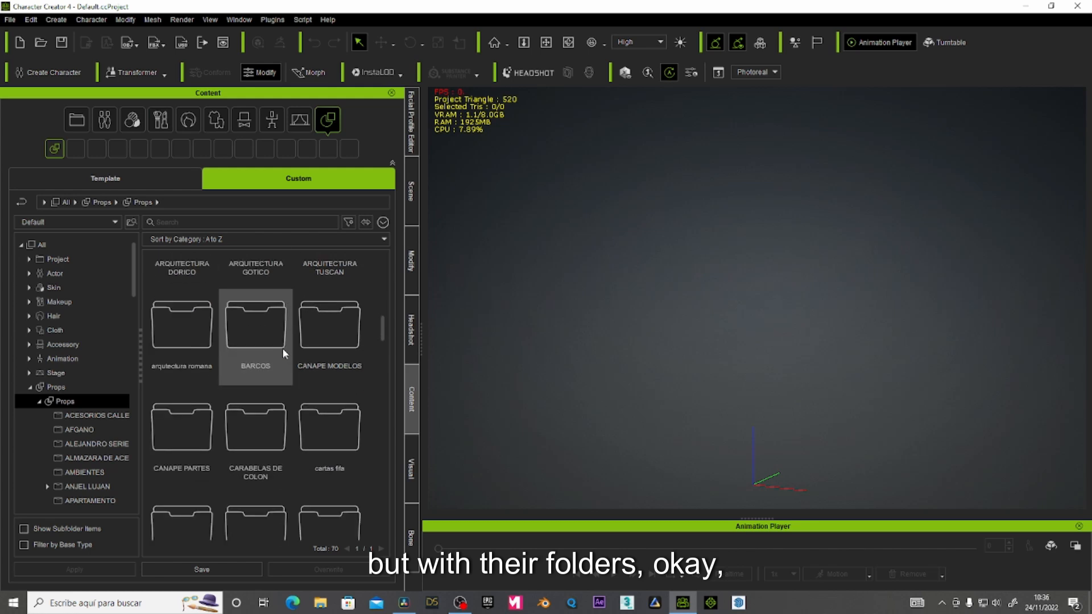
scroll(283, 354, "down", 3)
scroll(261, 378, "up", 3)
scroll(262, 380, "up", 3)
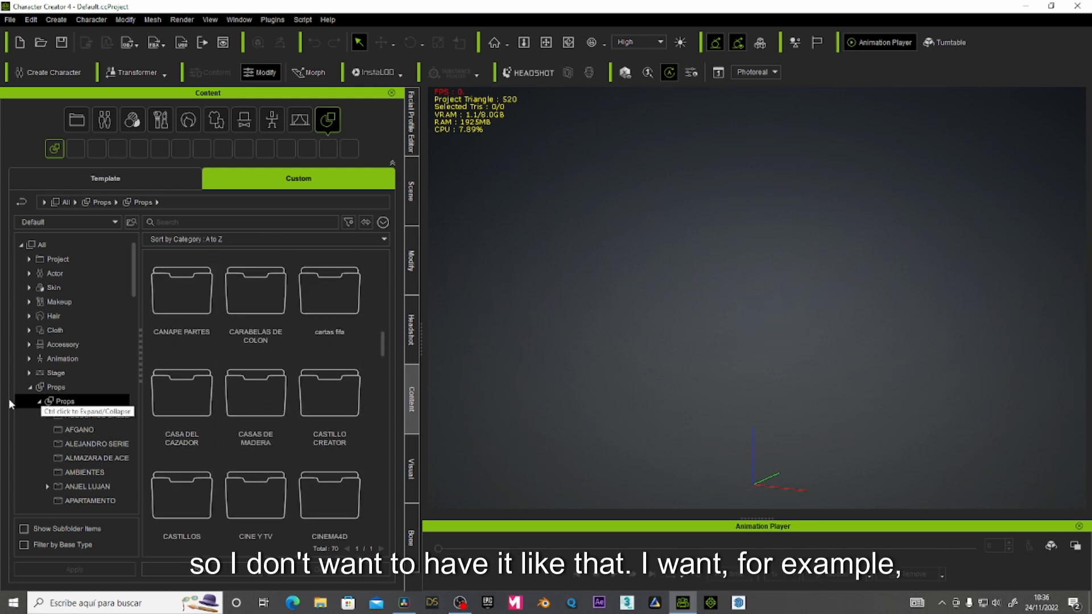
Step: Turn Show Subfolder Items back on and browse all props gathered in the Props folder
left_click(24, 530)
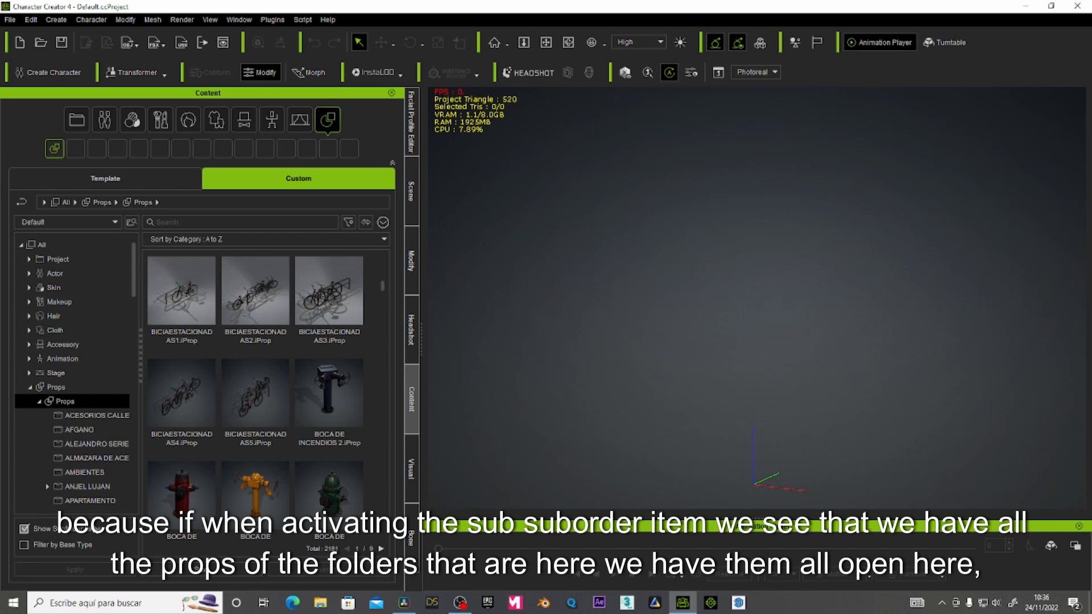
scroll(184, 421, "up", 1)
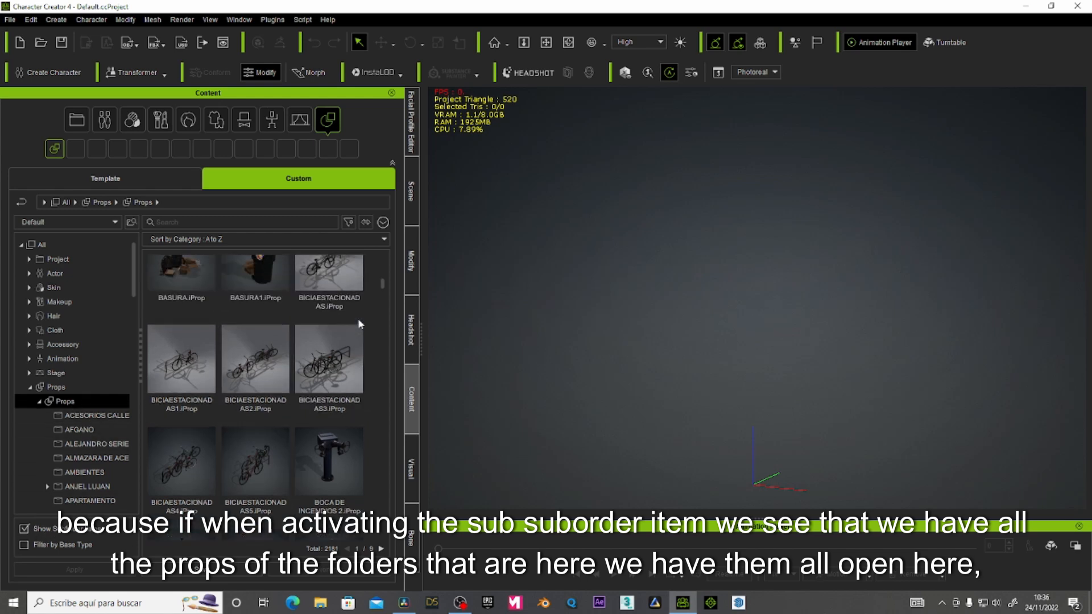
scroll(73, 479, "down", 4)
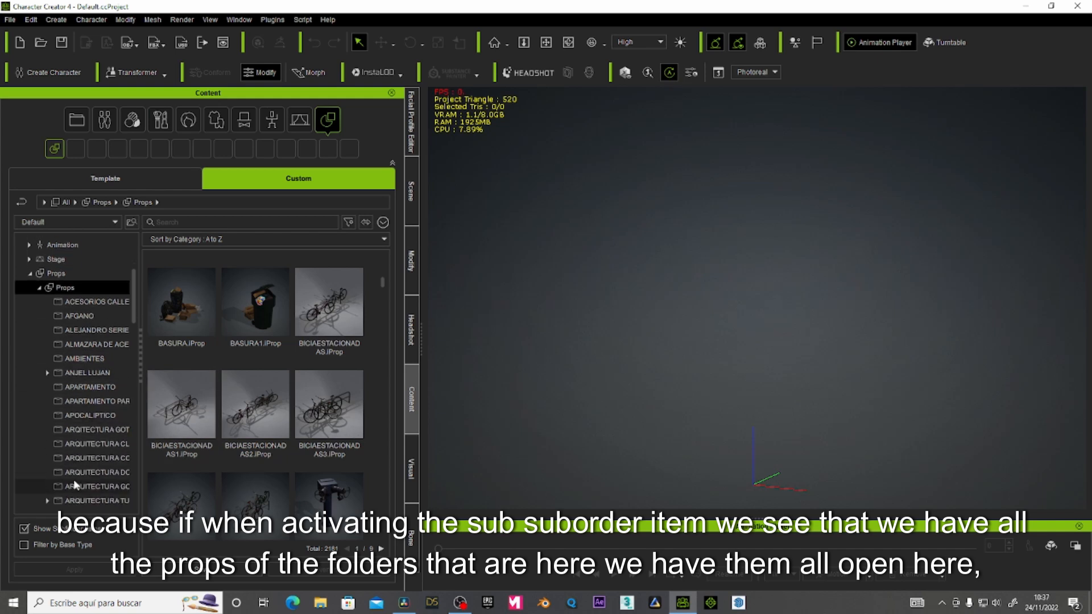
scroll(269, 389, "down", 5)
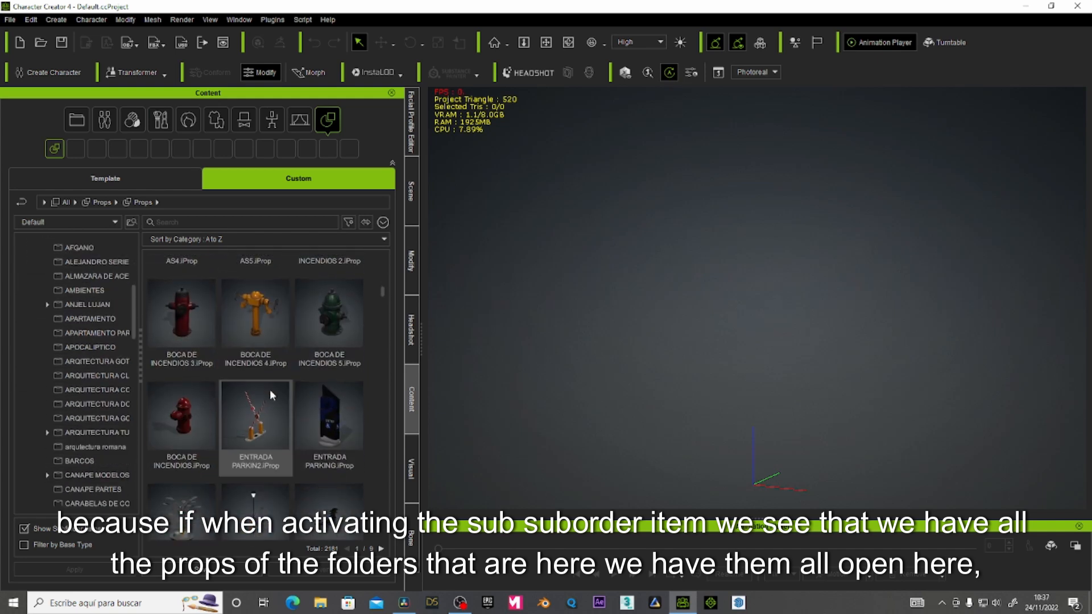
scroll(270, 389, "down", 4)
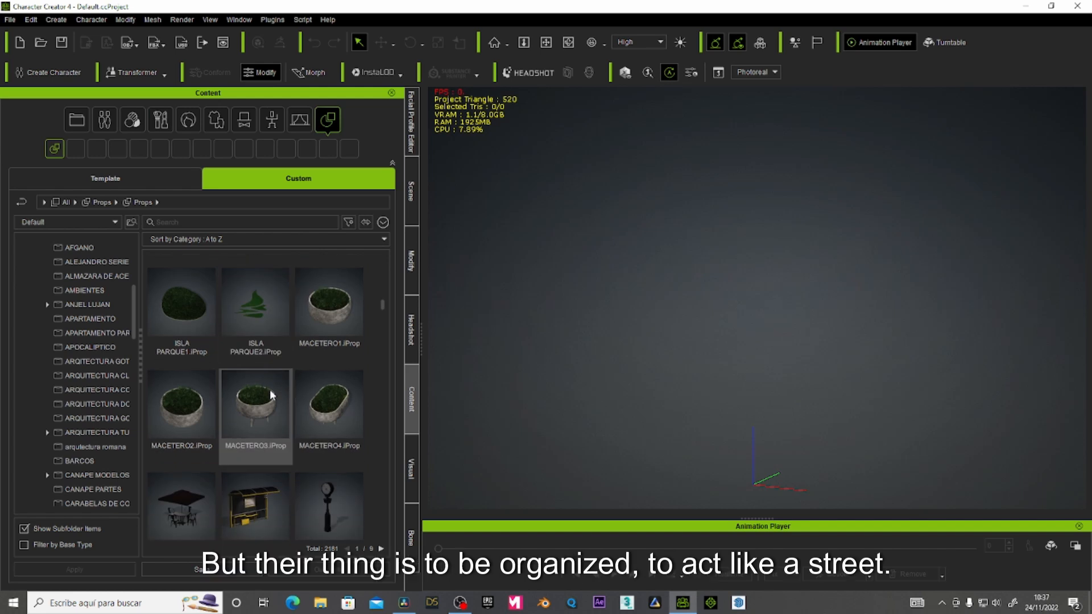
scroll(94, 401, "up", 3)
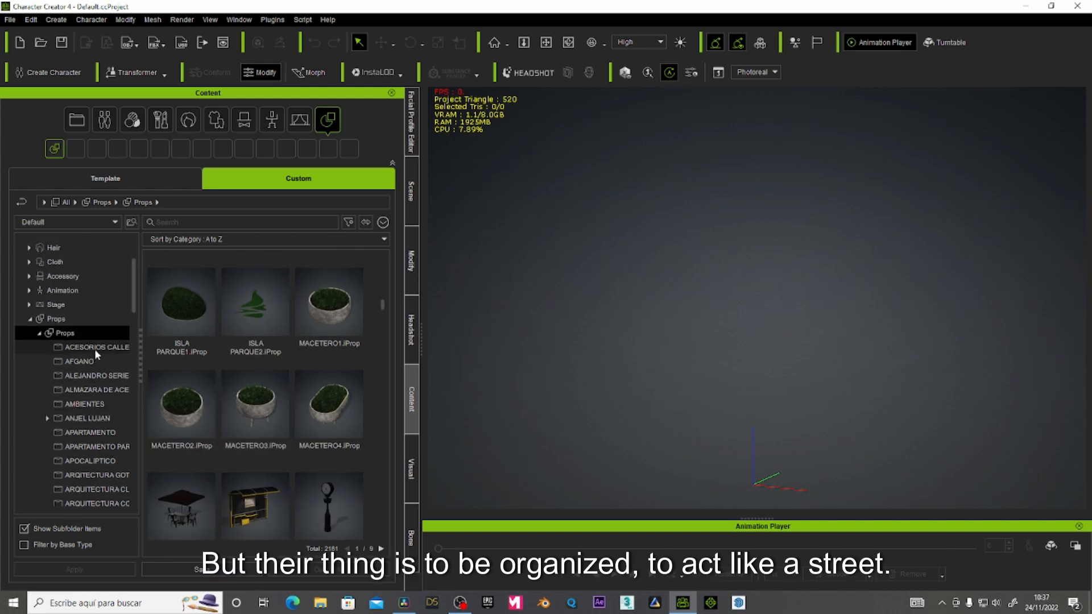
Step: View the contents of the ACESORIOS CALLE, AFGANO and APOCALIPTICO subfolders
left_click(94, 347)
left_click(85, 362)
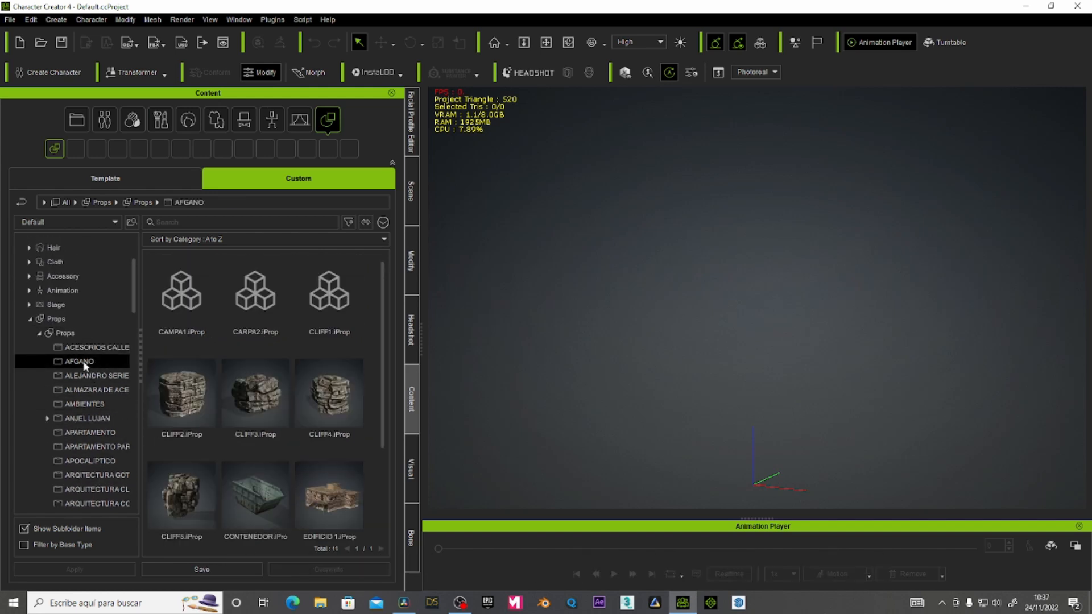
left_click(97, 461)
scroll(104, 455, "down", 1)
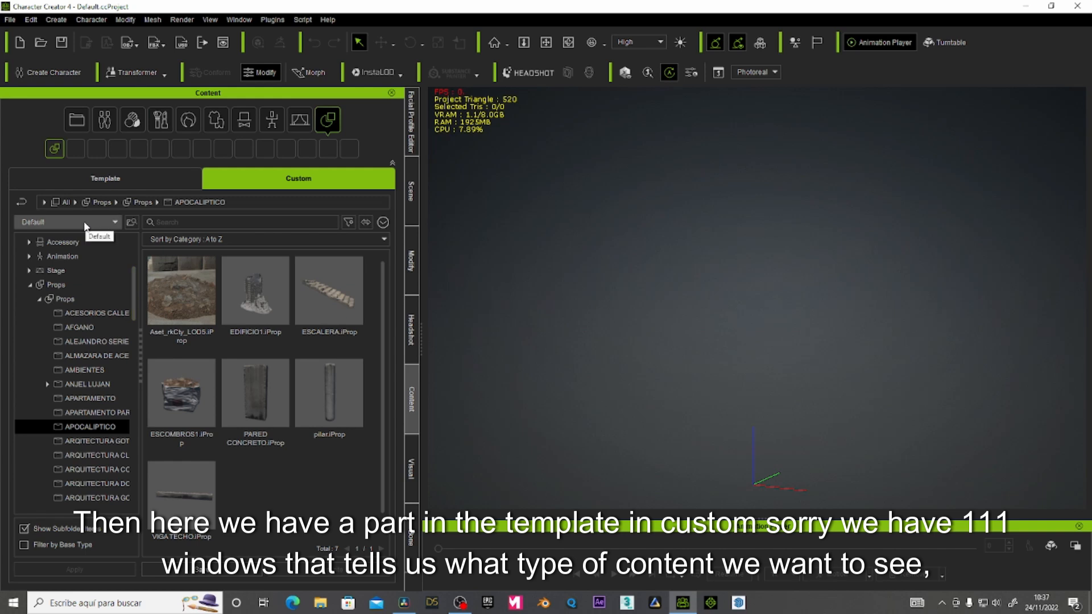
Step: Switch the custom content source to Character Creator3 Custom and view its Project and Actor categories
left_click(109, 183)
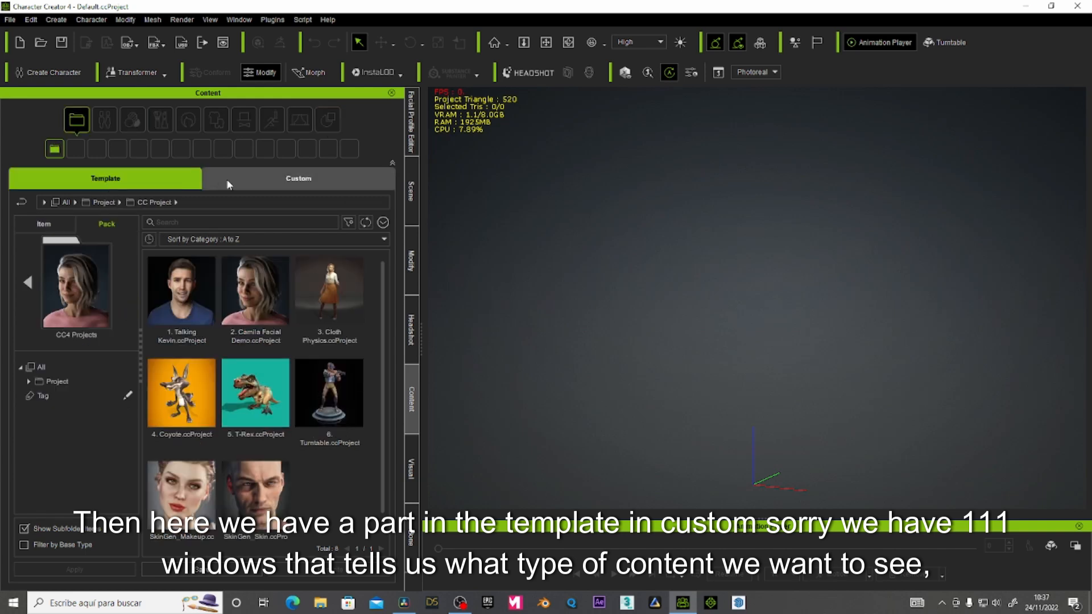
left_click(260, 179)
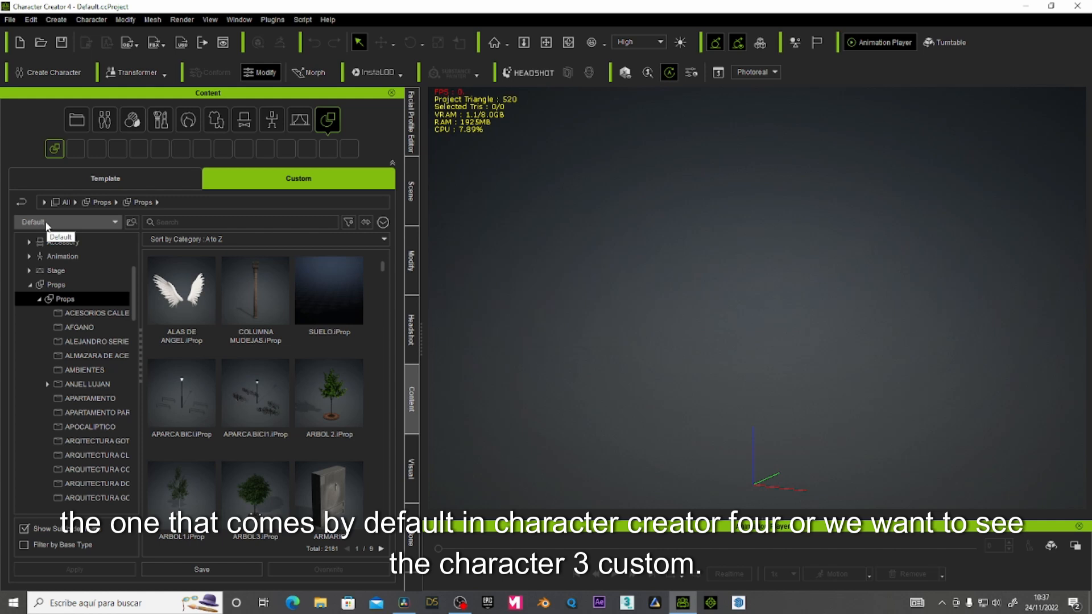
left_click(116, 222)
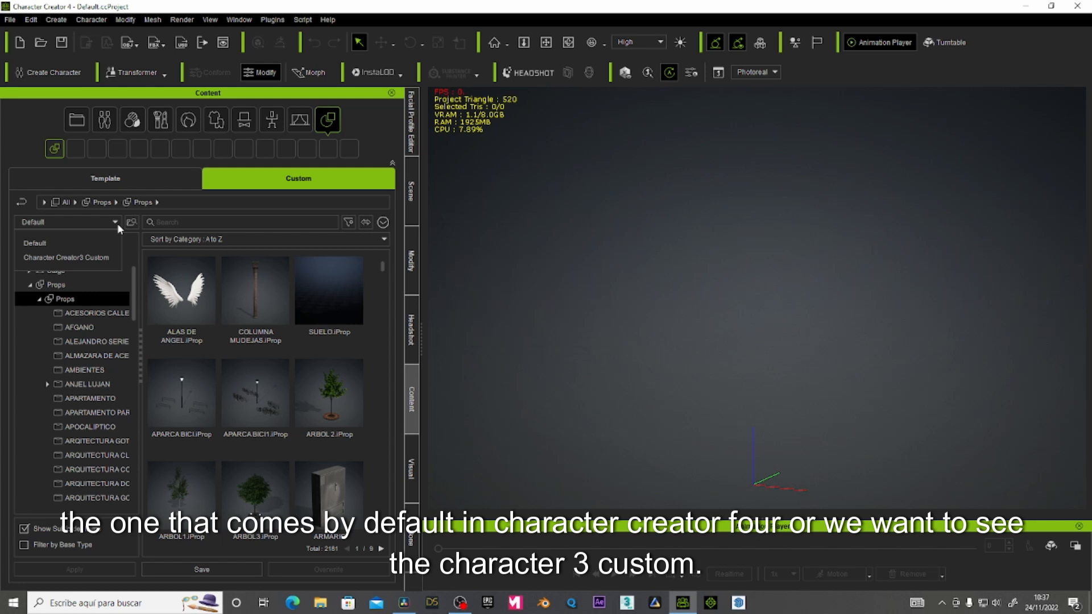
left_click(58, 258)
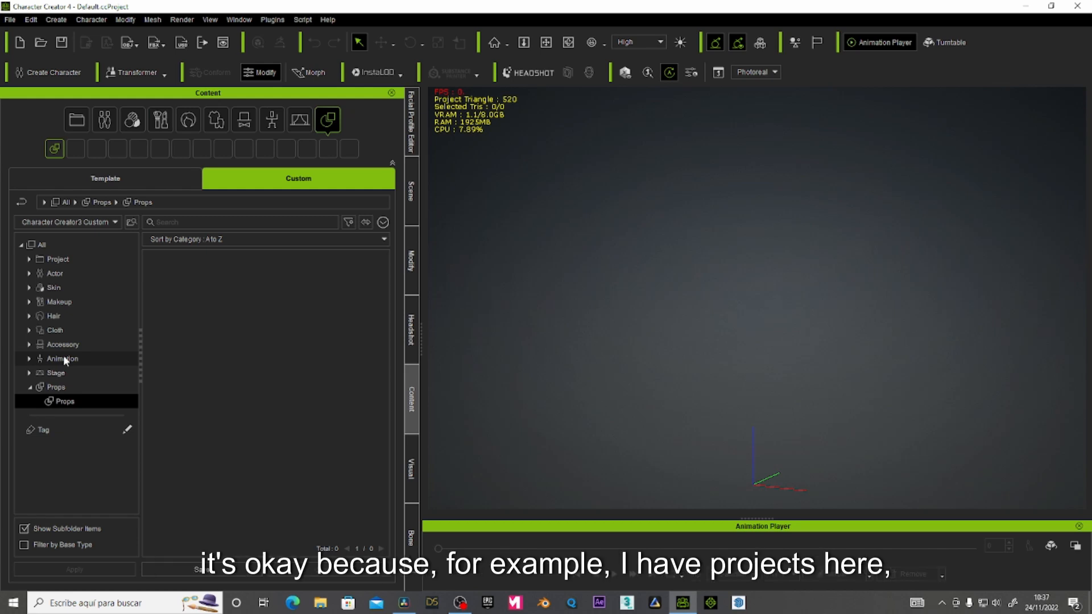
left_click(64, 260)
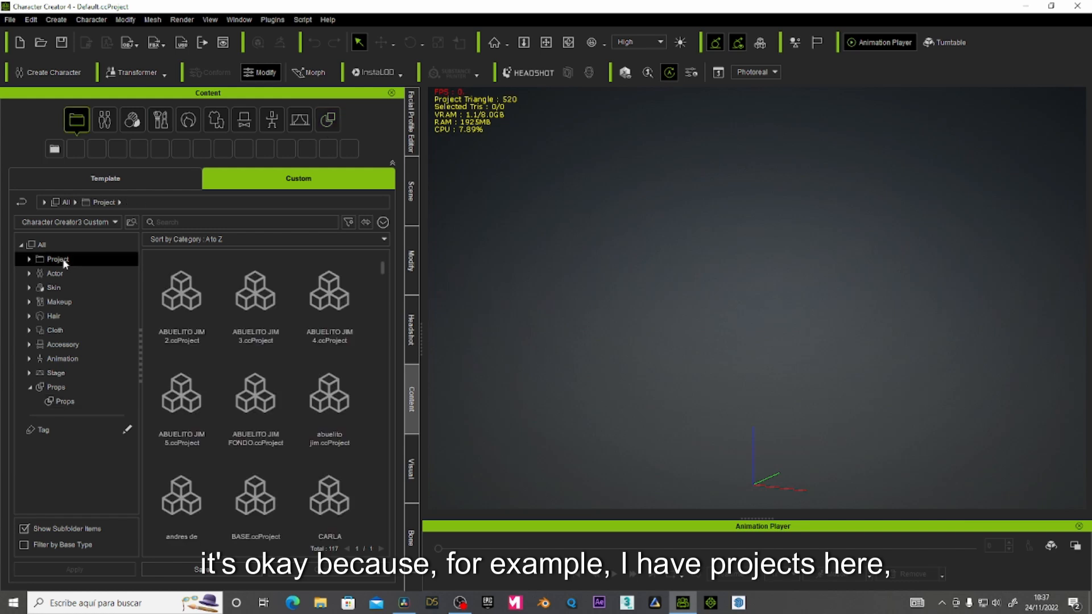
left_click(52, 274)
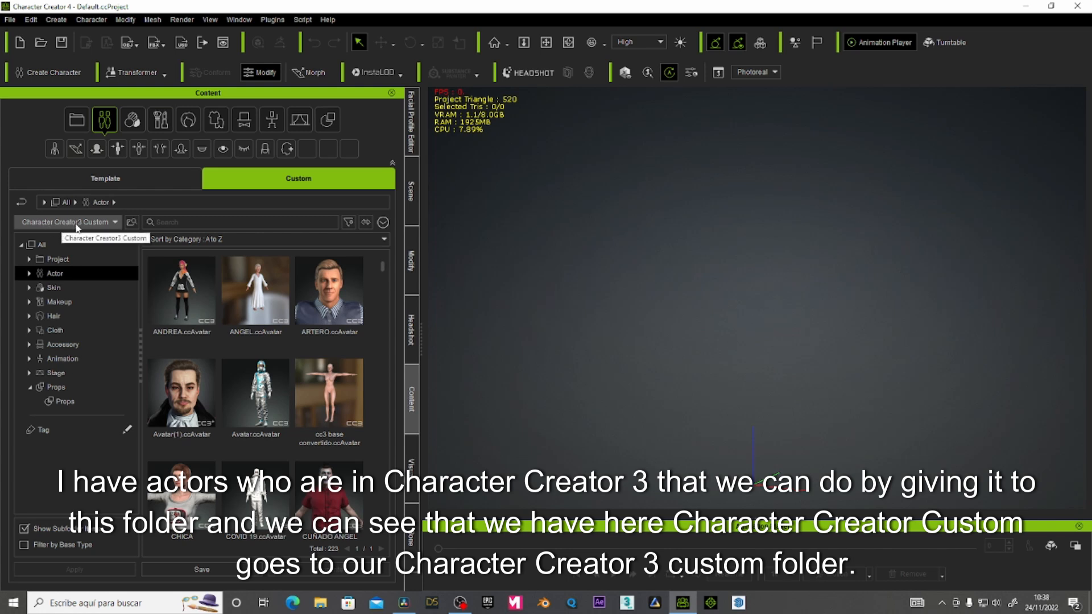
Step: Open the Character Creator 3 Custom folder in File Explorer, inspect it and its parent Custom folder, and close the window
left_click(132, 225)
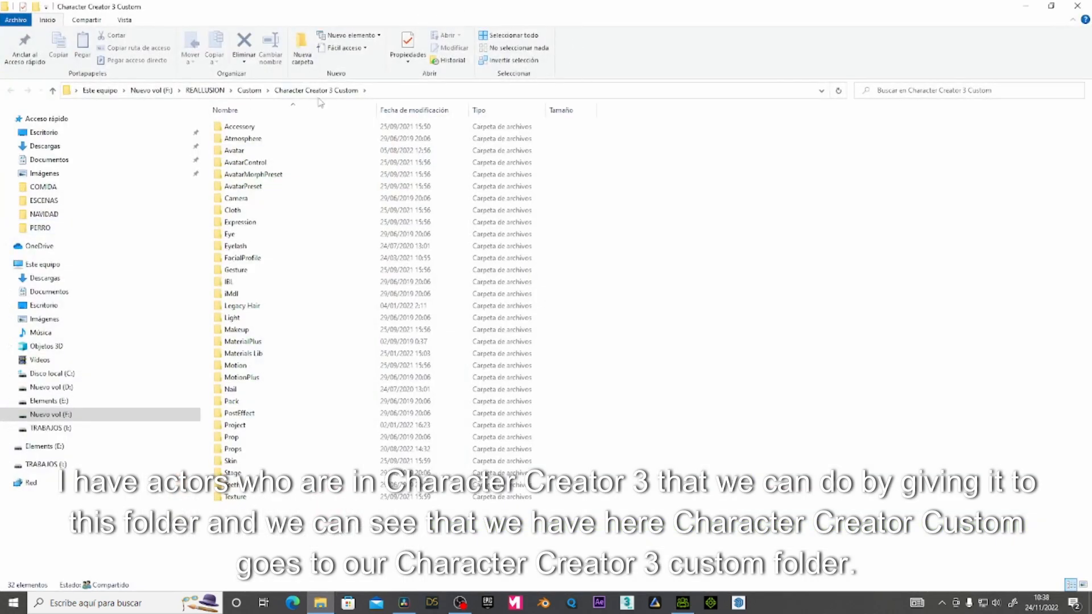
left_click(248, 91)
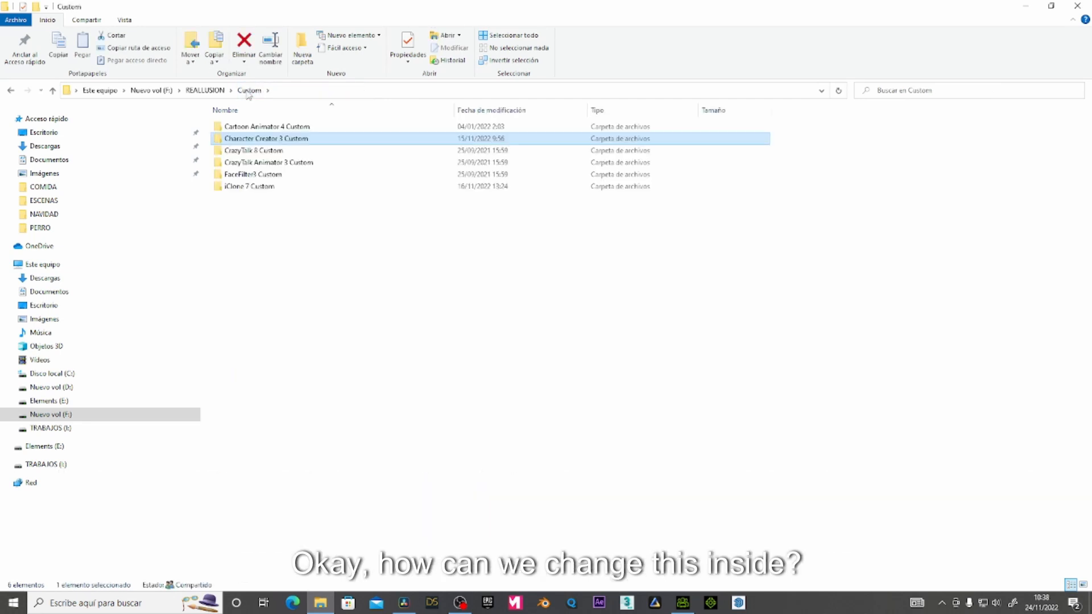
double_click(238, 139)
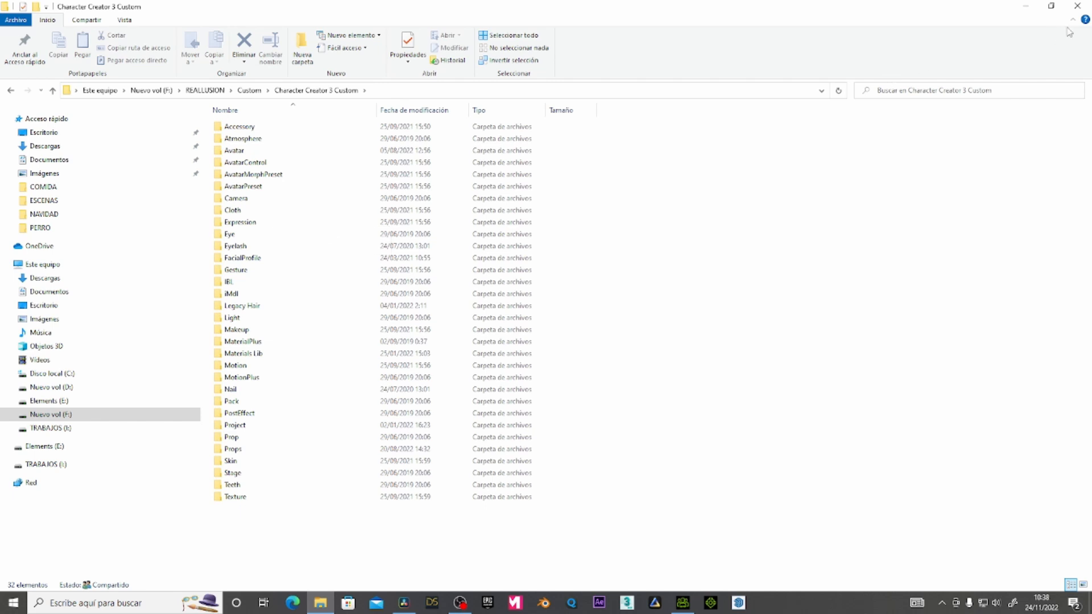
left_click(1076, 6)
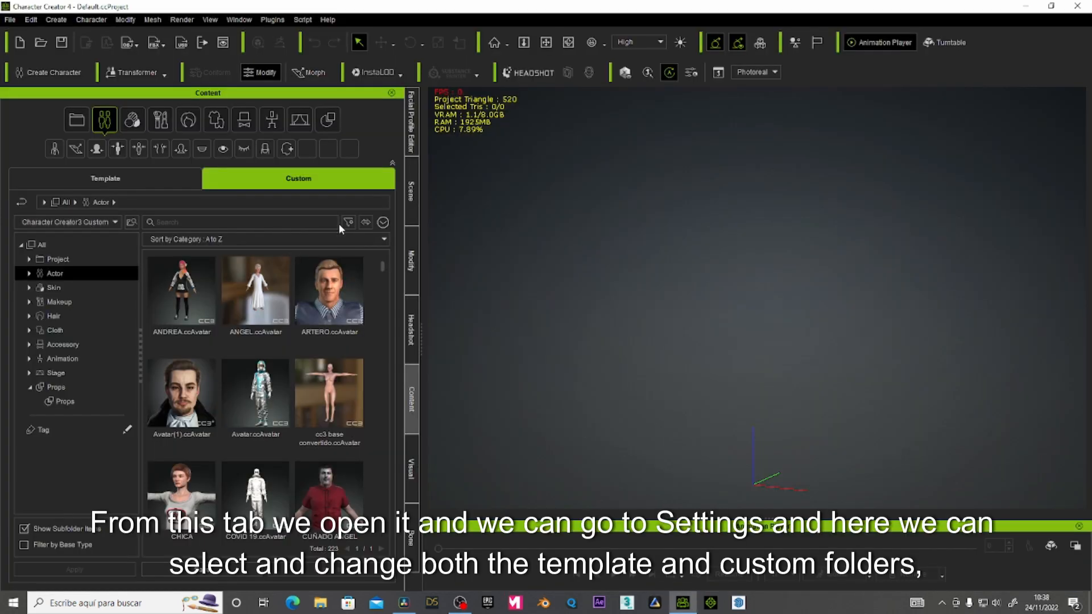
Step: Open the content manager's settings, review the template and custom folder paths, and accept them
left_click(383, 223)
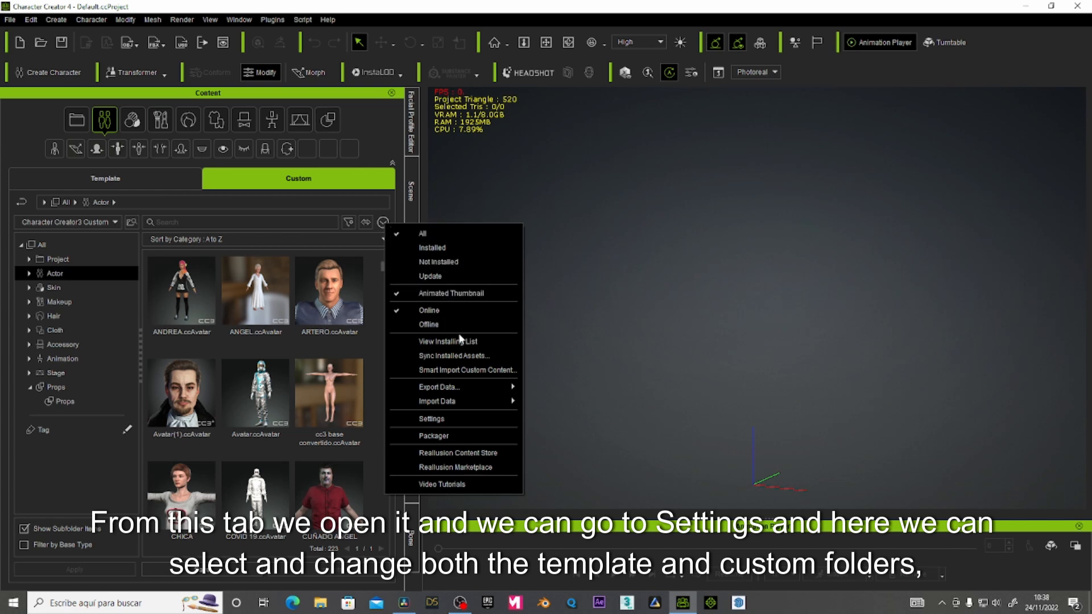
left_click(432, 419)
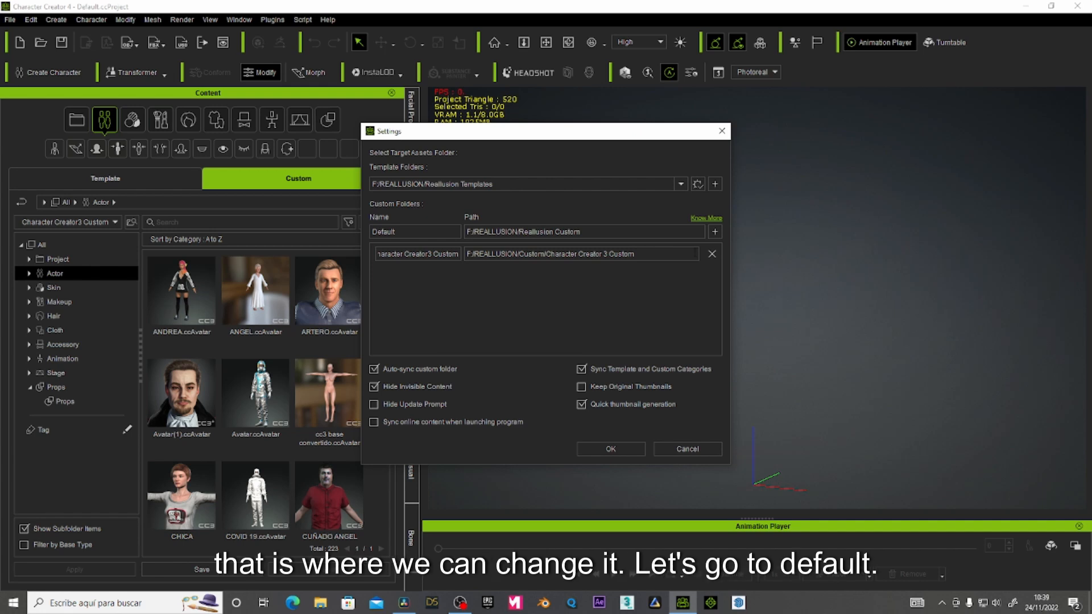
left_click(613, 447)
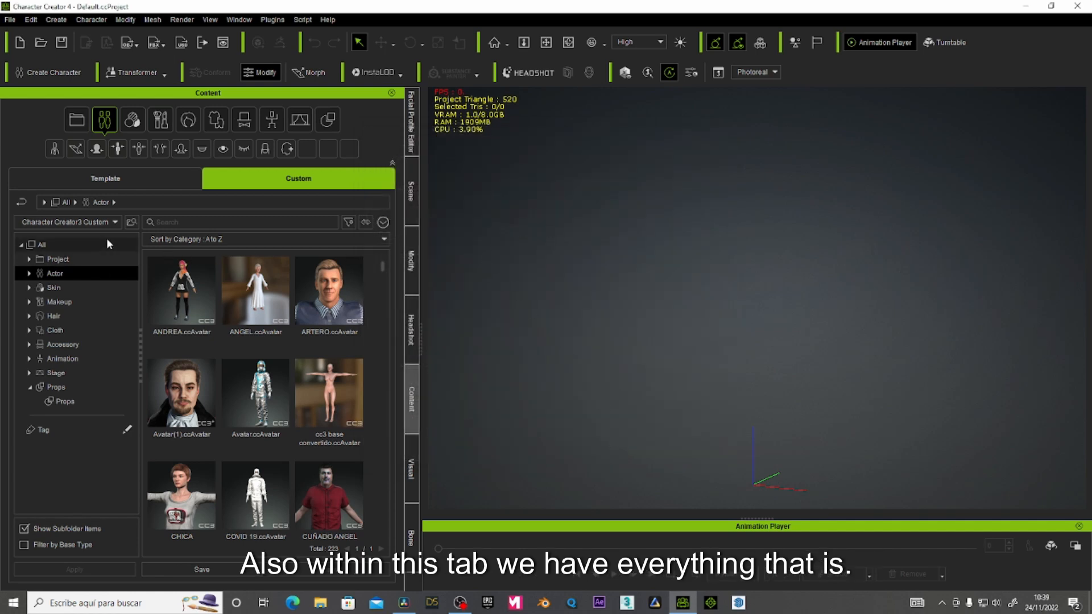
Step: Switch the custom content source to Default and review the content manager's options for installed, not installed and updatable content
left_click(114, 223)
left_click(63, 243)
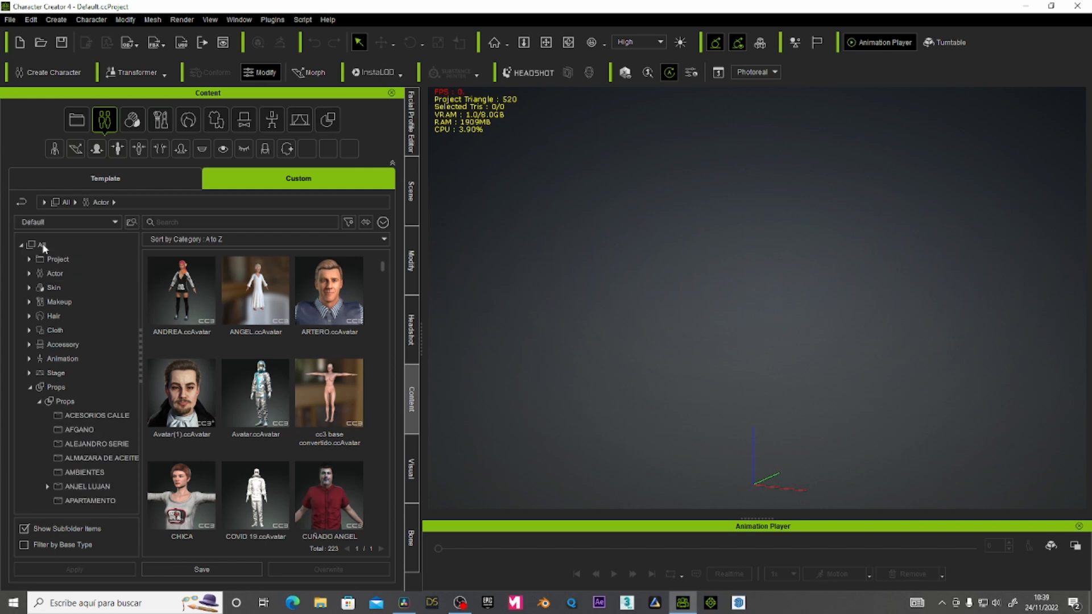
left_click(382, 221)
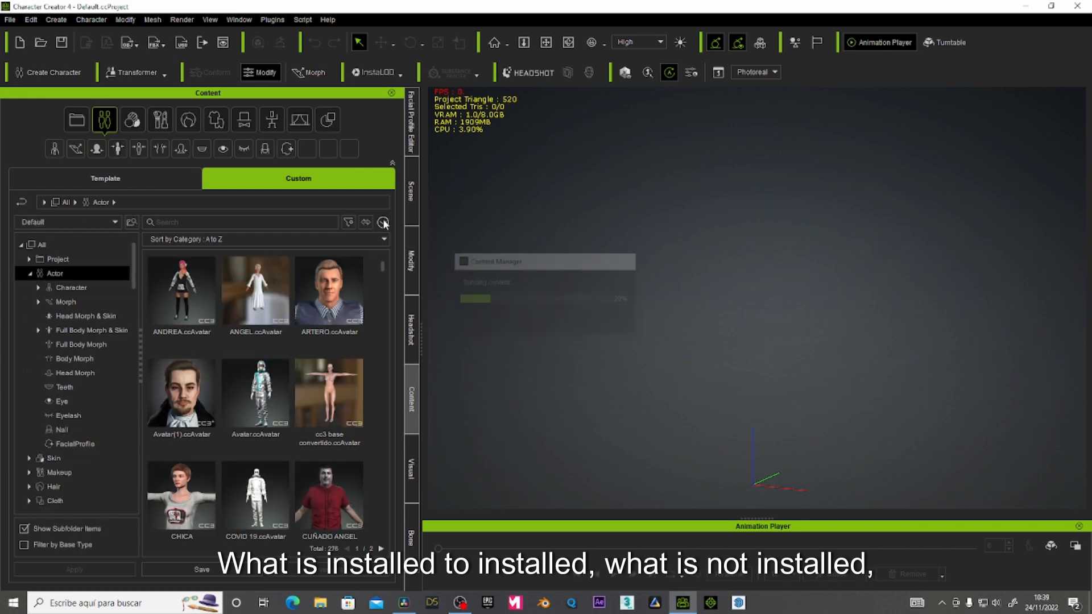
left_click(383, 222)
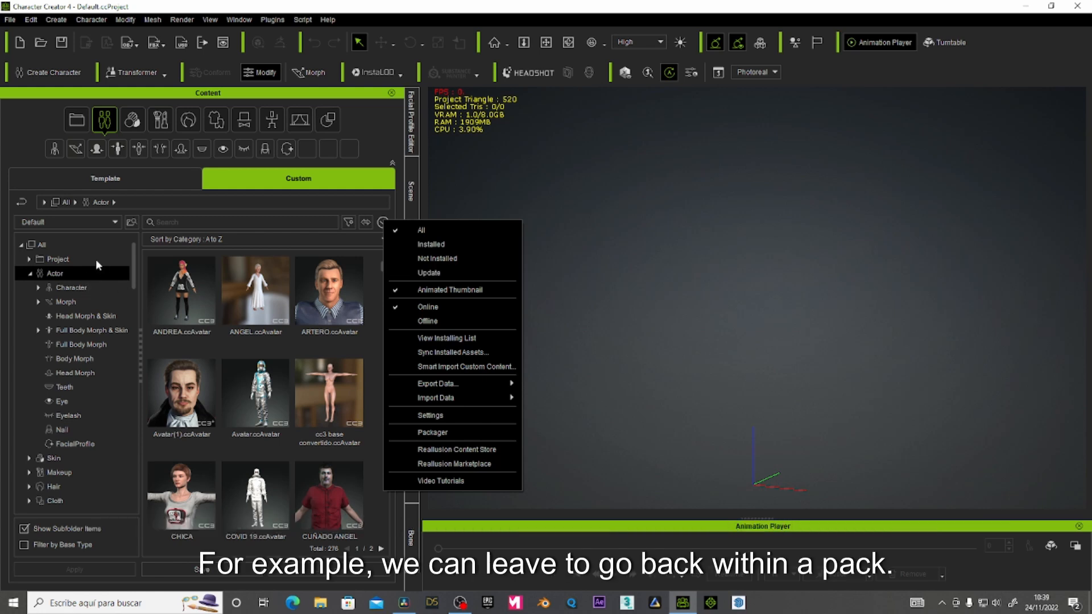
Step: Return to the template content's pack list and view the packs in the Update category
left_click(116, 180)
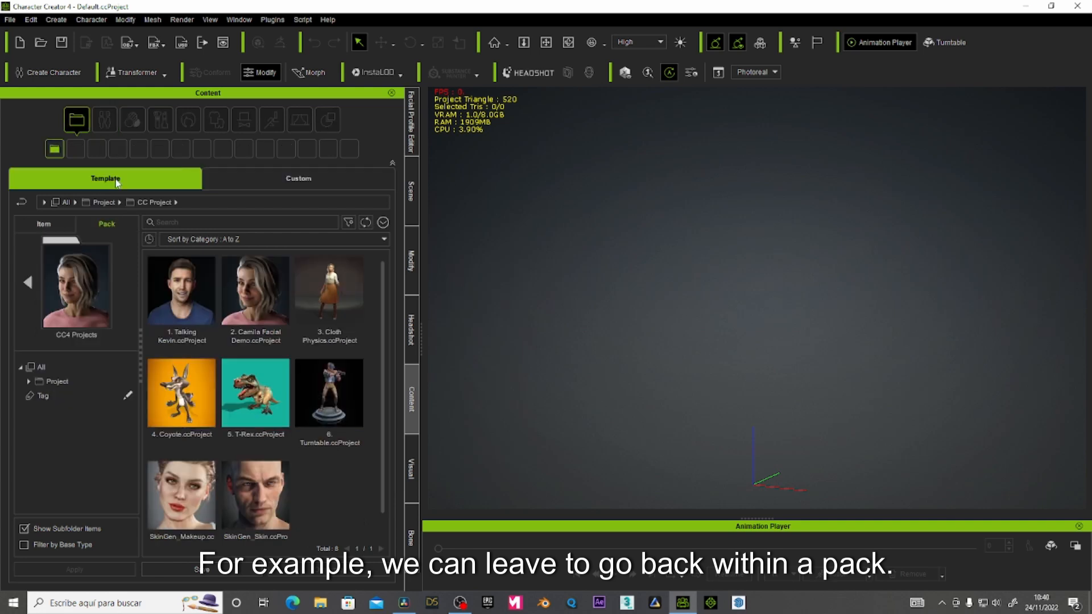
left_click(27, 288)
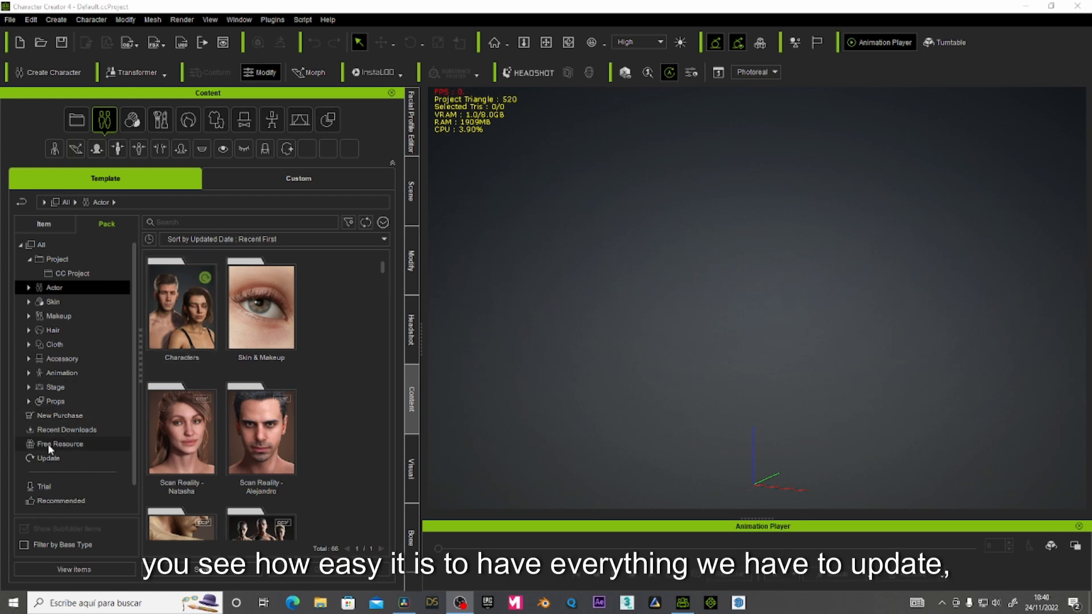
left_click(49, 458)
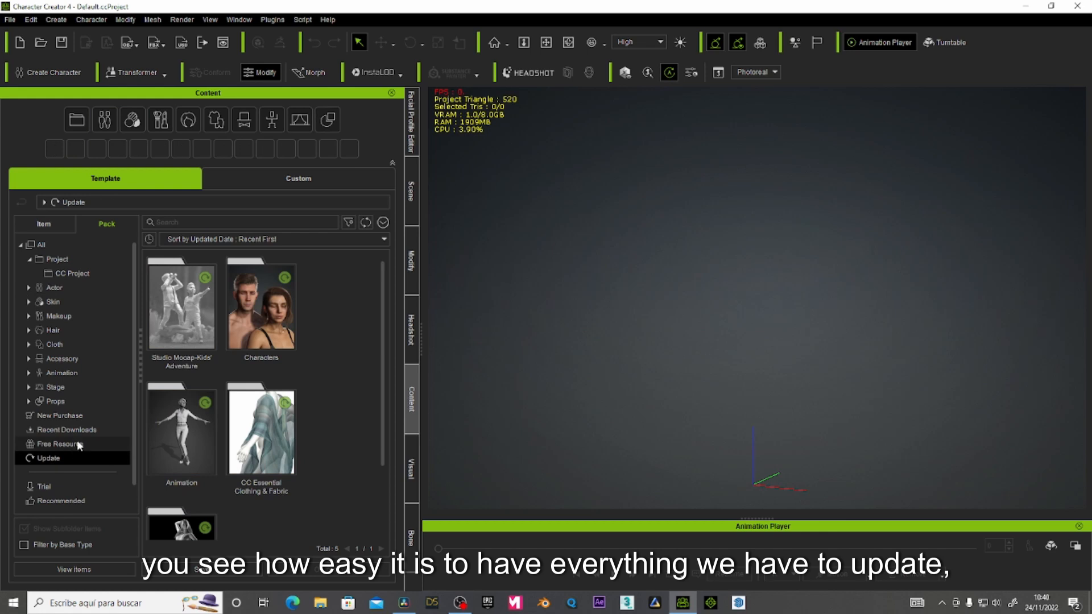
scroll(77, 440, "down", 1)
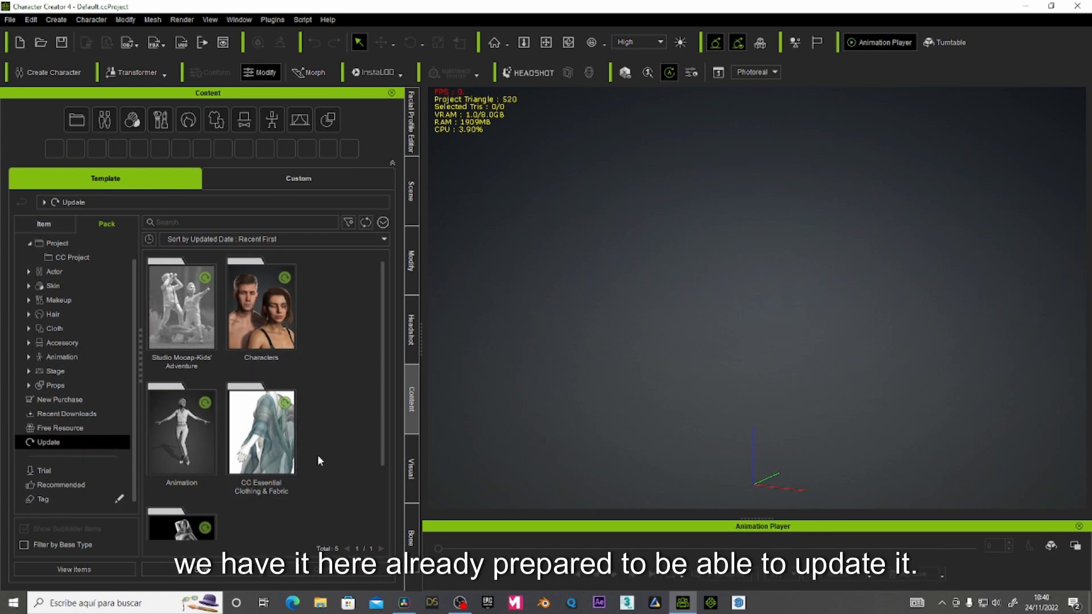
scroll(352, 396, "down", 1)
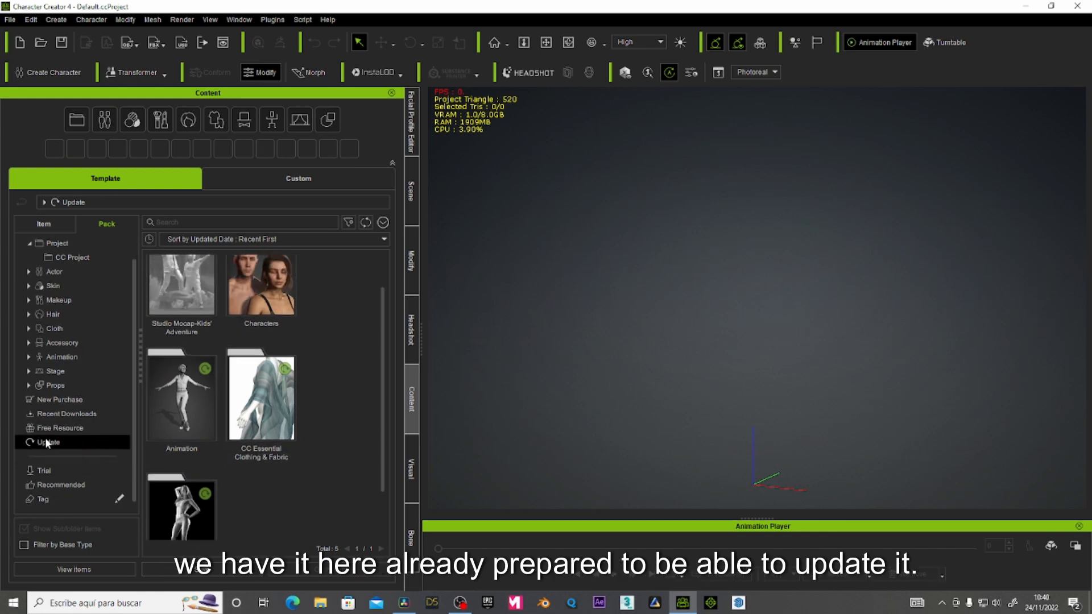
scroll(337, 374, "up", 1)
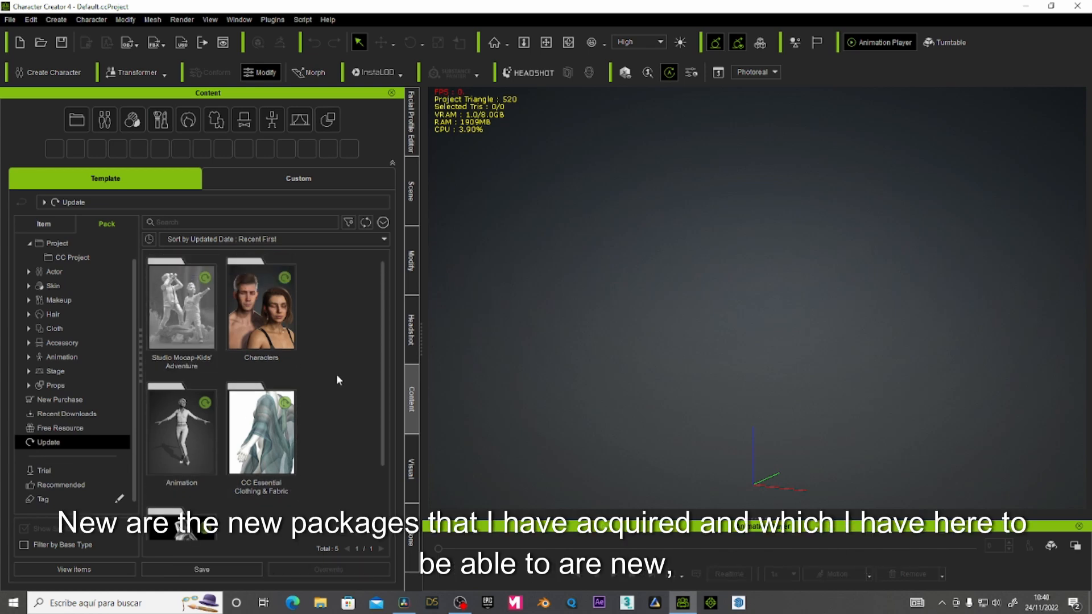
Step: View the template packs in the New Purchase and Recent Downloads categories
left_click(63, 400)
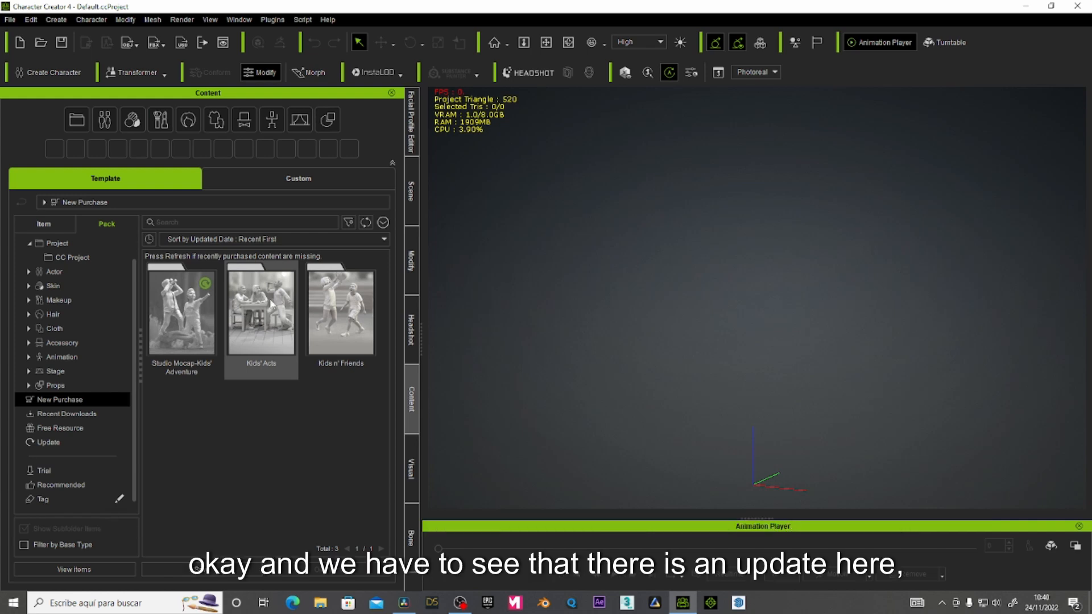
left_click(66, 414)
scroll(254, 386, "down", 3)
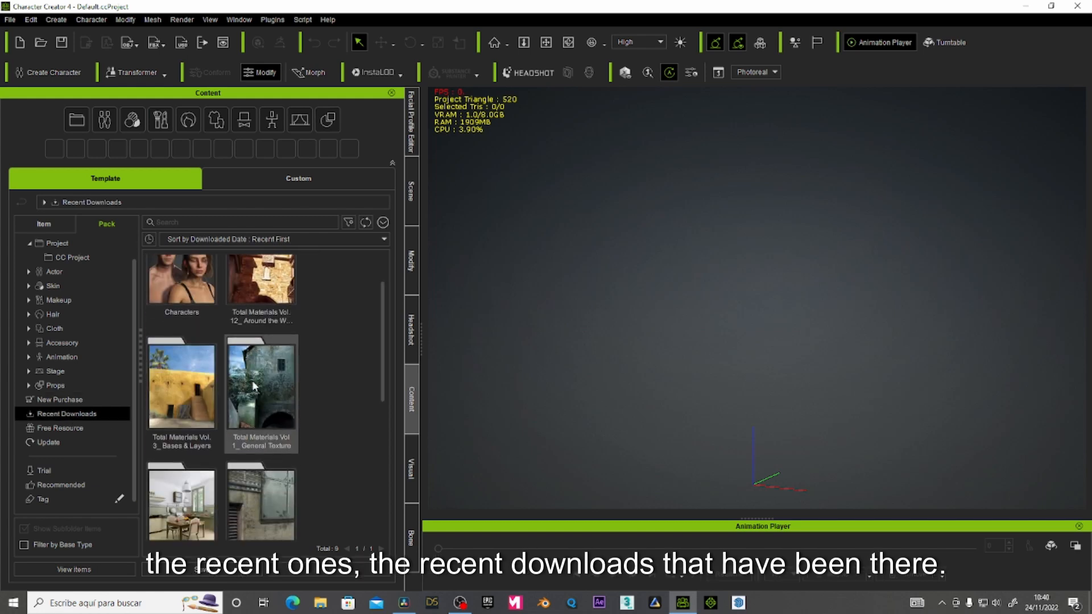
Step: Browse the Free Resource, Trial and Recommended packs, and return to the Trial packs
left_click(64, 428)
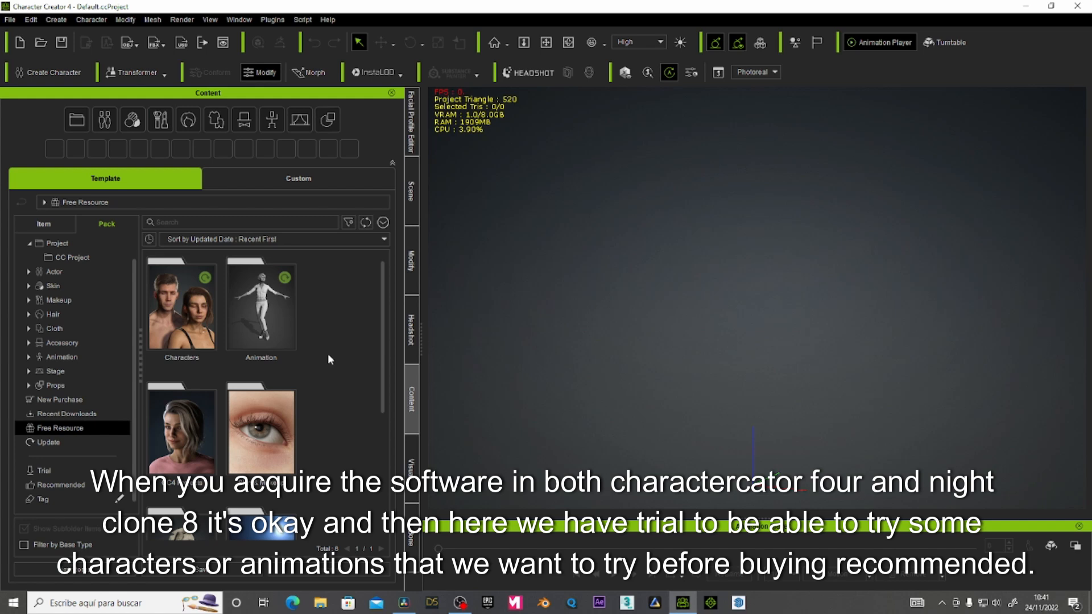
scroll(328, 354, "down", 1)
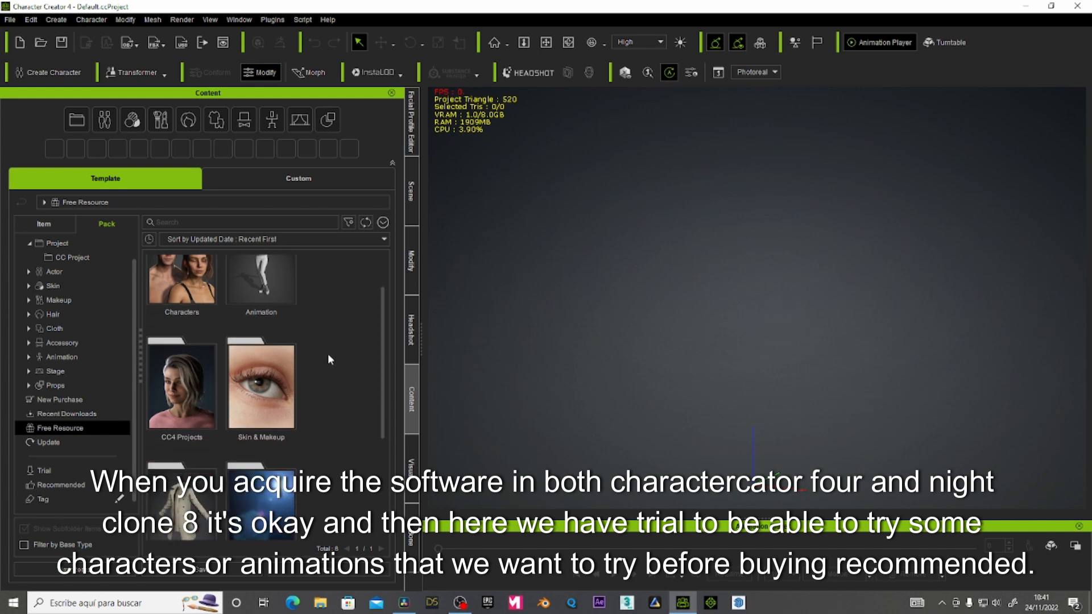
left_click(63, 473)
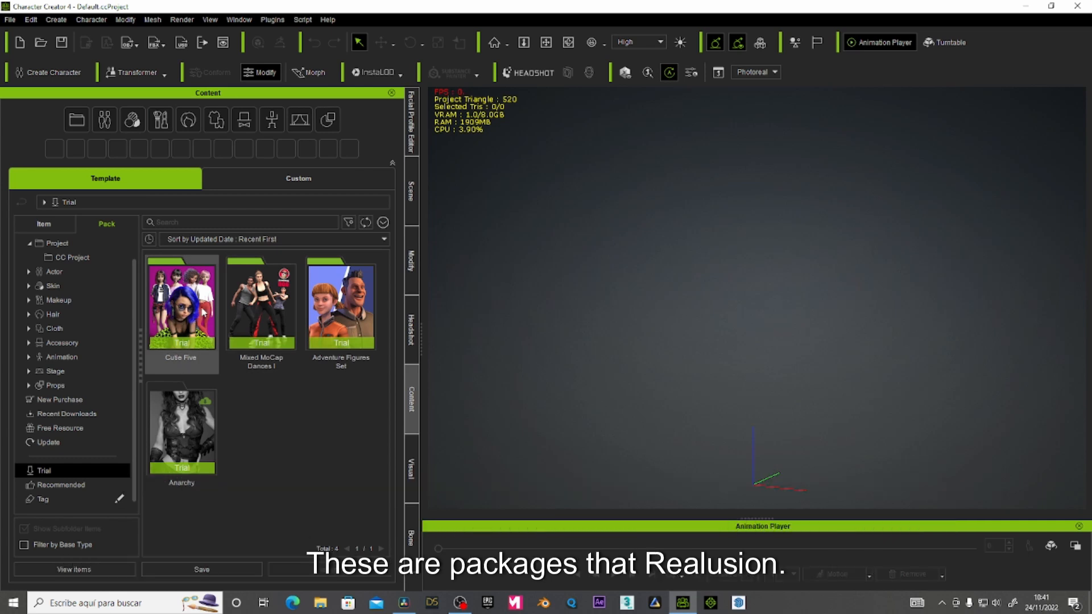
left_click(53, 483)
scroll(344, 374, "down", 6)
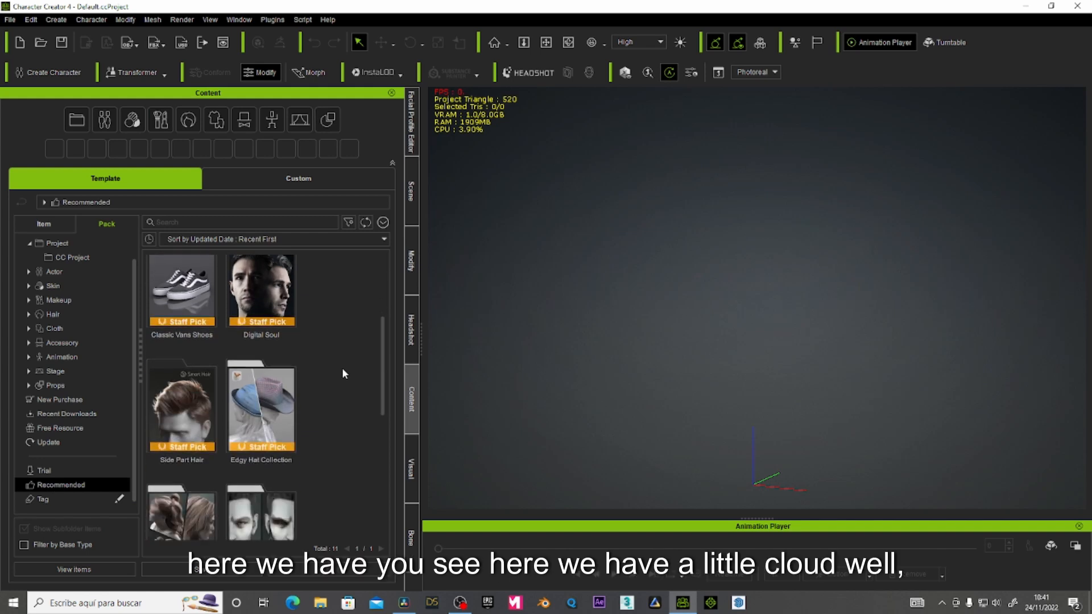
left_click(50, 469)
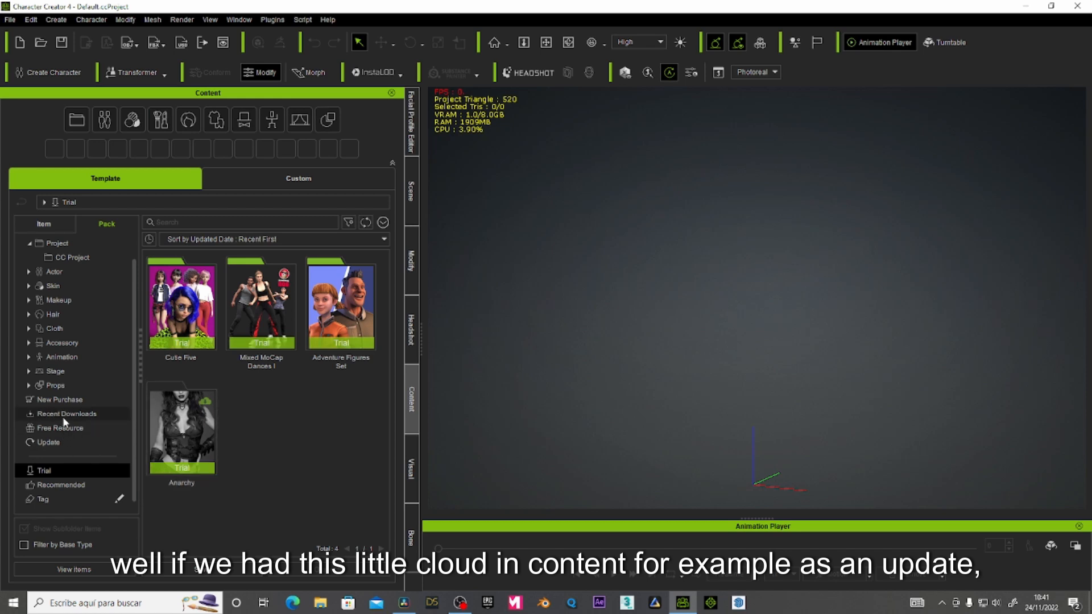
Step: Update the Studio Mocap-Kids' Adventure pack from the Update category
left_click(54, 442)
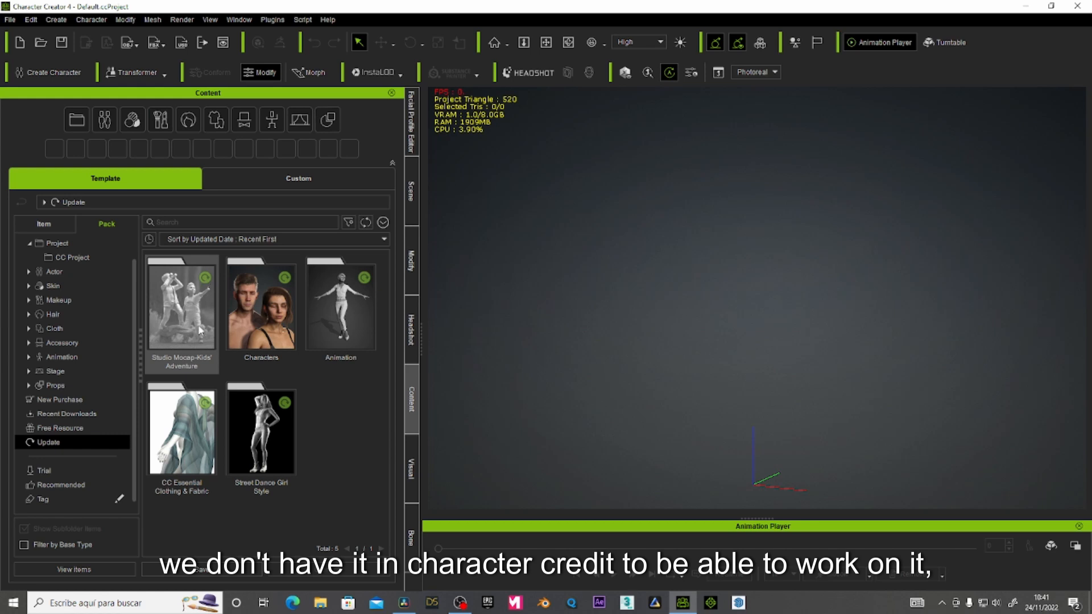
left_click(203, 283)
left_click(203, 282)
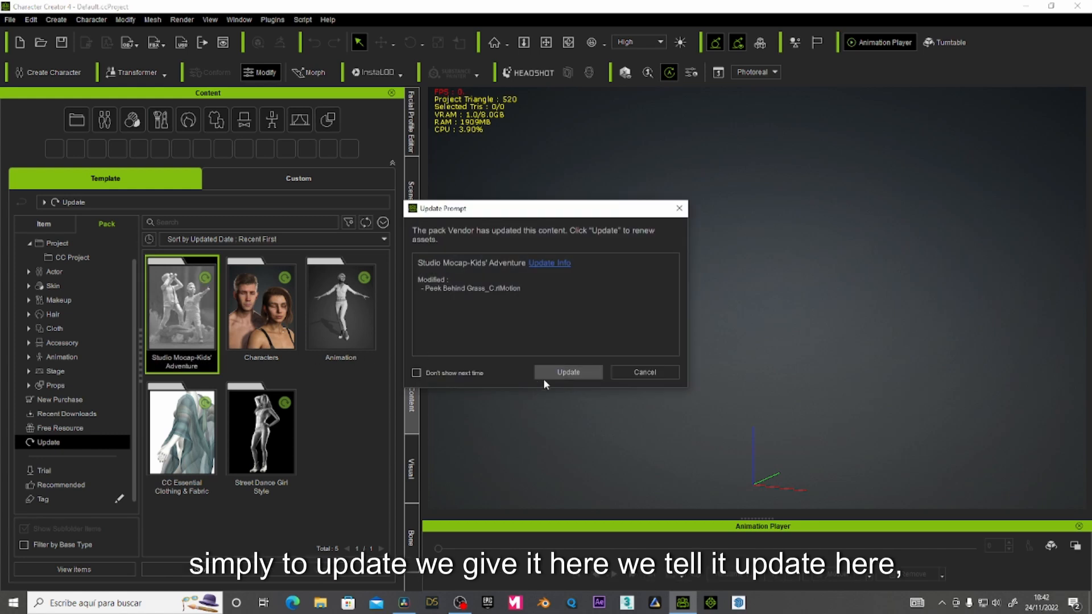
left_click(560, 373)
Step: Start updates for the Characters, Animation and CC Essential Clothing & Fabric packs
left_click(284, 278)
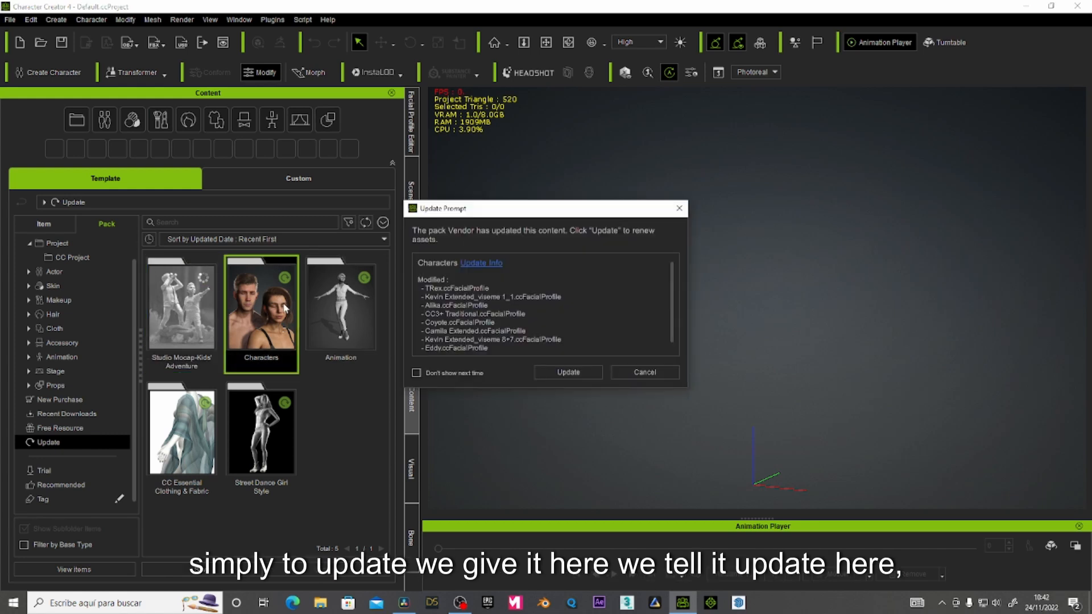
left_click(545, 371)
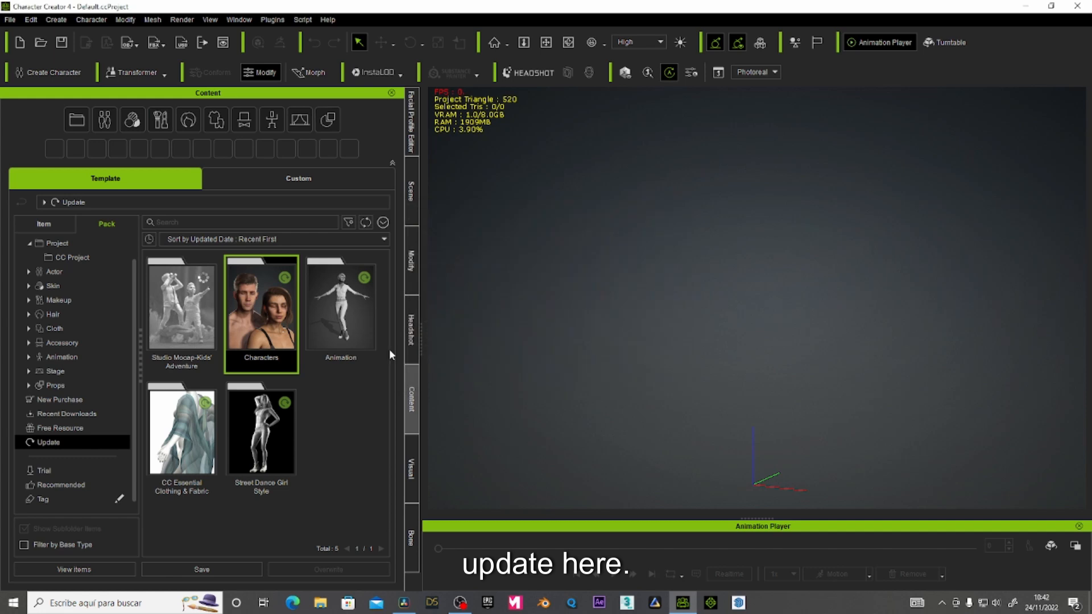
left_click(349, 307)
left_click(592, 371)
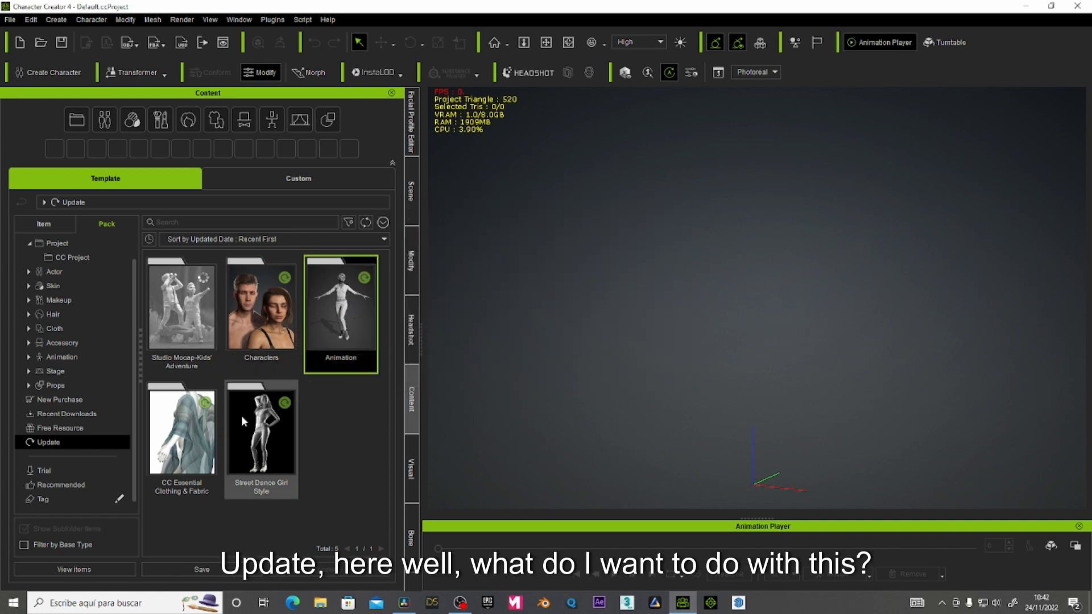
left_click(195, 420)
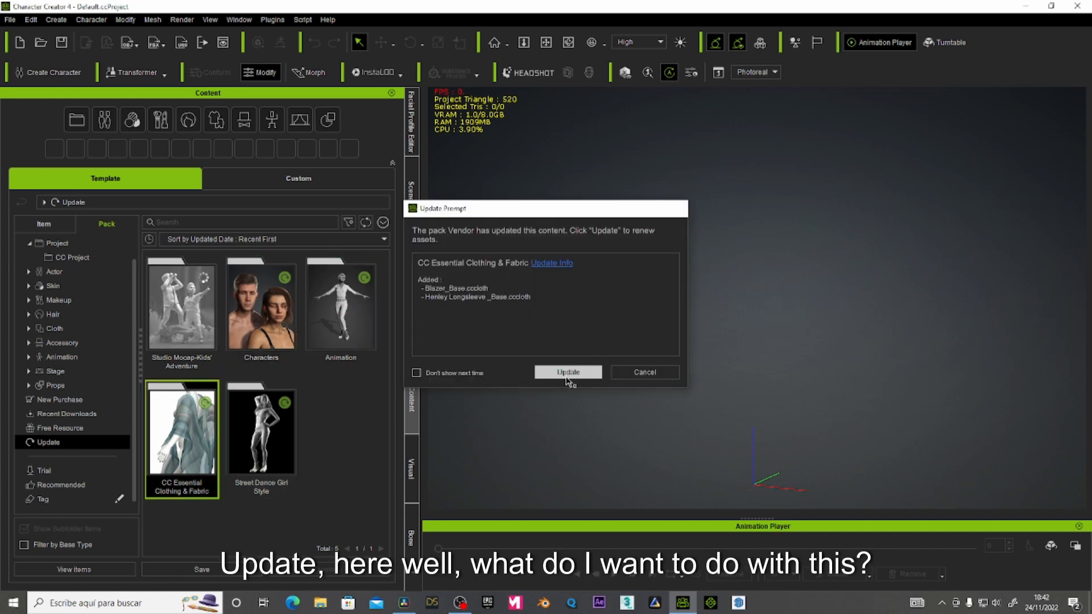
left_click(554, 372)
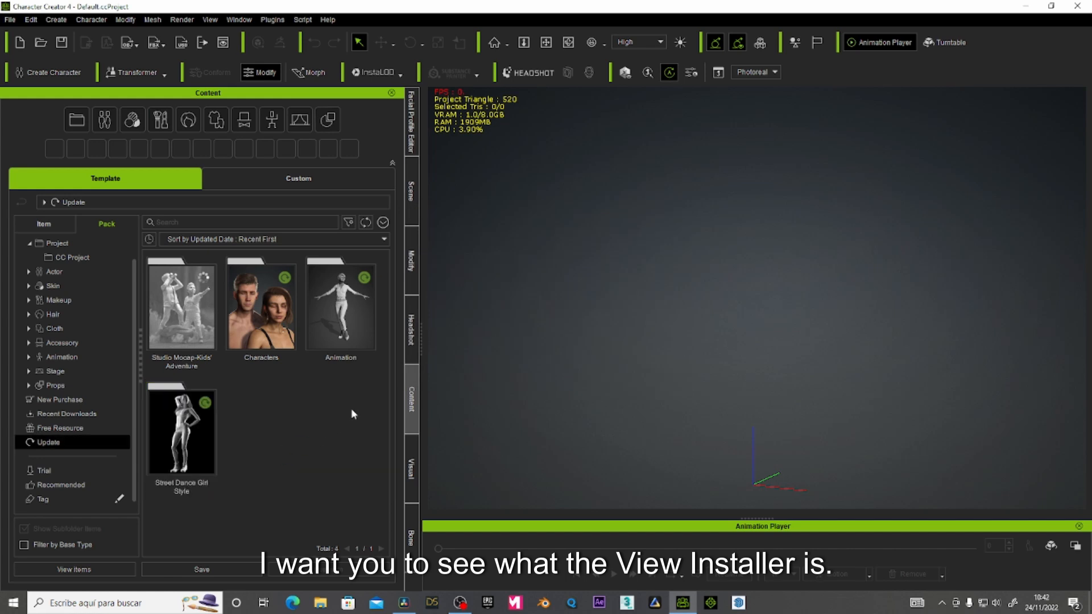
Step: Open the Installing List to check the progress of the pack updates, and close it
left_click(606, 326)
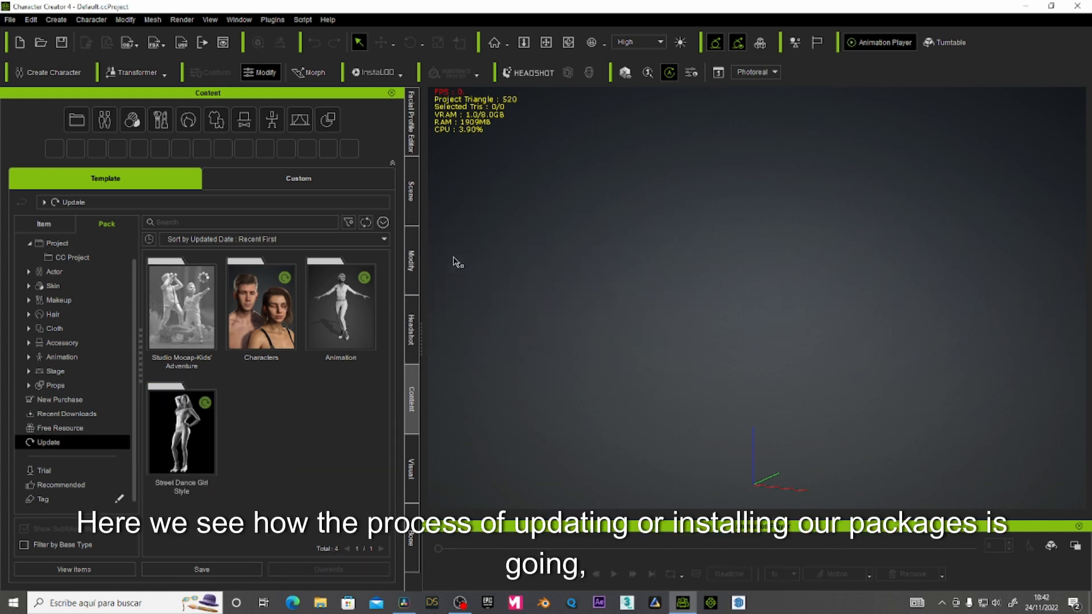
left_click(388, 222)
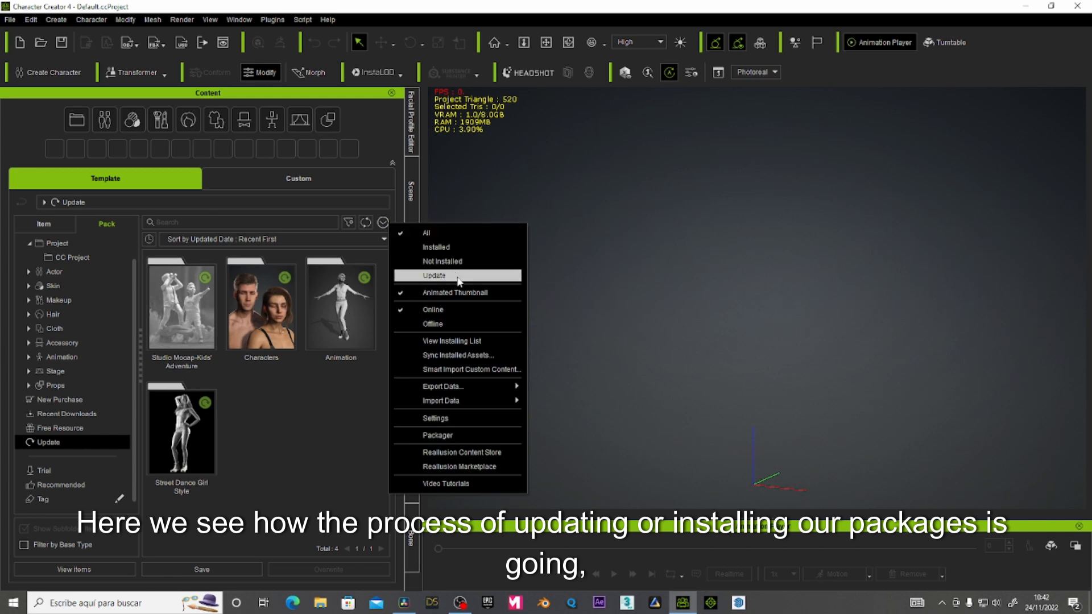
left_click(463, 342)
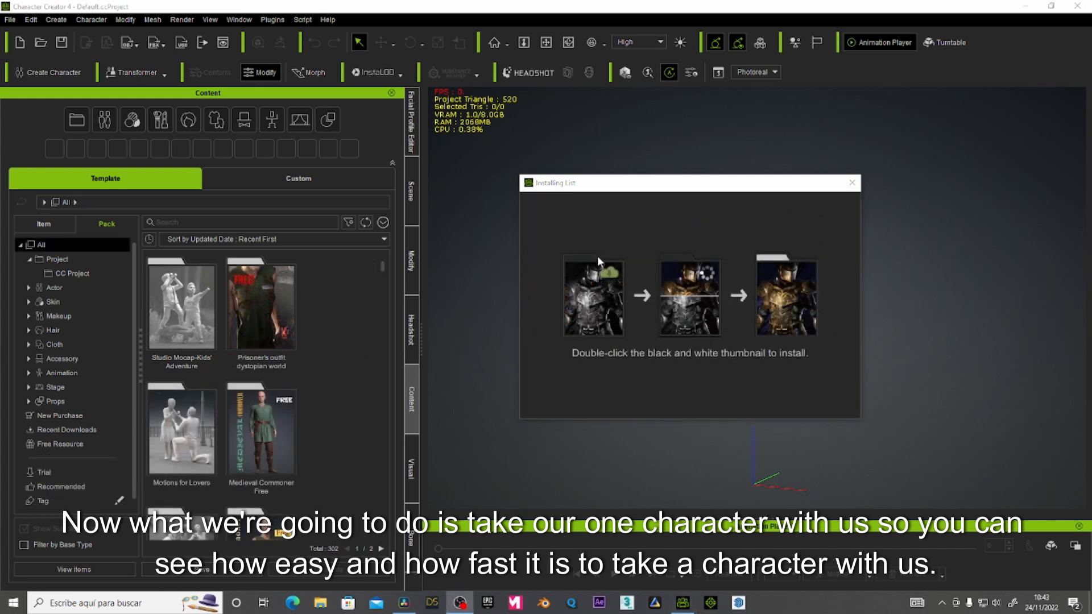
left_click(852, 182)
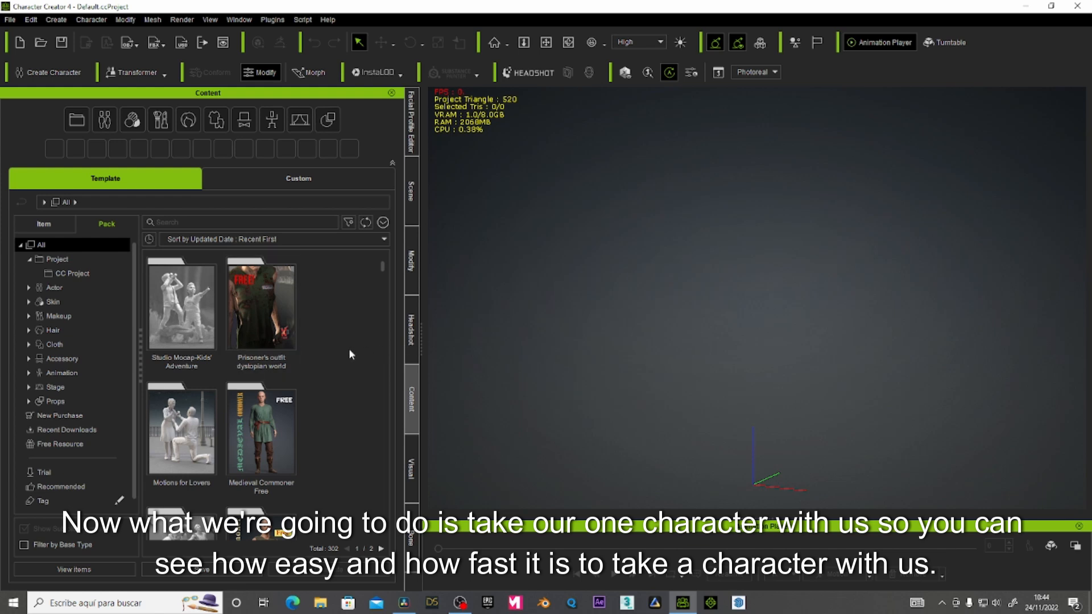
Step: Open the CC4 Projects pack in the CC Project category of the template content
scroll(333, 351, "down", 1)
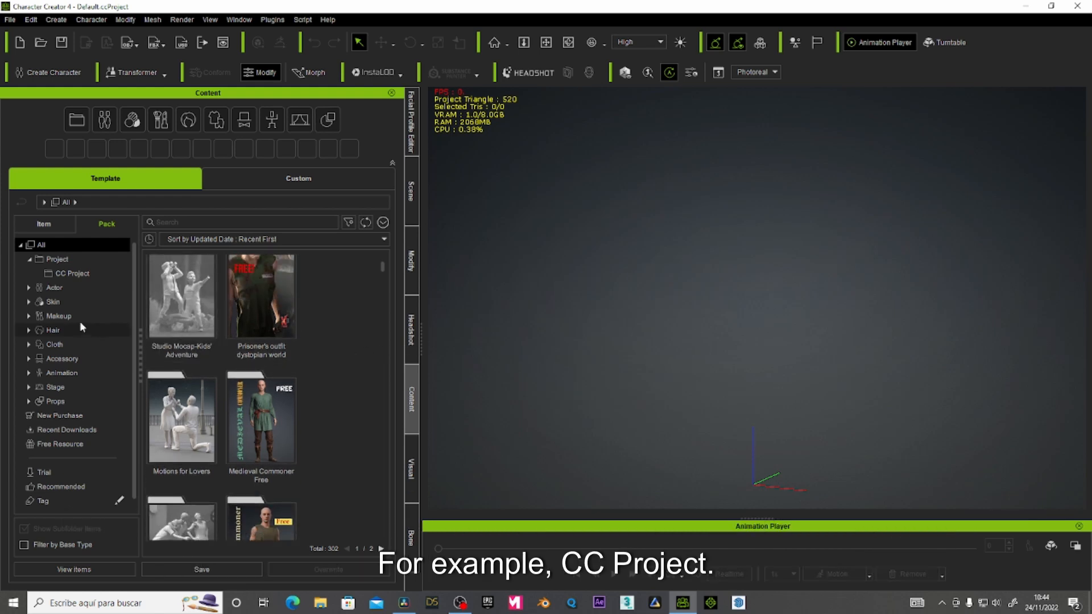
left_click(66, 273)
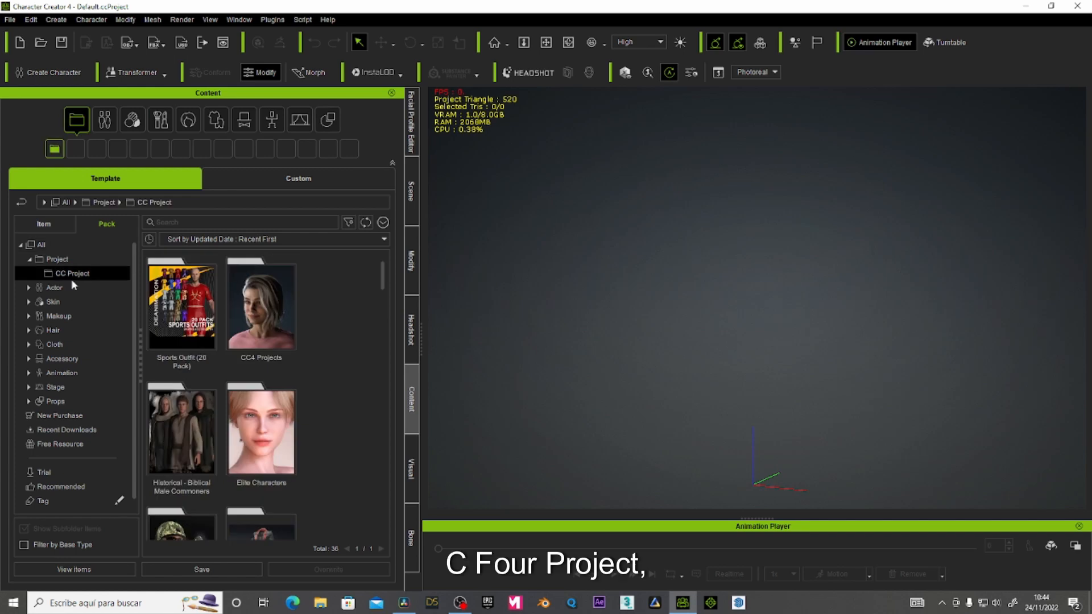
double_click(261, 317)
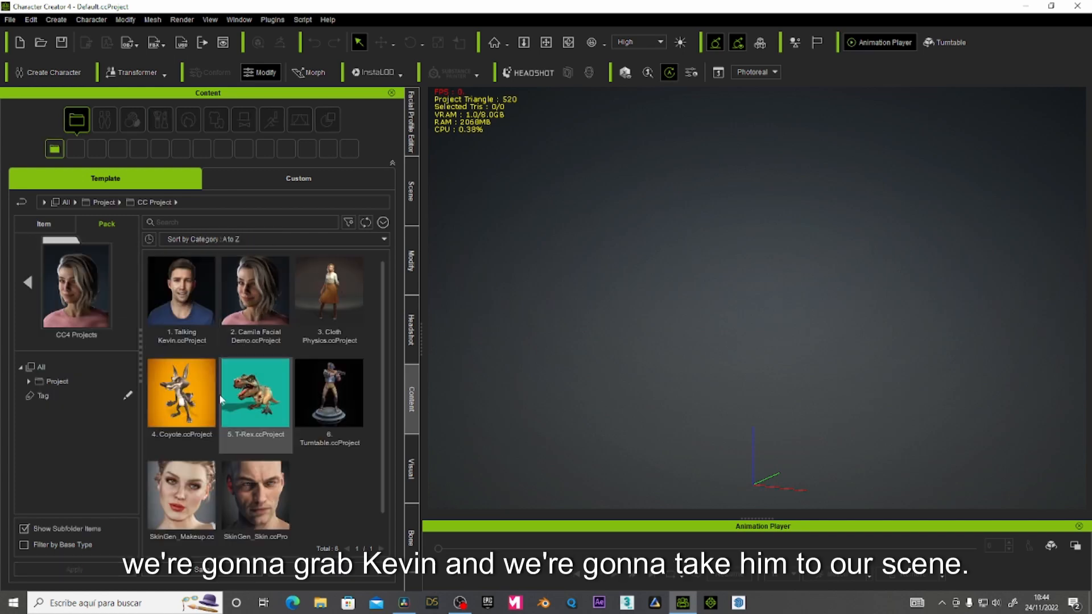
Step: Load the 1. Talking Kevin project into the scene and return to the CC Project pack list
left_click(182, 299)
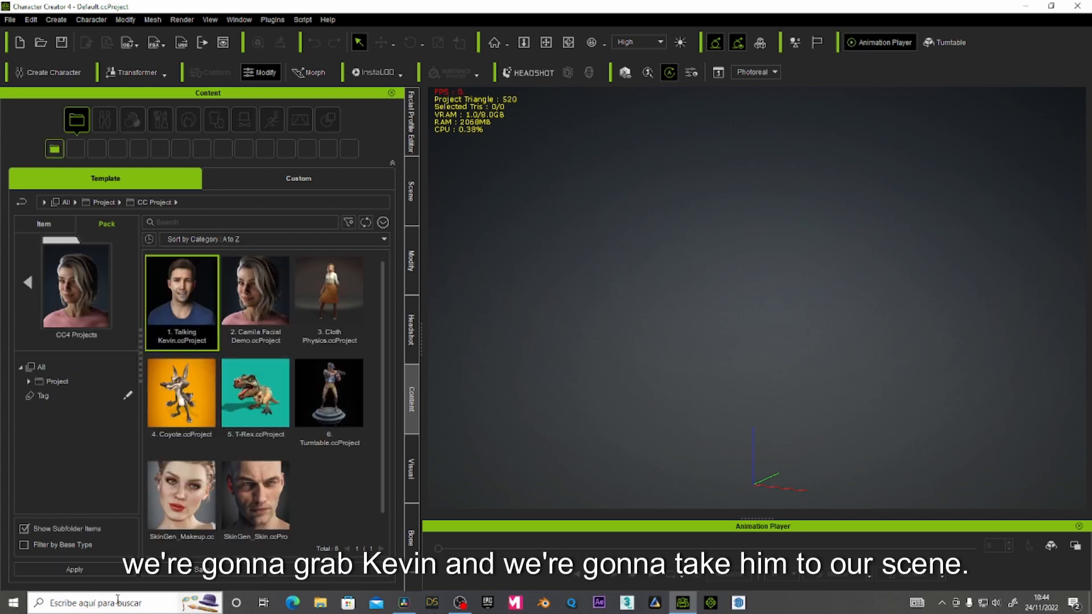
left_click(85, 573)
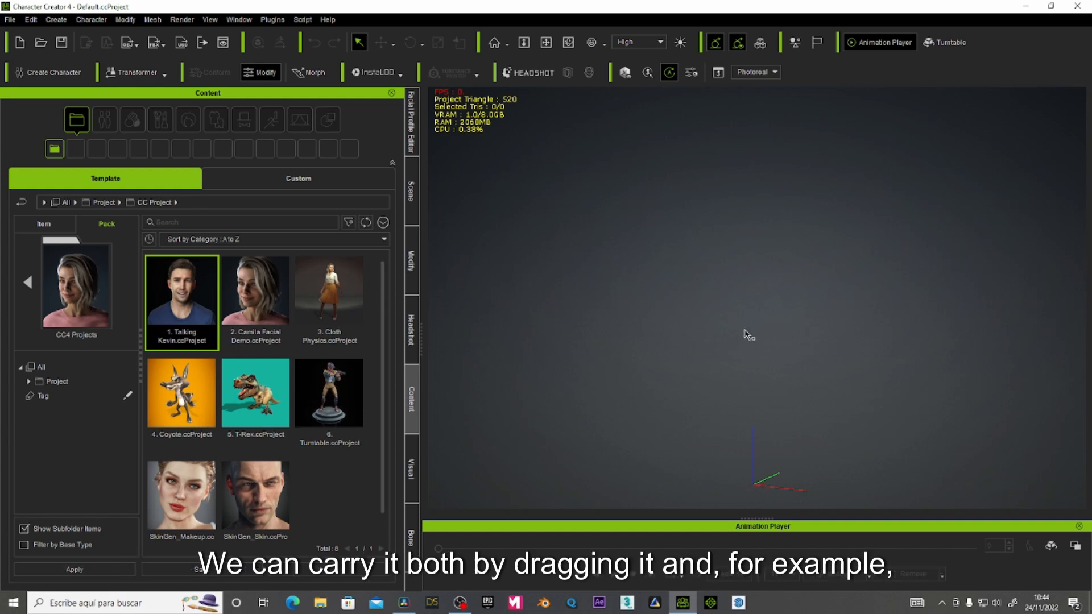
left_click_drag(547, 397, 177, 312)
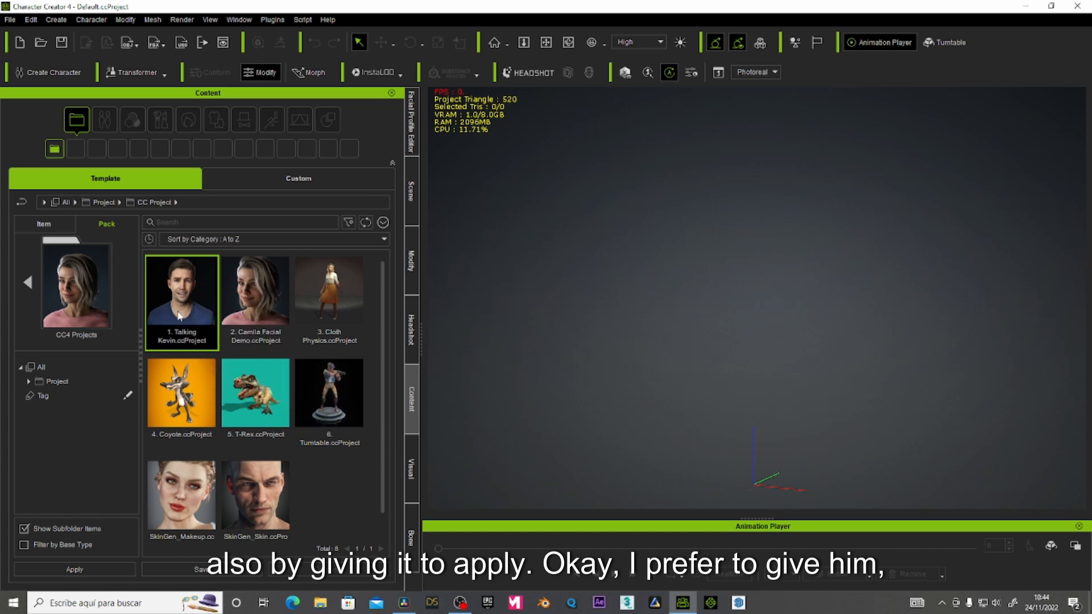
left_click(79, 572)
left_click(87, 567)
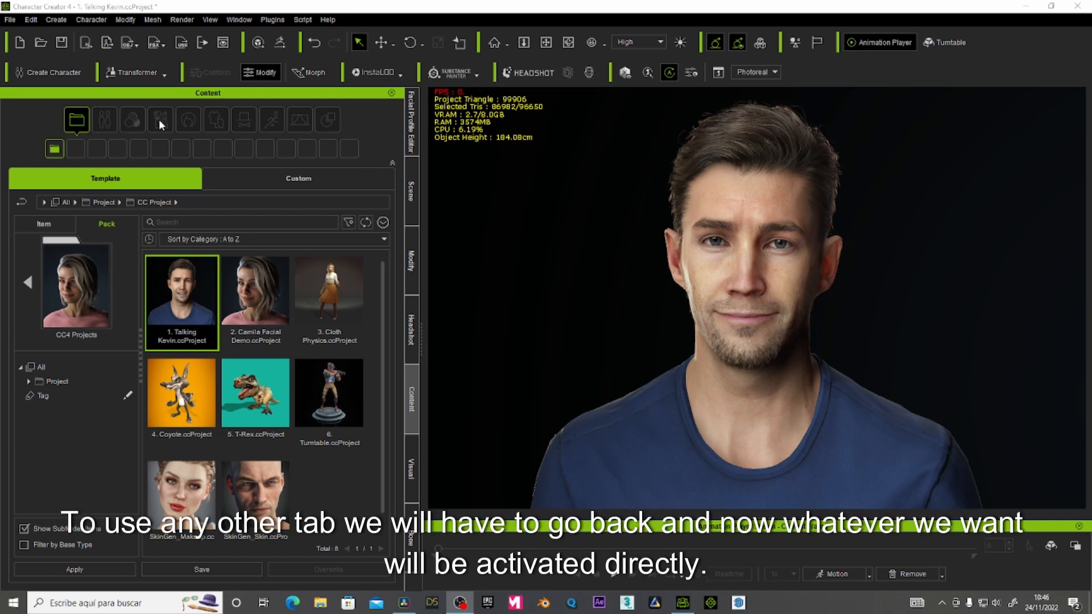
left_click(24, 281)
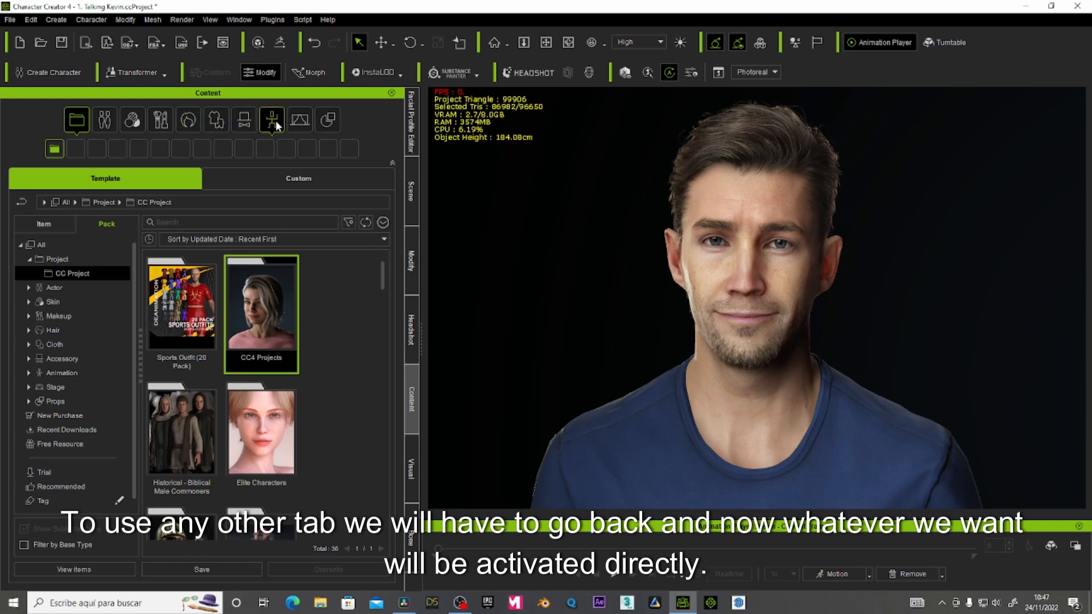
Step: Browse the Eye packs in the Actor category, open the Characters pack to view its eyes, and return to the pack list
left_click(107, 118)
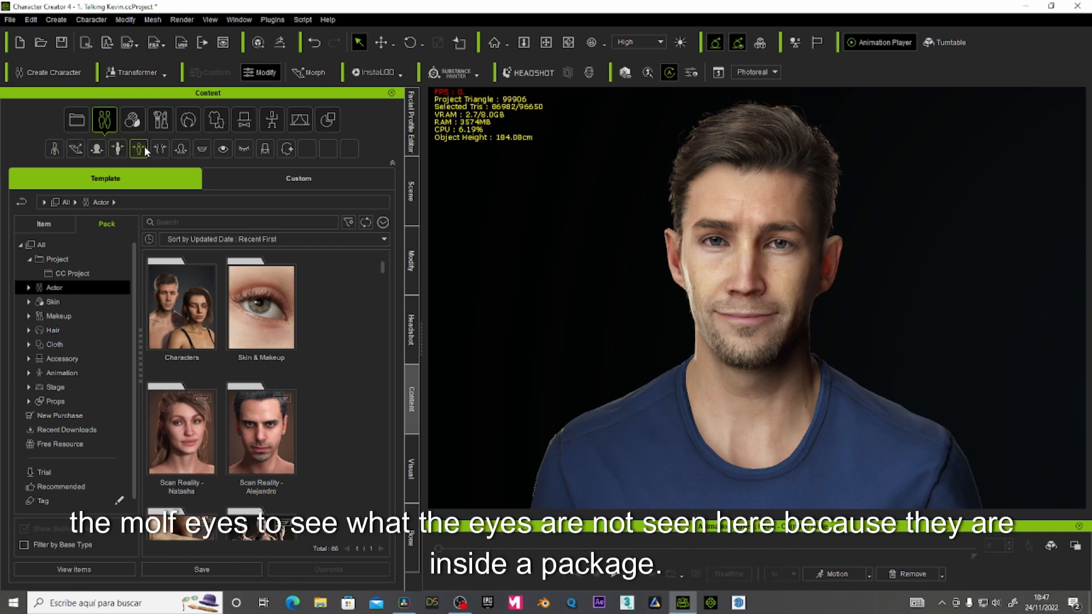
left_click(219, 149)
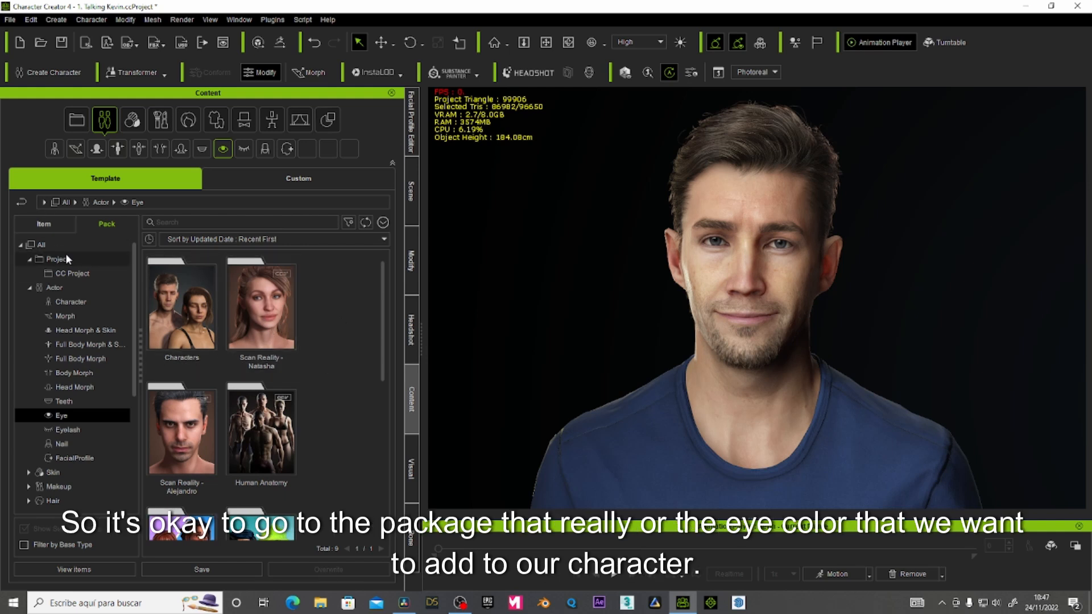
scroll(333, 377, "down", 2)
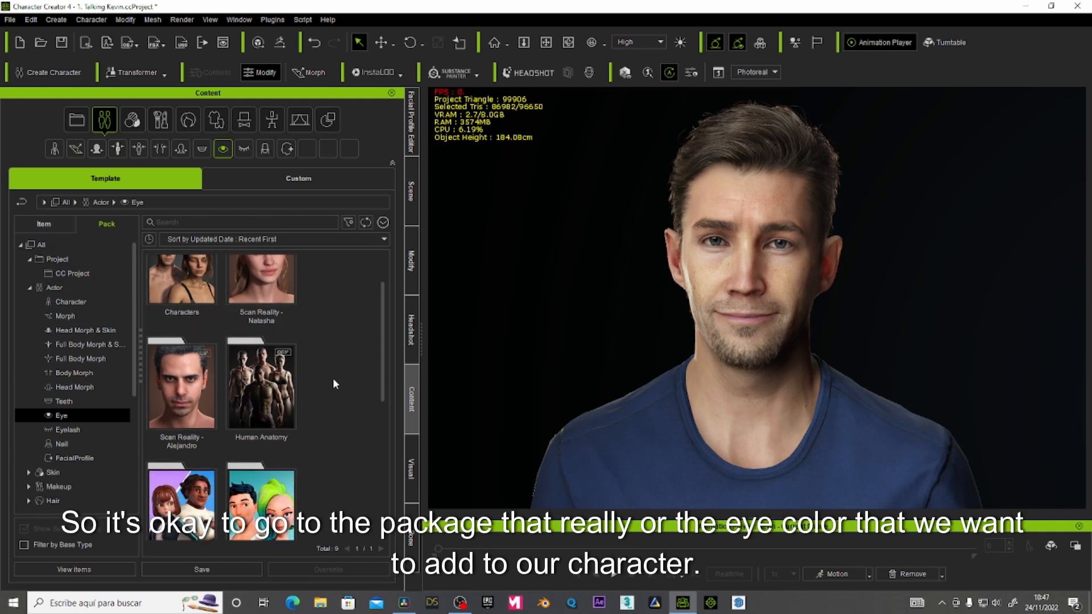
scroll(332, 377, "down", 2)
scroll(333, 378, "up", 4)
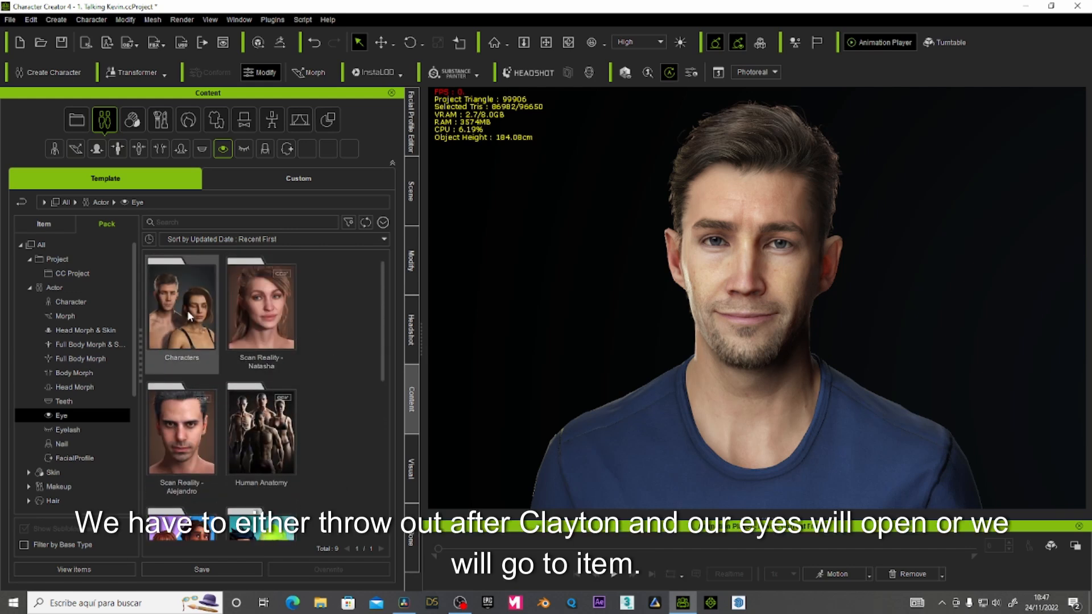
double_click(187, 312)
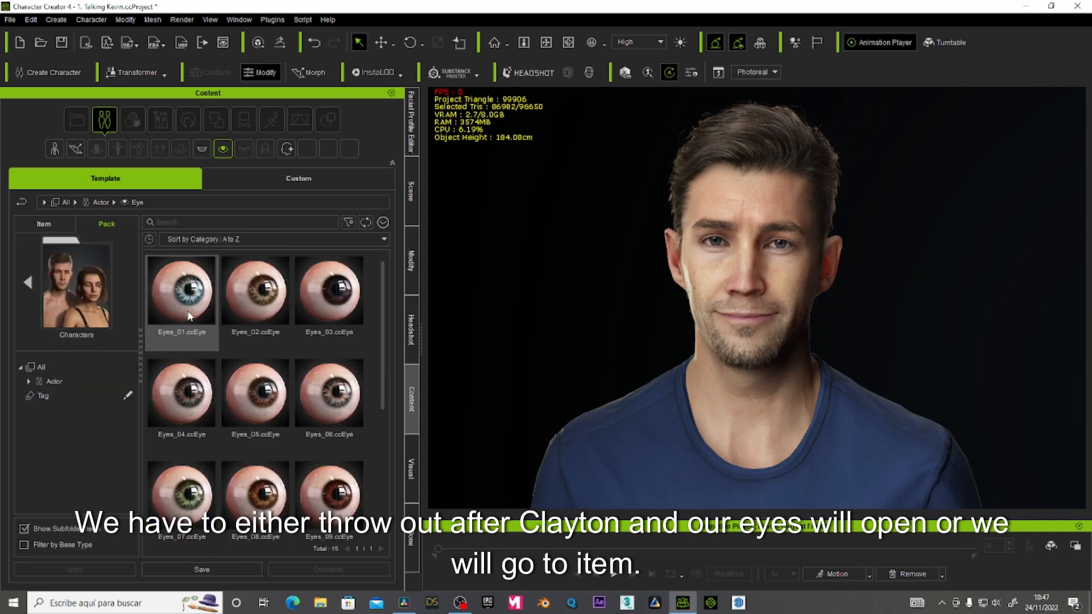
left_click(29, 284)
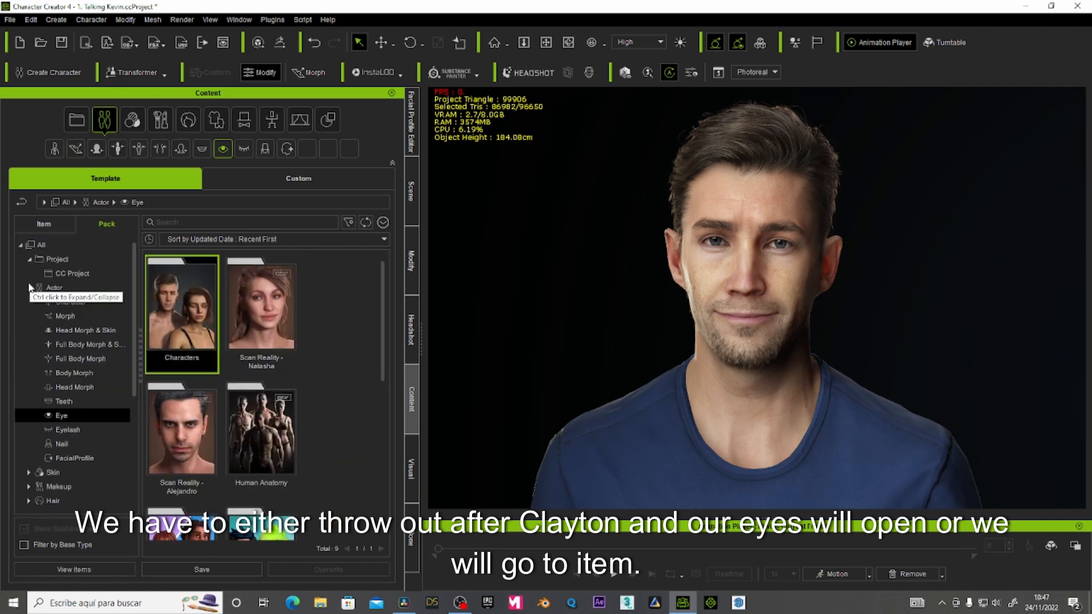
Step: Switch the template content to individual items and browse the Actor category's Teeth, Eyelash, Nail and FacialProfile items
left_click(50, 225)
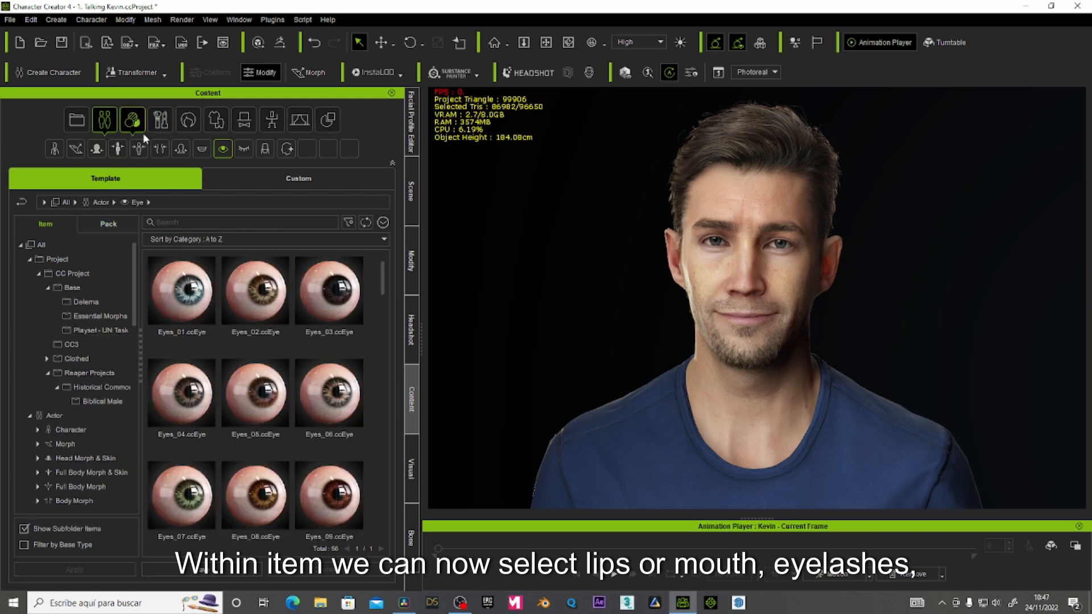
left_click(201, 150)
left_click(244, 150)
left_click(265, 149)
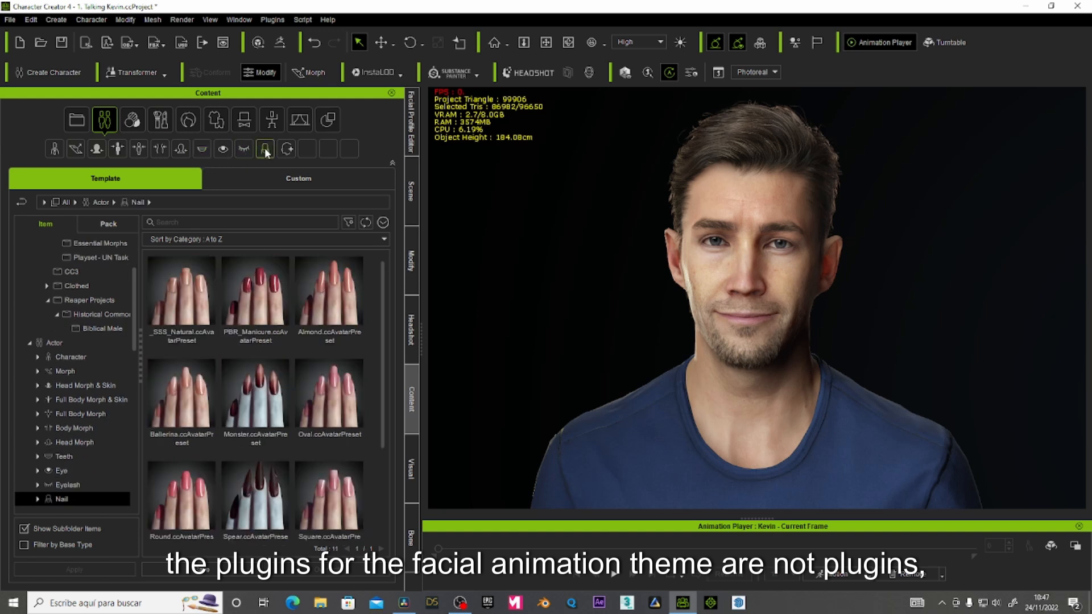
left_click(286, 149)
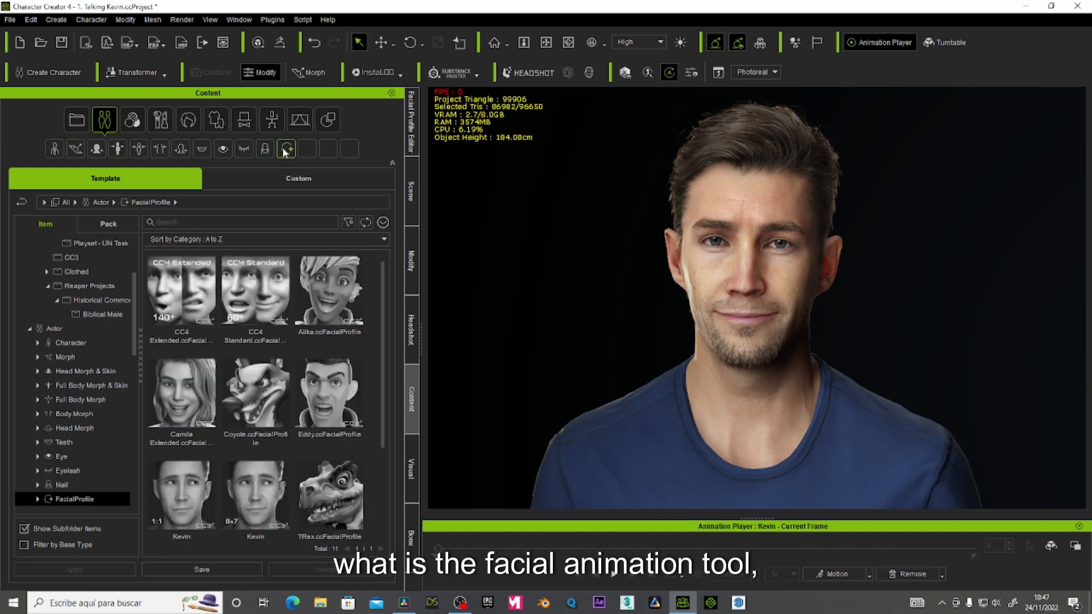
scroll(275, 392, "down", 3)
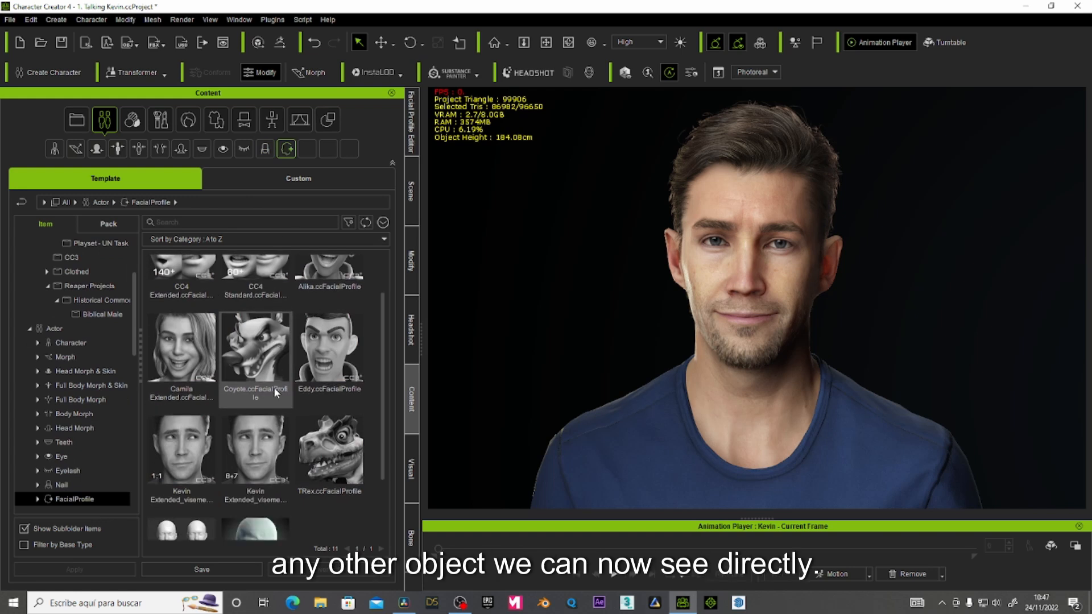
scroll(275, 392, "up", 3)
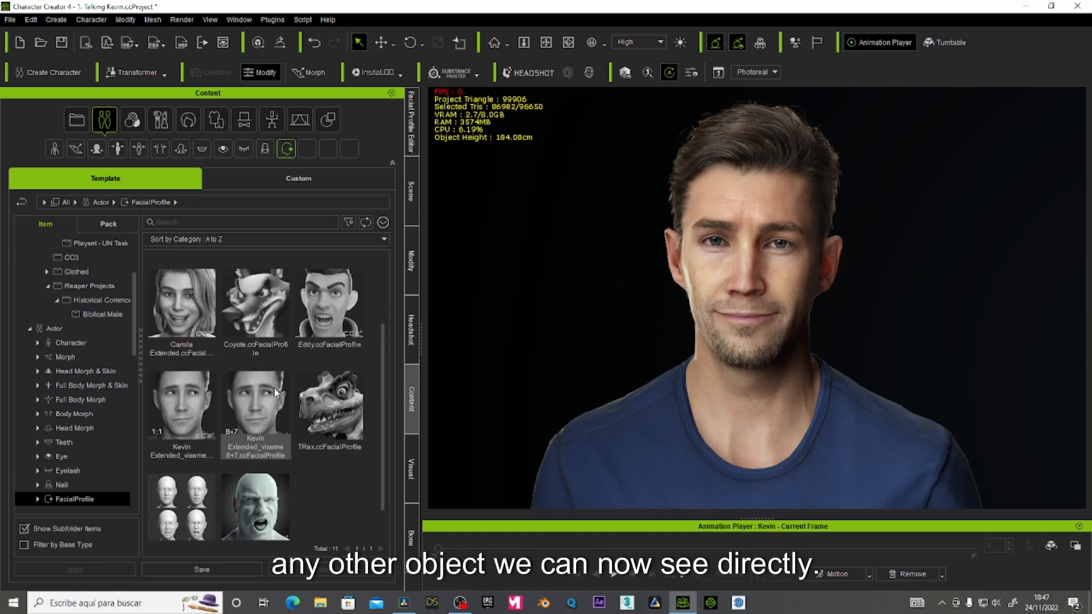
Step: Look through the Character items in the Actor category of the template content
left_click(55, 149)
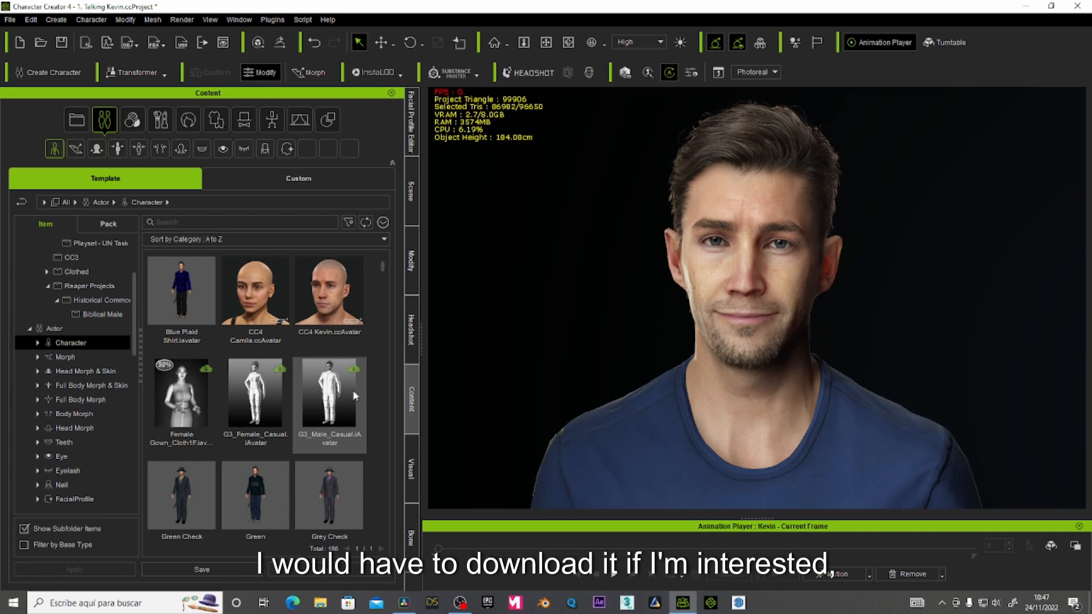
scroll(352, 390, "down", 10)
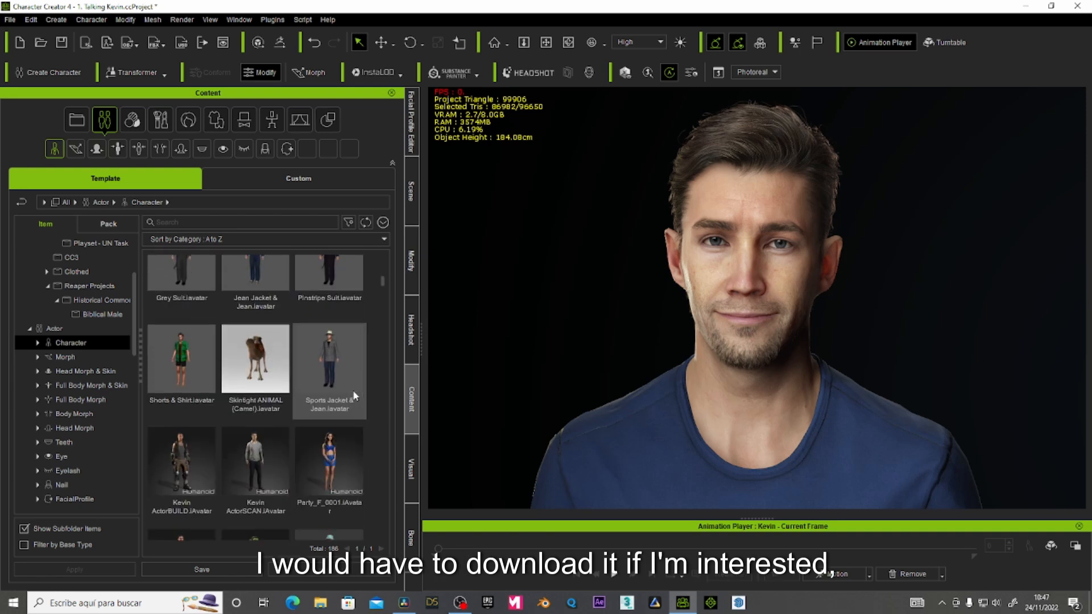
scroll(353, 392, "down", 3)
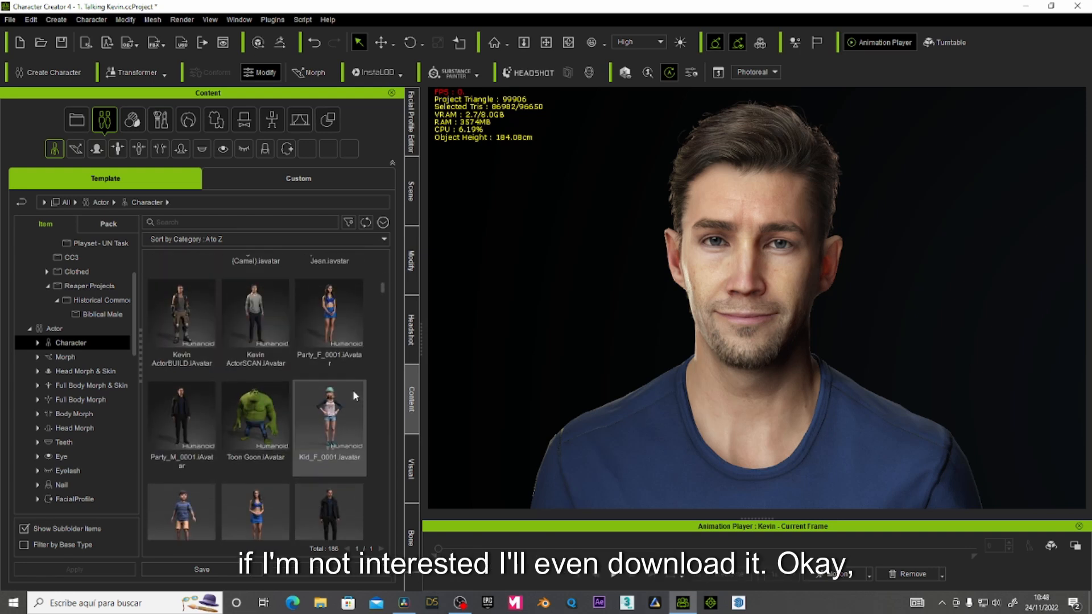
Step: Open the Skin category of the template content and look through its Nails presets
left_click(132, 120)
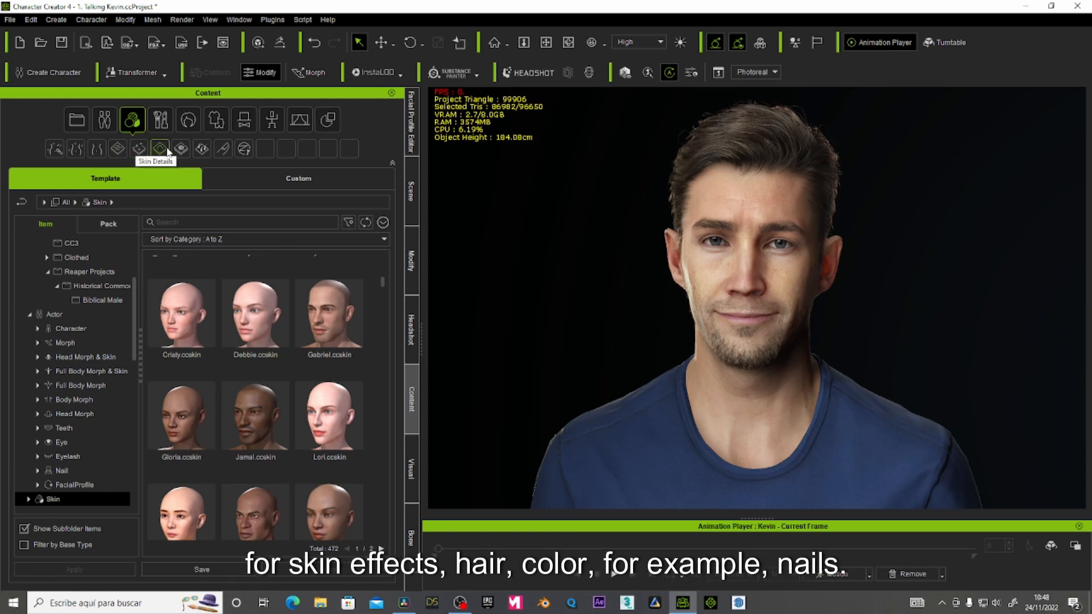
left_click(219, 148)
scroll(244, 376, "down", 3)
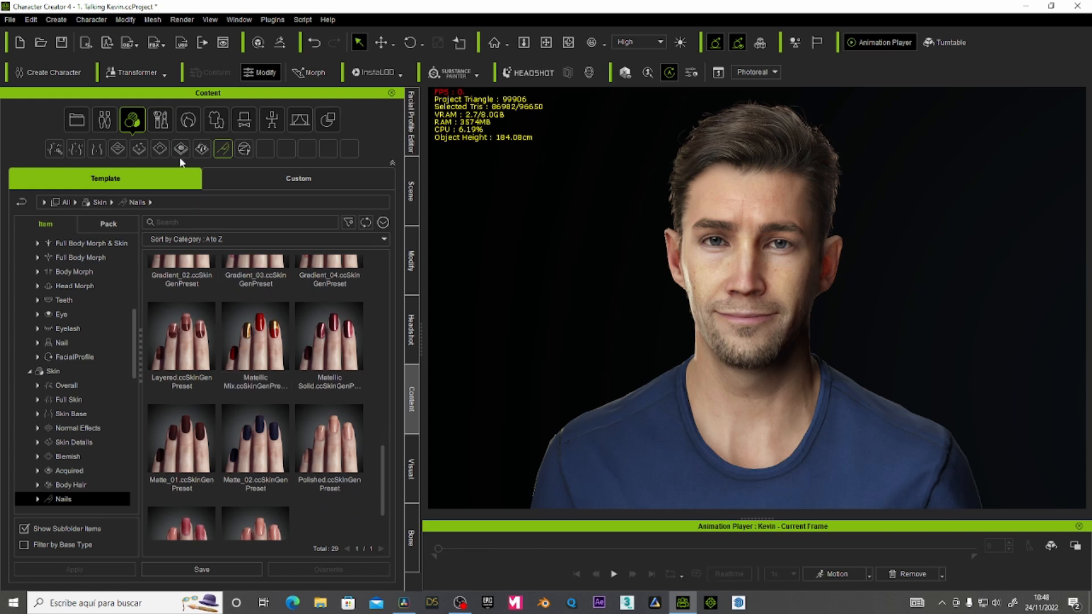
Step: Browse the Makeup category's Full Makeup, Foundation Makeup, Eye Makeup, Eyelash, Lip Makeup, Eyebrow and Miscellaneous presets
left_click(164, 121)
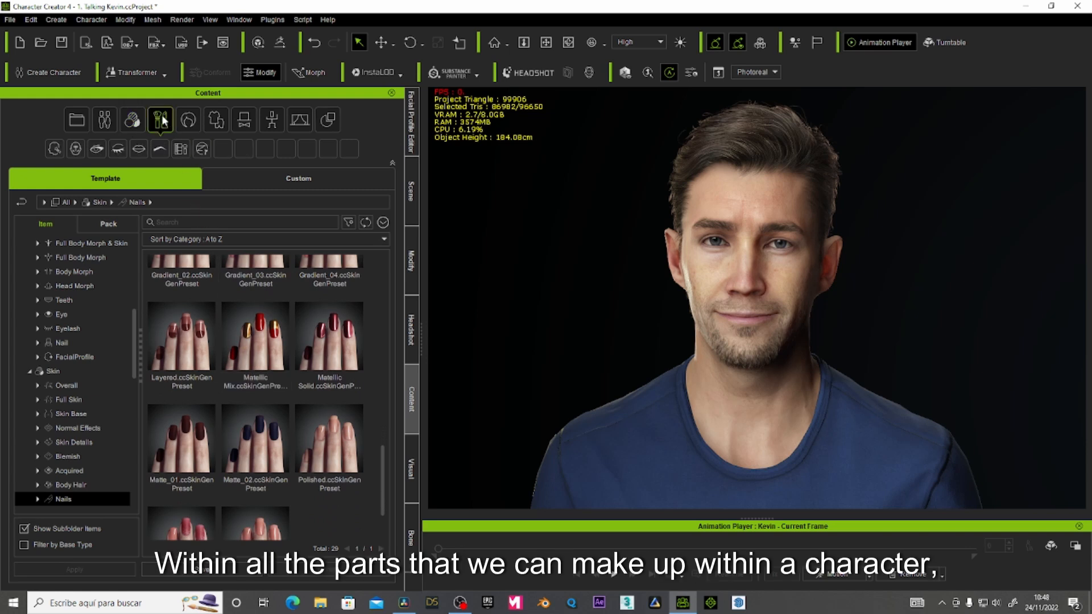
left_click(55, 151)
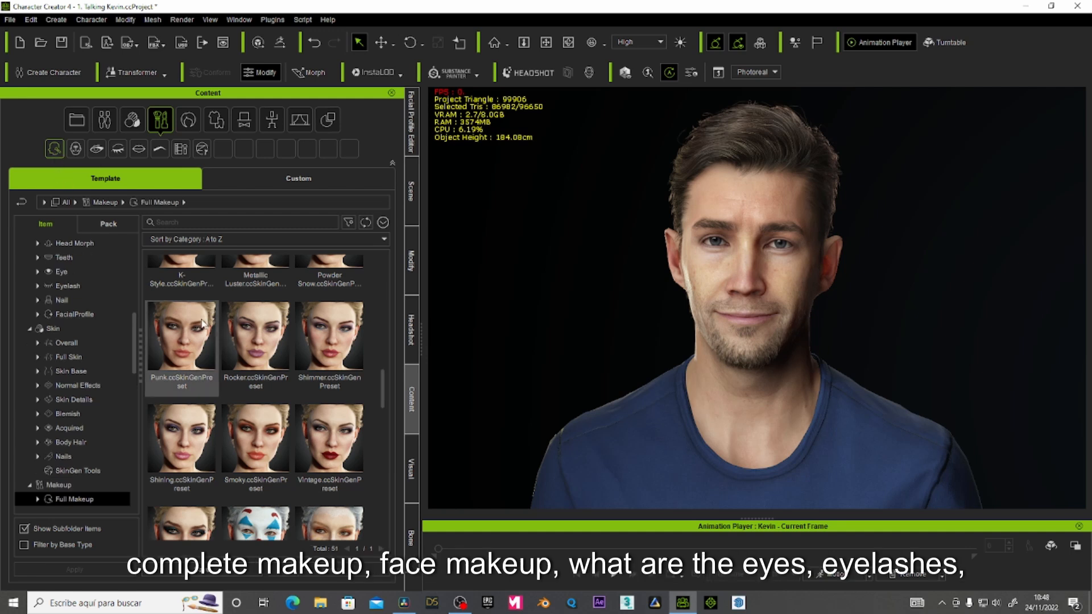
left_click(75, 149)
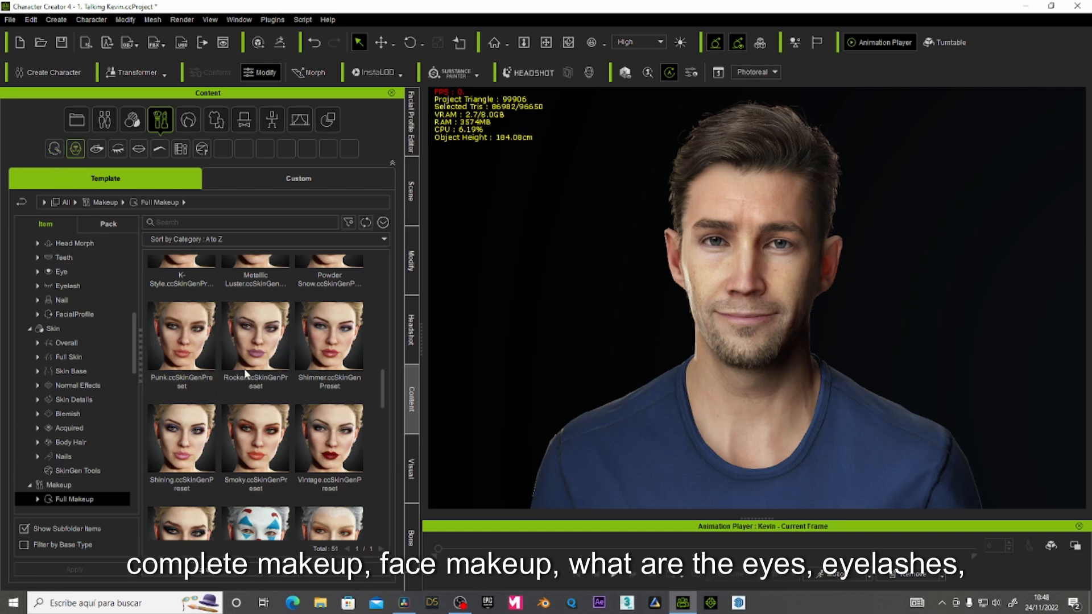
left_click(97, 151)
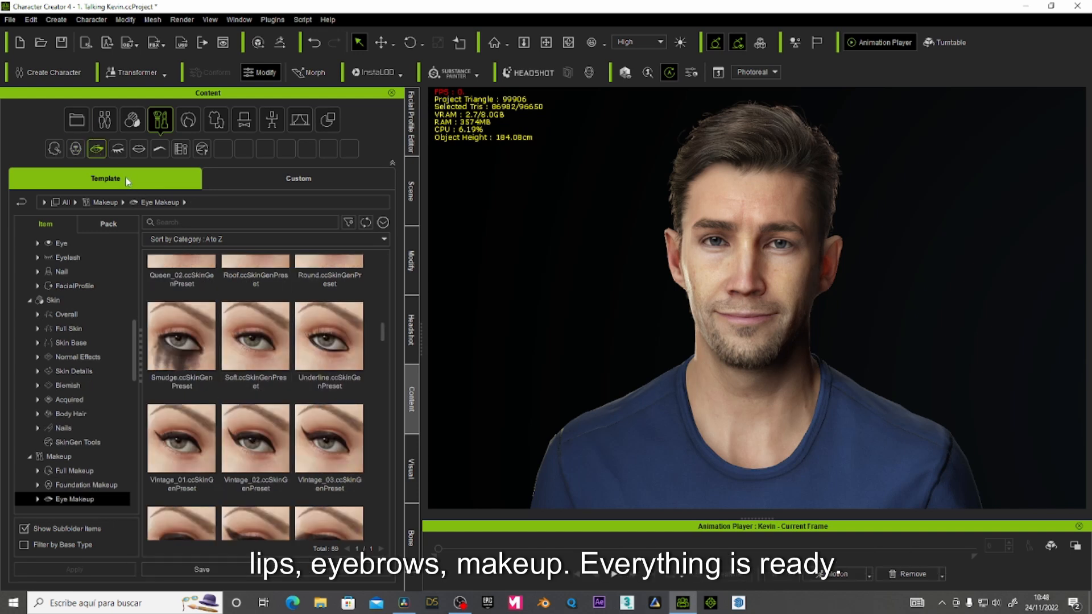
left_click(117, 148)
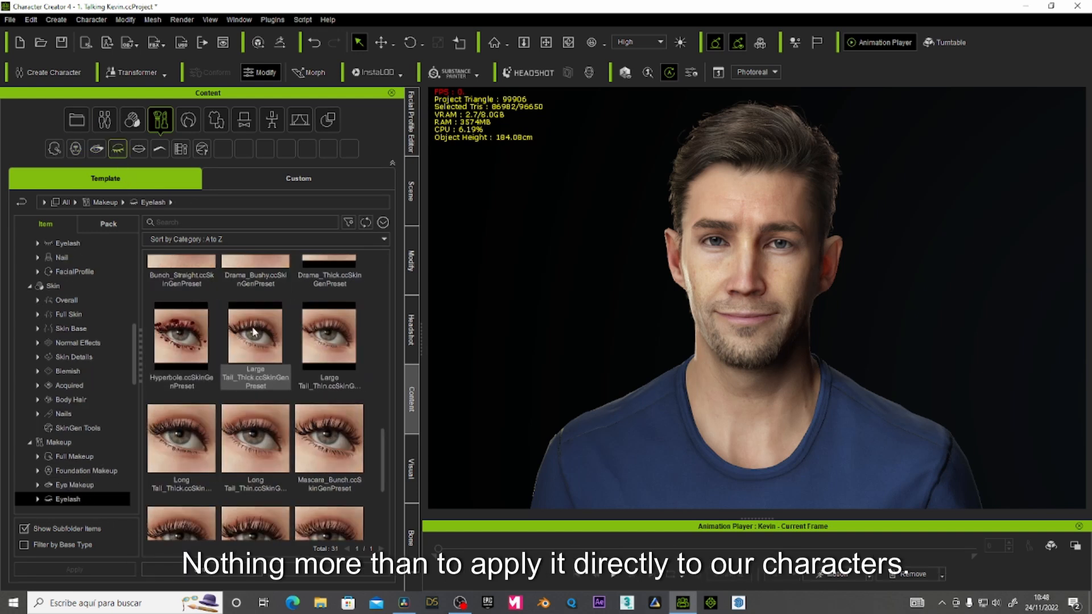
left_click(139, 149)
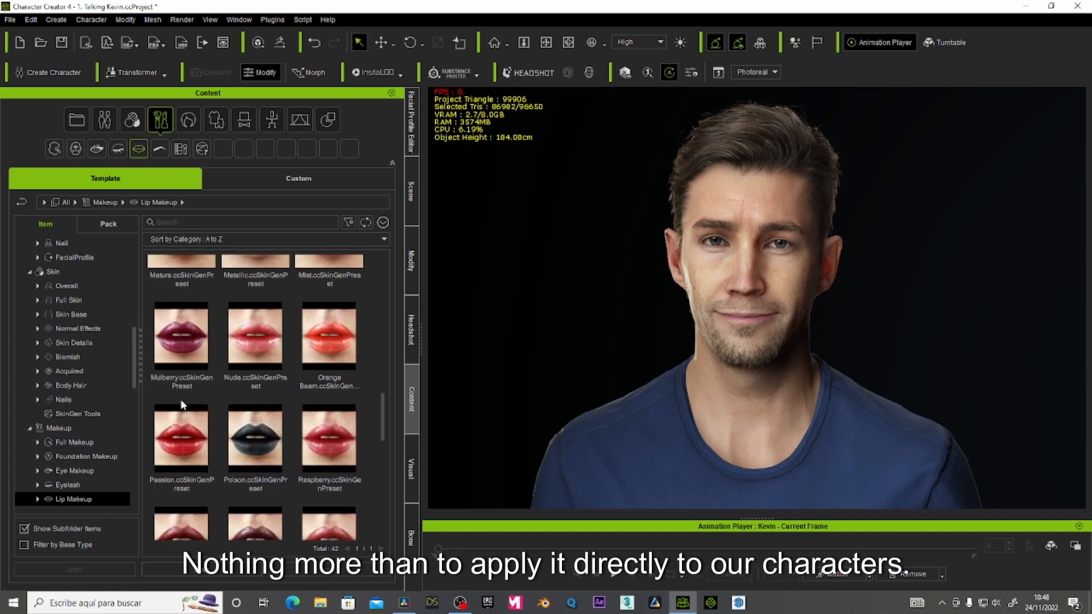
left_click(159, 150)
left_click(180, 150)
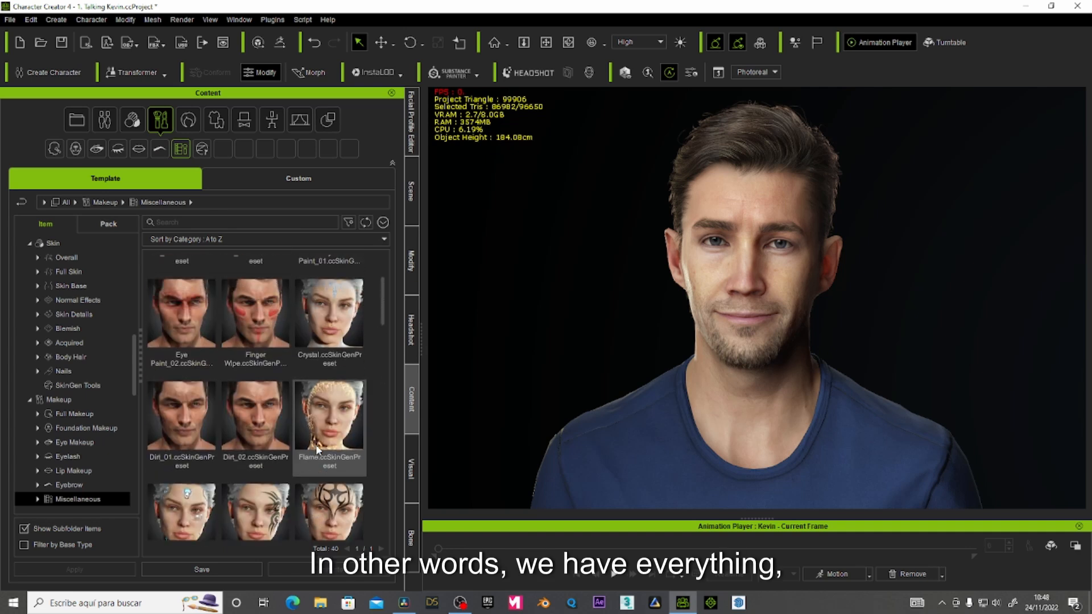
Step: Apply the Ducktail beard from the Hair category of the template content to the character in the scene
left_click(196, 118)
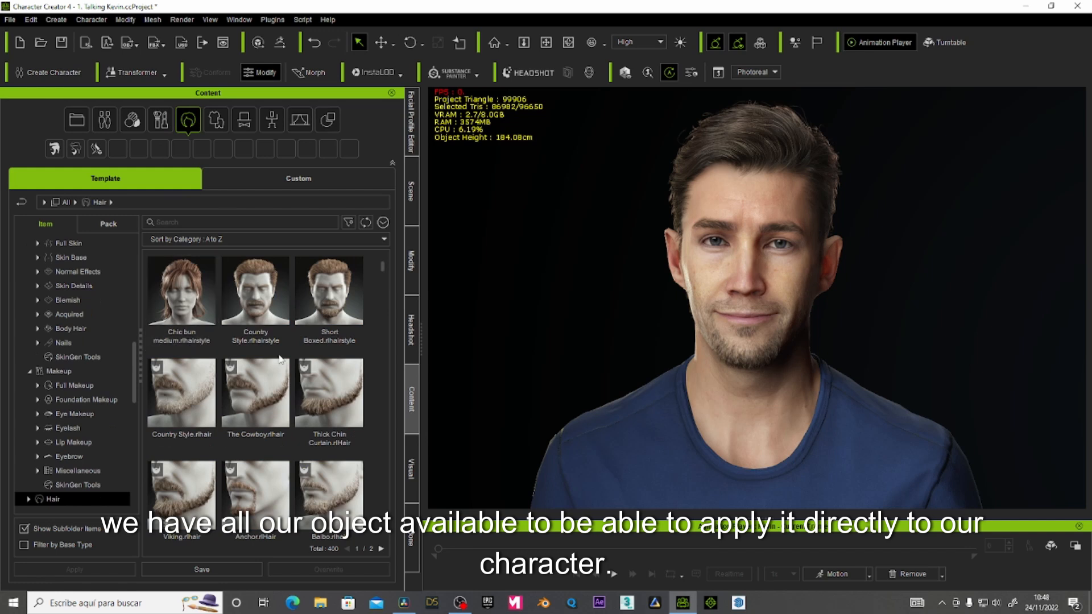
scroll(280, 359, "down", 1)
scroll(281, 359, "down", 4)
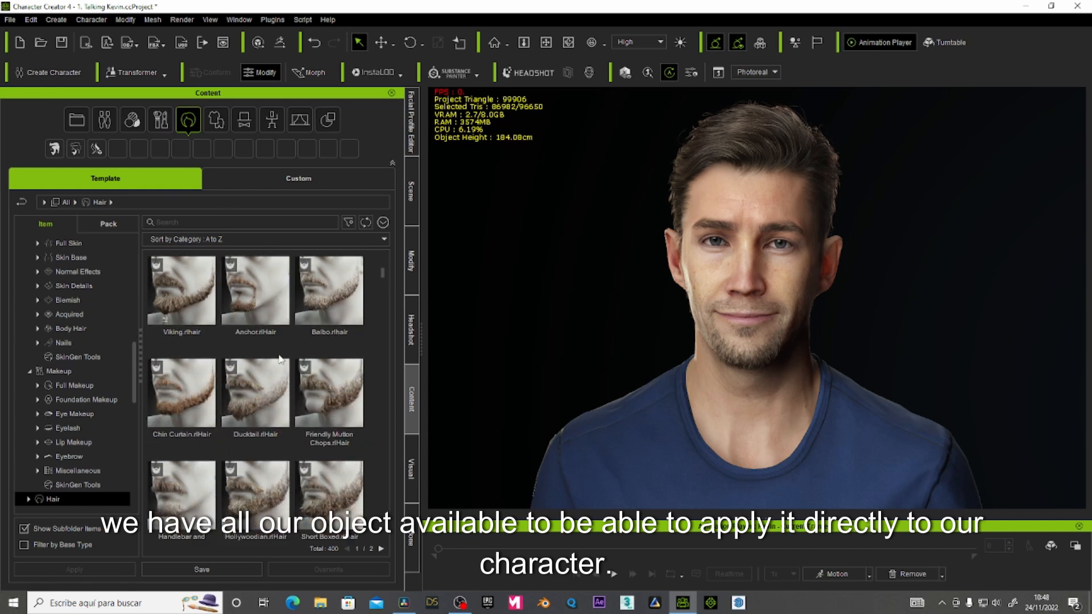
scroll(296, 360, "down", 3)
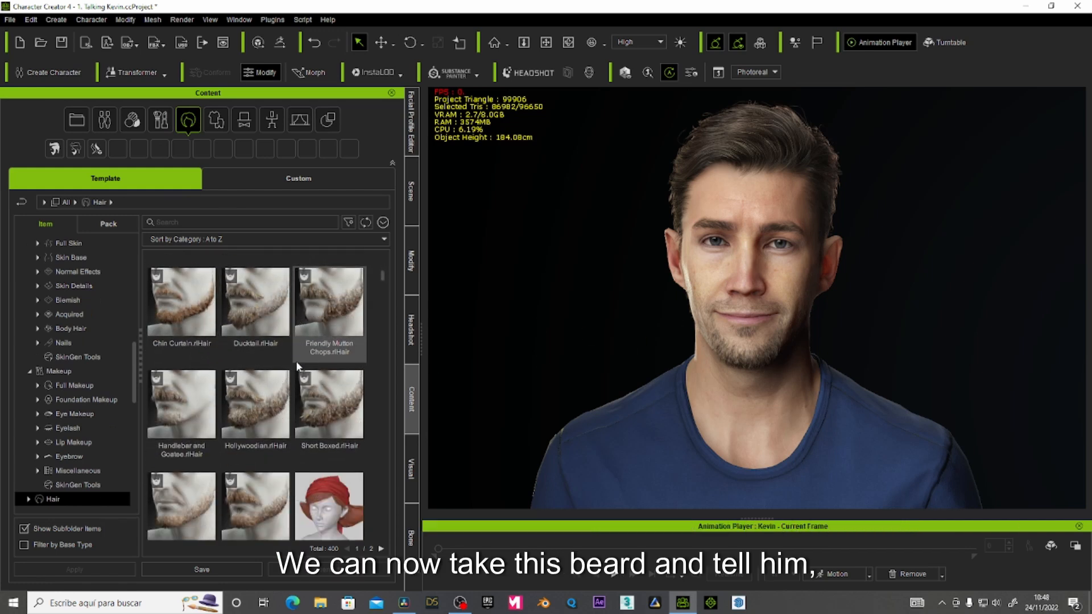
scroll(295, 361, "down", 2)
scroll(296, 360, "up", 4)
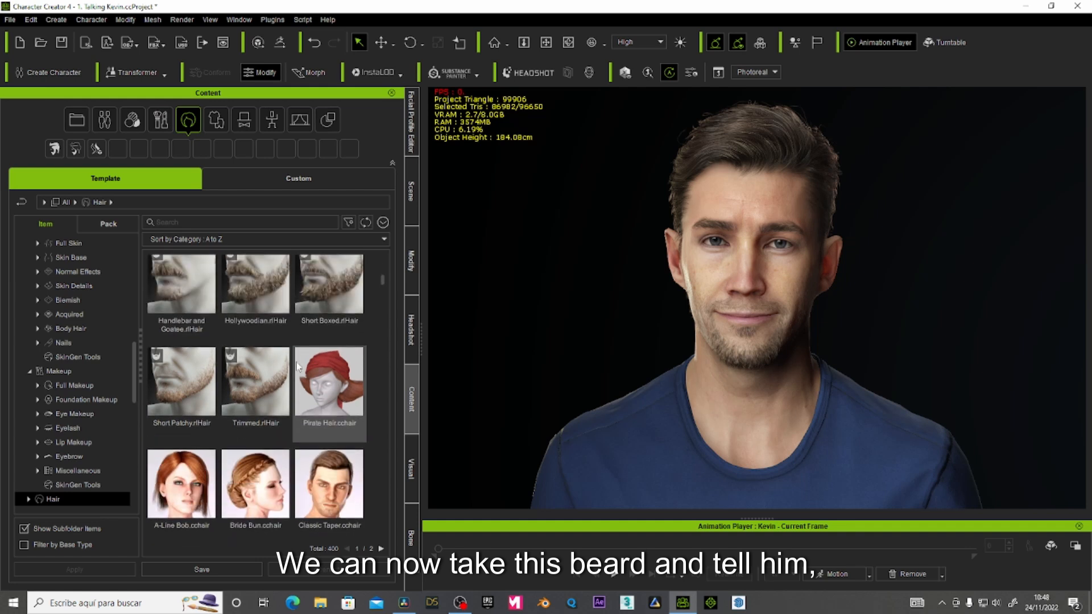
scroll(313, 406, "up", 2)
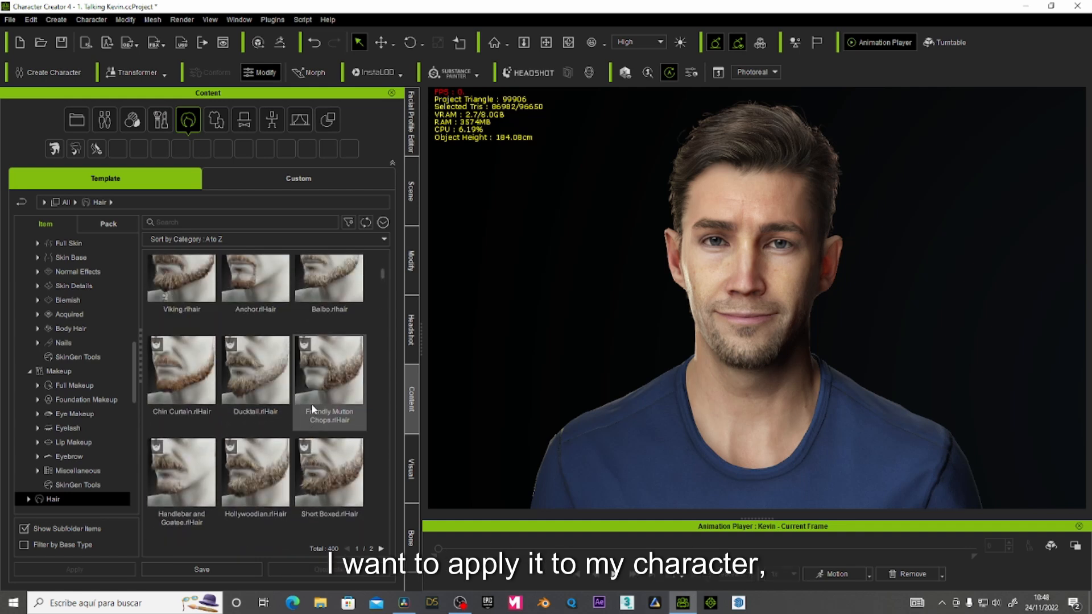
left_click(257, 393)
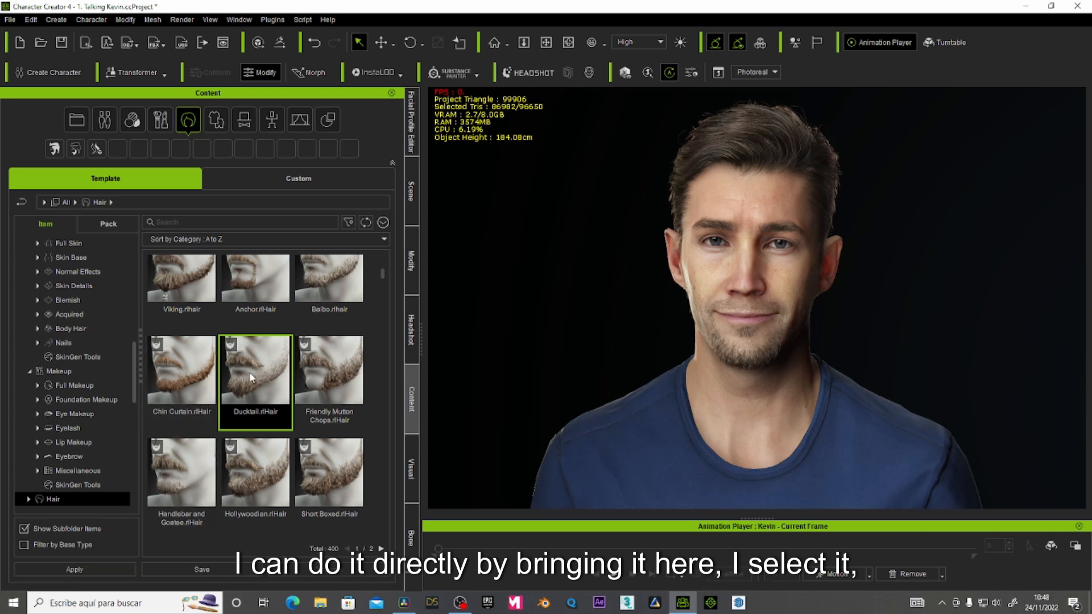
left_click_drag(342, 417, 753, 332)
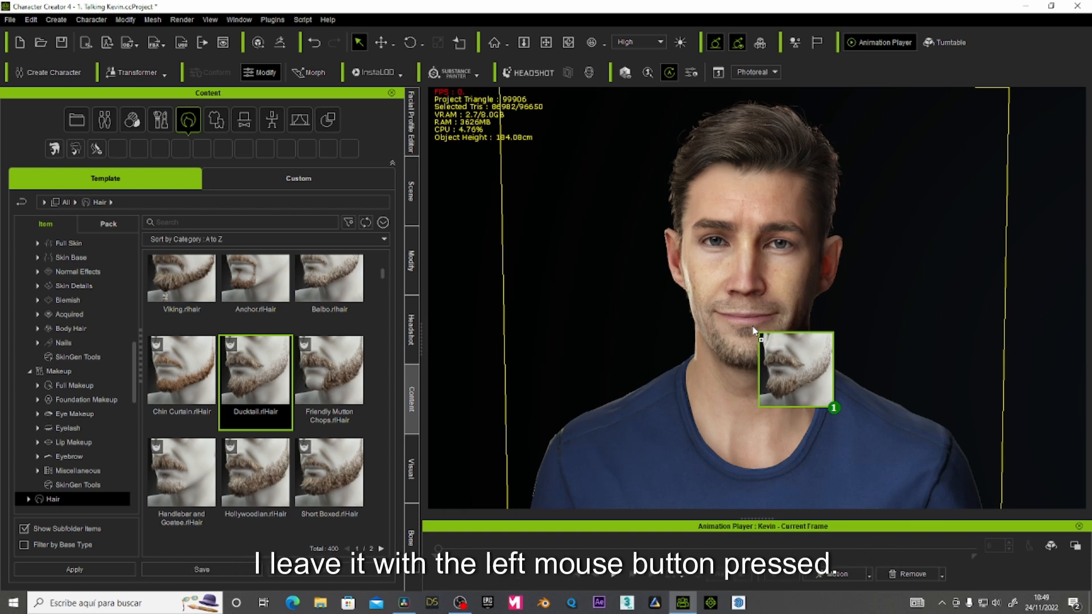
left_click_drag(754, 331, 755, 332)
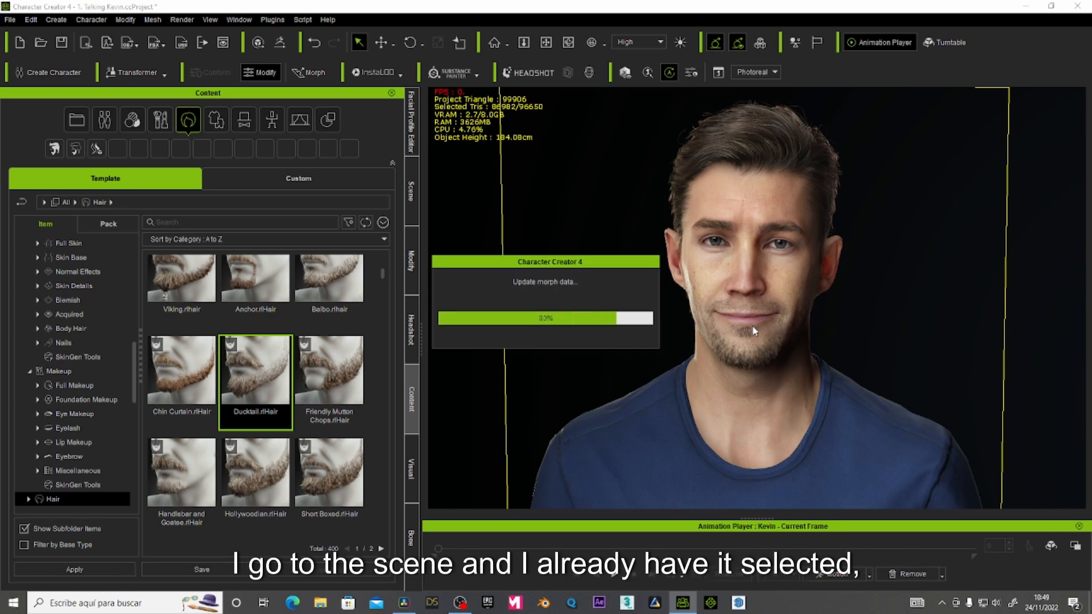
Step: Review the character's parts in the scene list with nothing selected, and browse the Cloth items of the template content
left_click(410, 200)
left_click(105, 462)
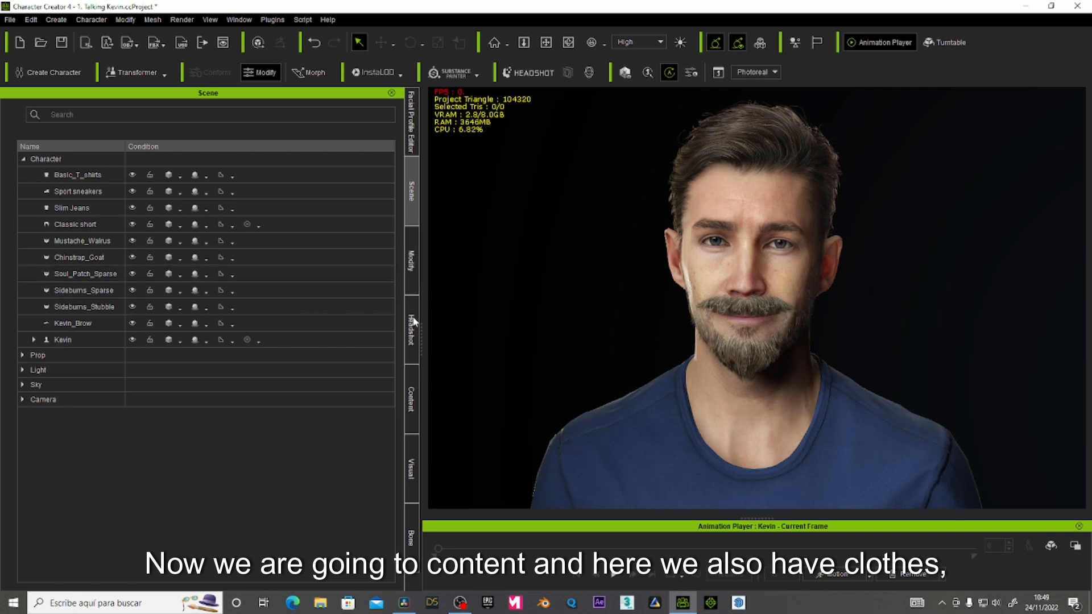
left_click(415, 389)
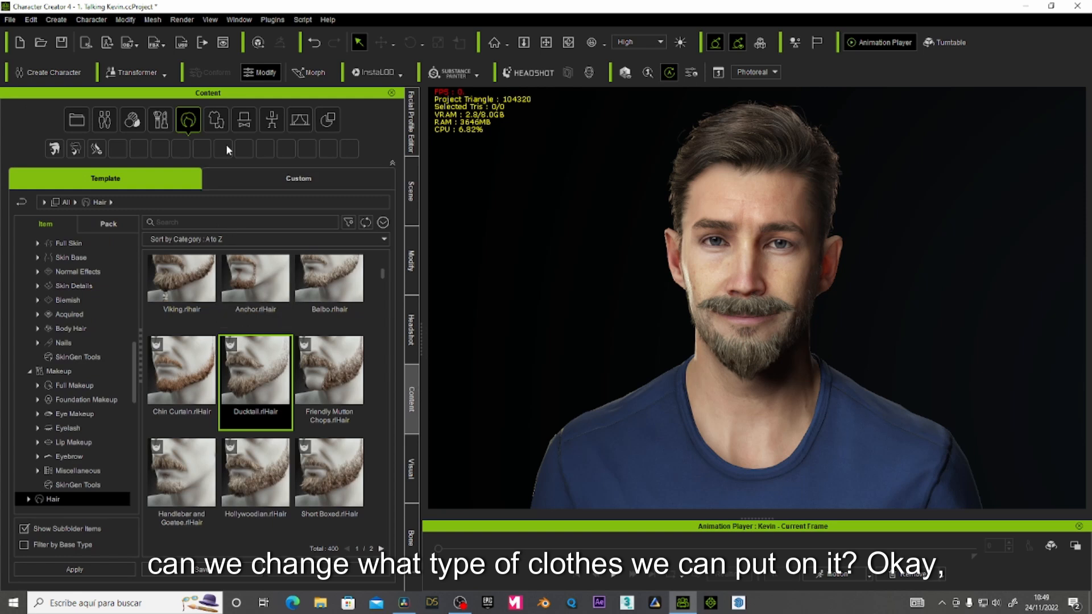
left_click(222, 122)
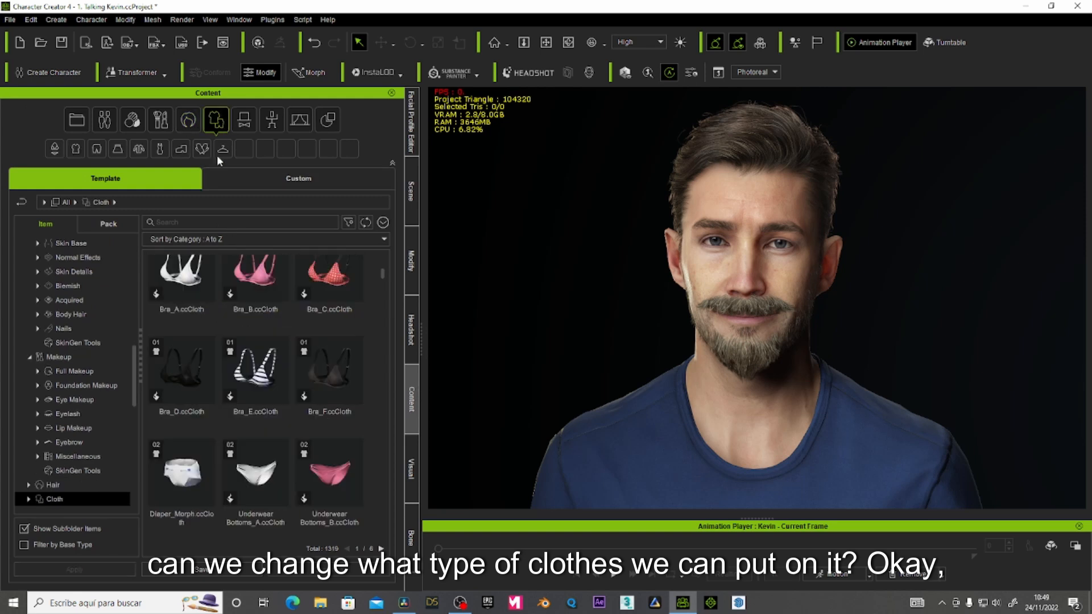
scroll(250, 384, "down", 5)
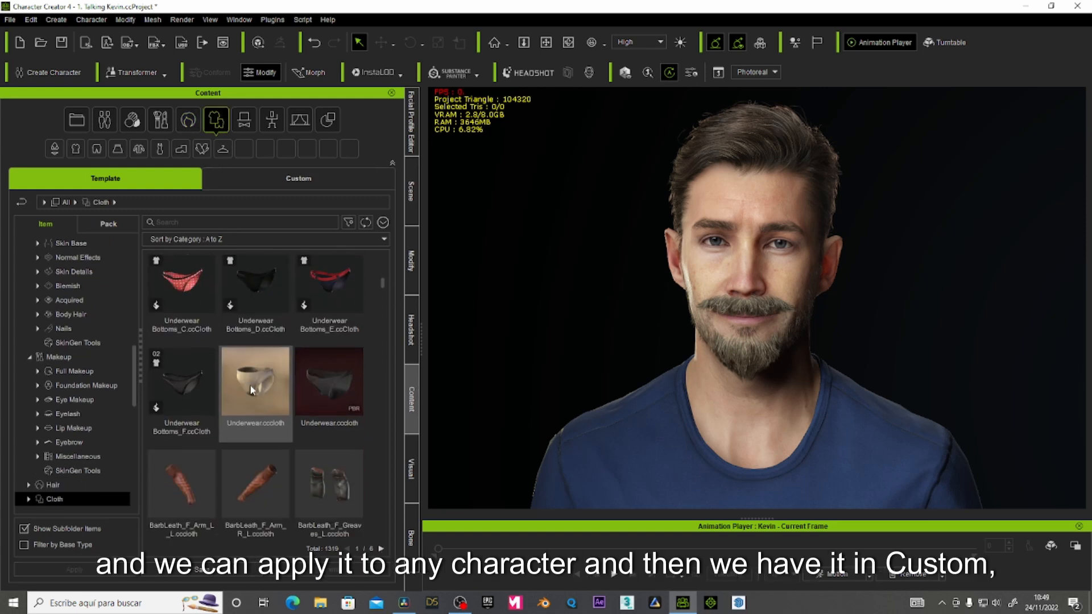
Step: Continue through the template content's Cloth items past the BarbLeath and Warrior pieces, and view the Accessory category
scroll(252, 389, "down", 4)
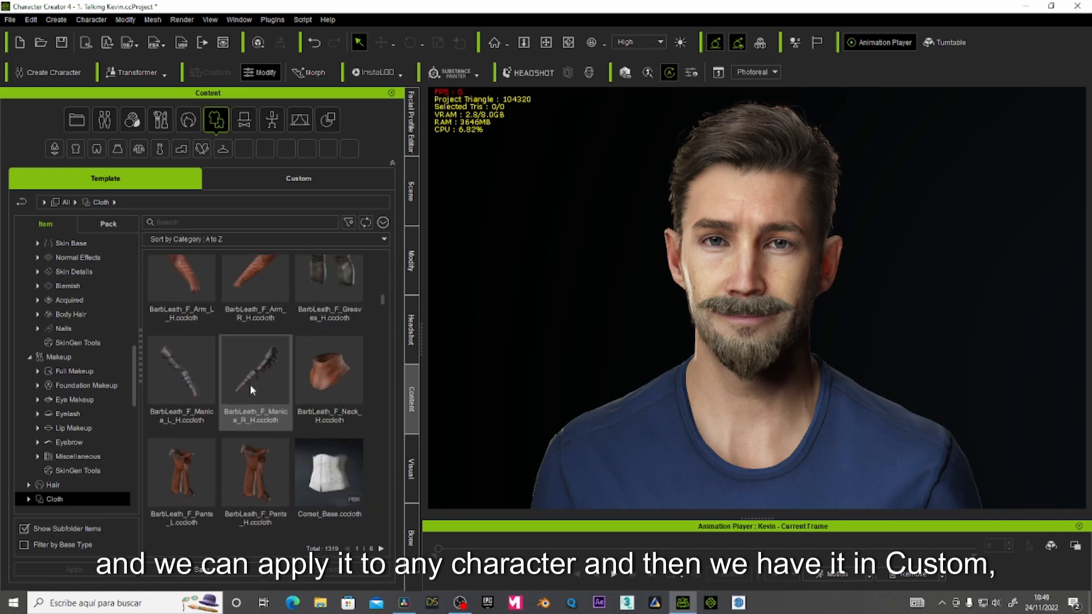
scroll(250, 384, "down", 5)
scroll(250, 384, "down", 4)
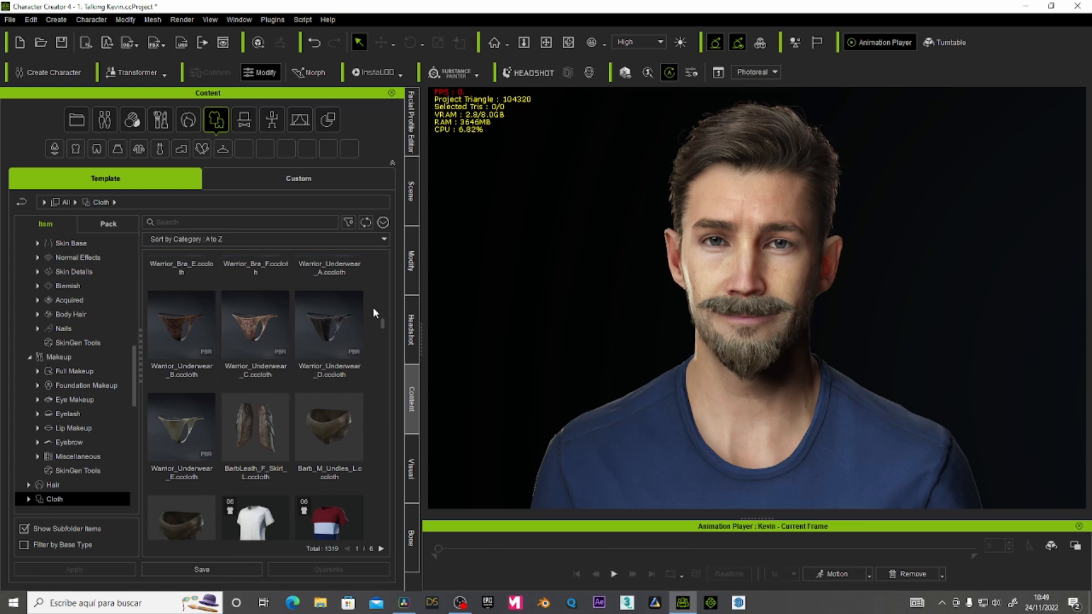
left_click(248, 120)
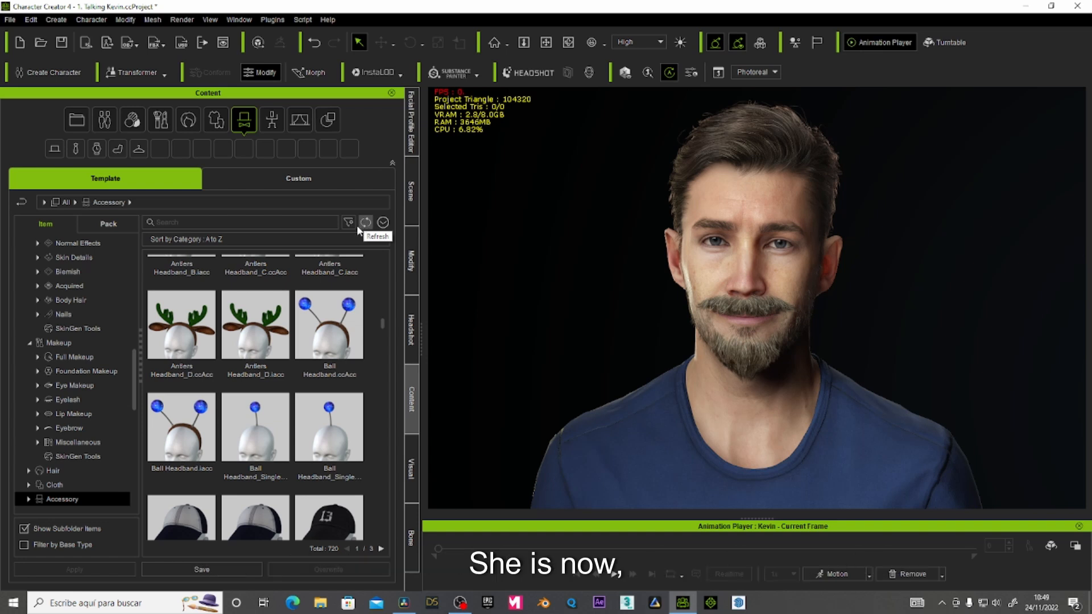
Step: Switch to the custom content and look through its Project, Actor, Skin and Makeup categories
left_click(297, 179)
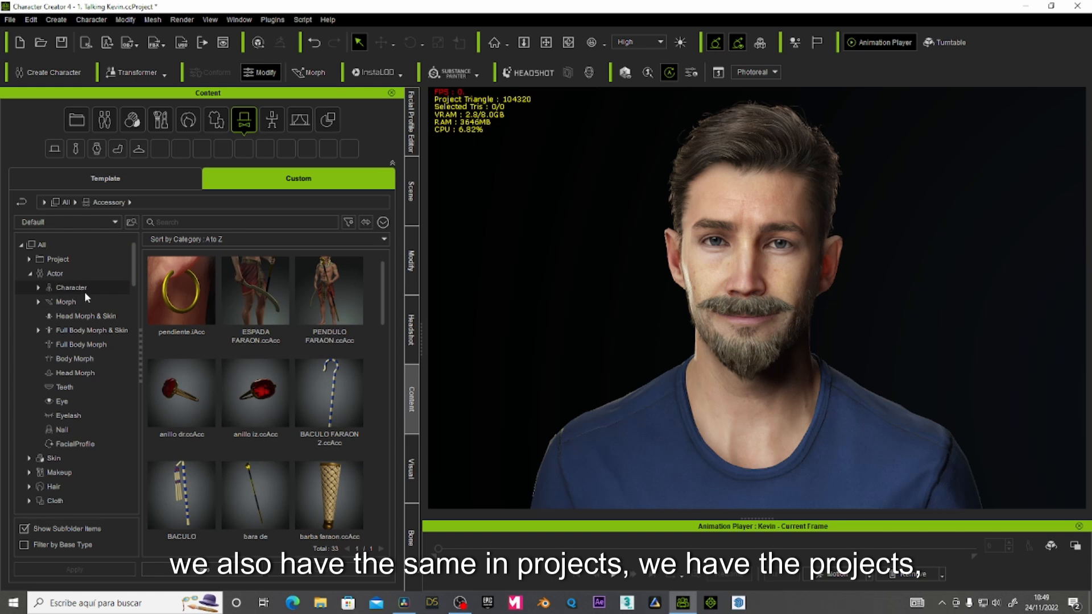
left_click(69, 122)
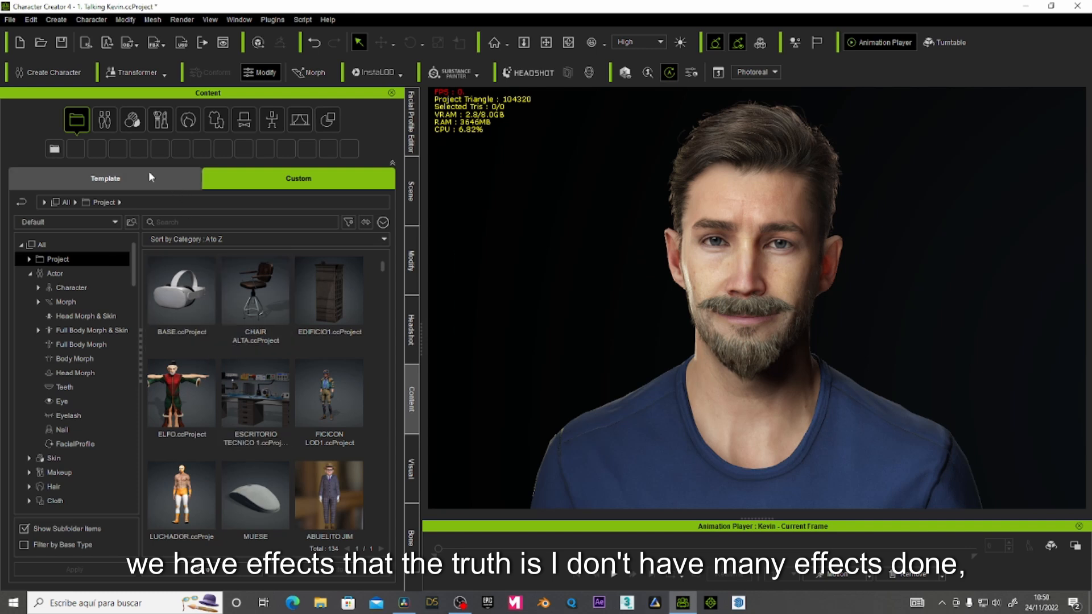
left_click(104, 122)
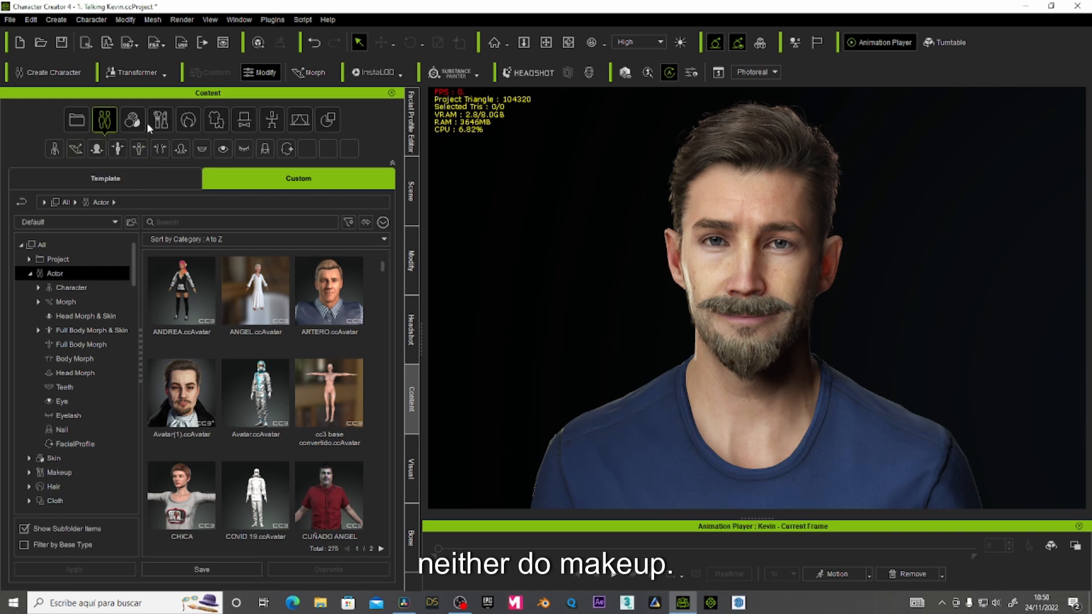
left_click(132, 121)
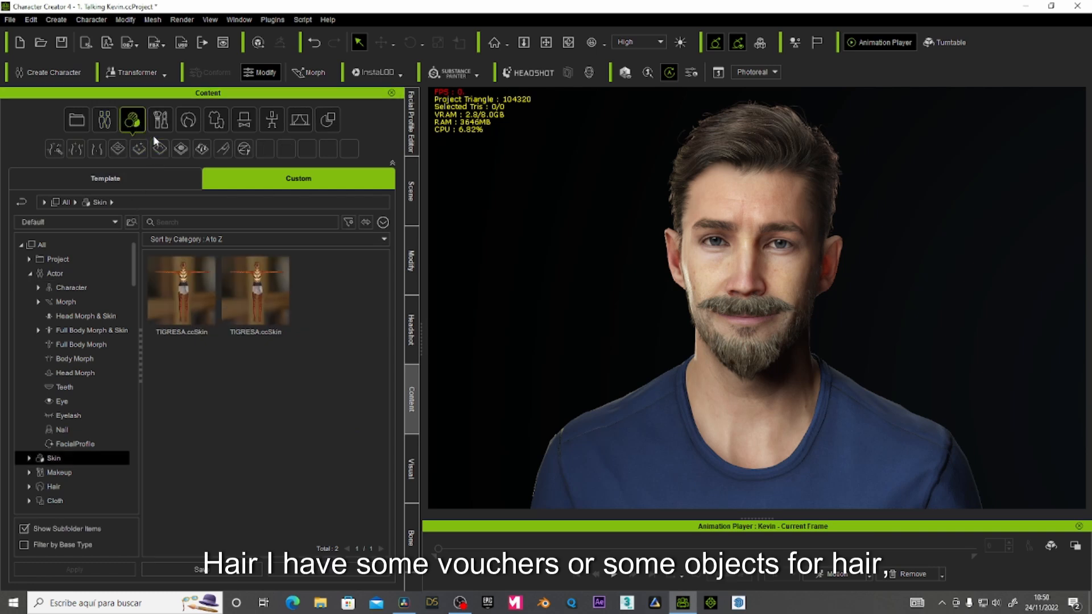
left_click(161, 120)
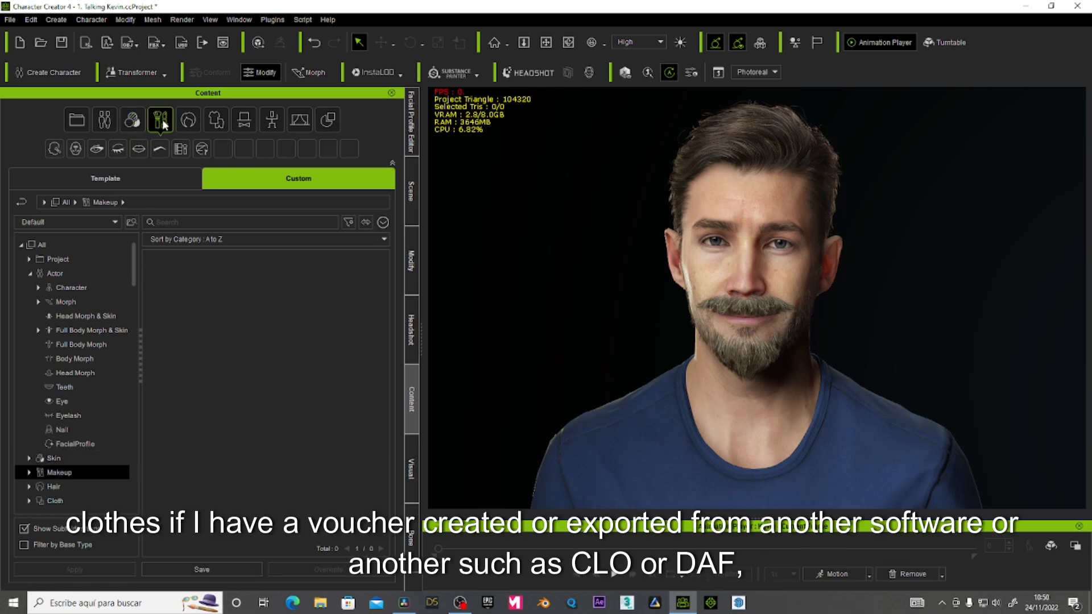
Step: Browse the Hair items saved in the custom content
left_click(187, 119)
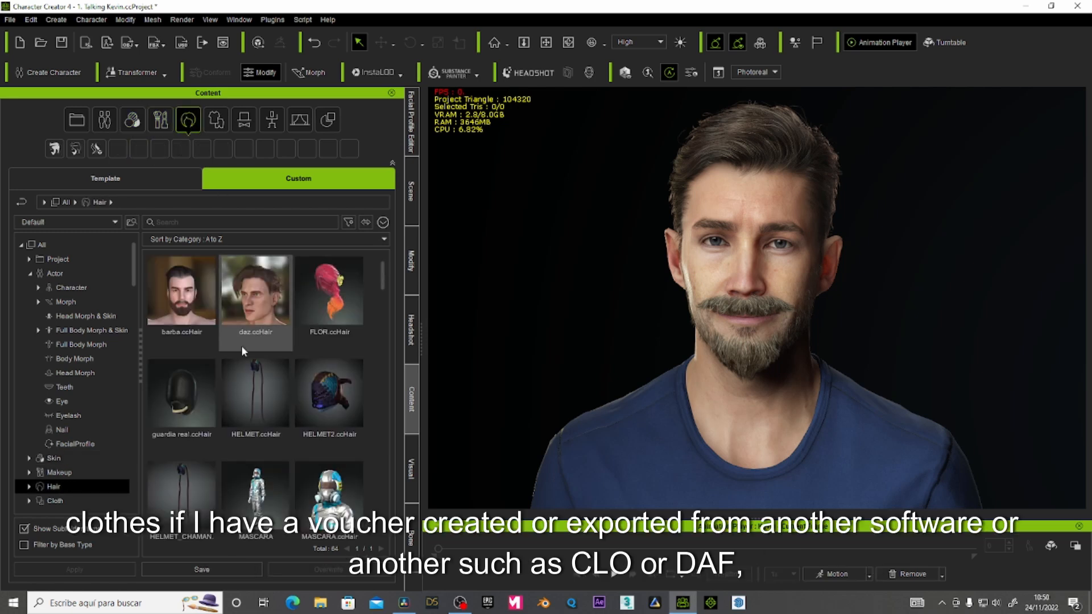
scroll(245, 376, "down", 5)
scroll(245, 376, "down", 2)
Step: Open the custom content's Cloth category and browse its outfits, accessories, trousers and shirts
left_click(216, 118)
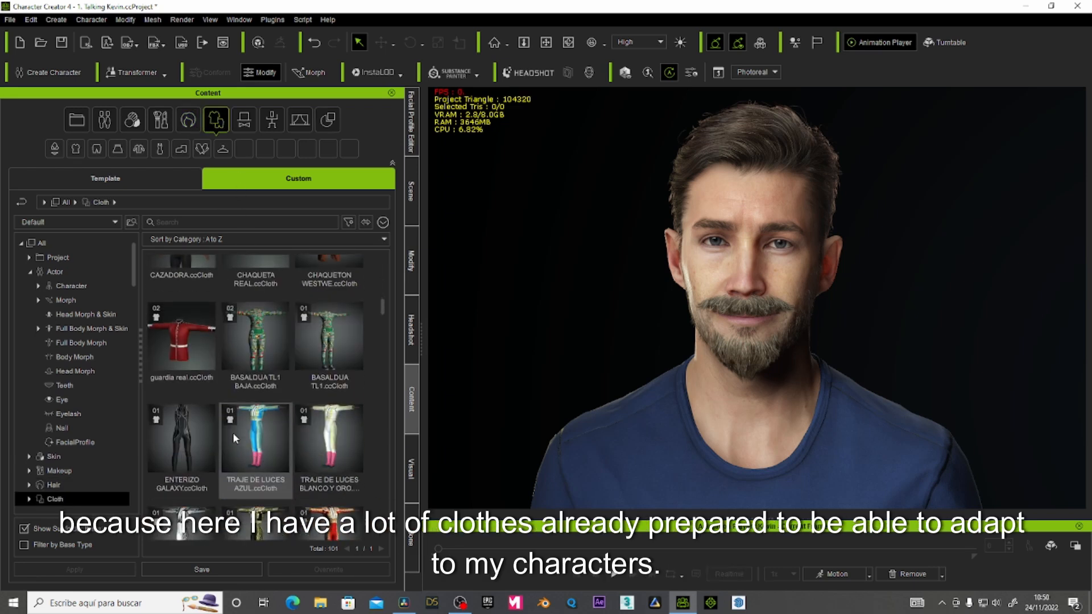
scroll(233, 432, "down", 10)
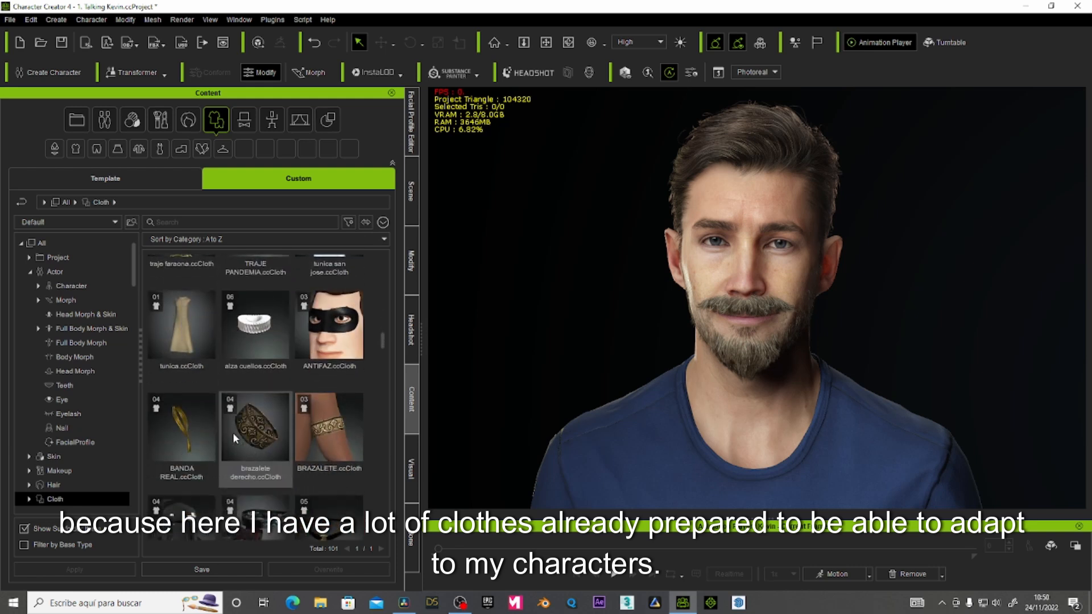
scroll(233, 432, "down", 8)
scroll(233, 432, "down", 8)
scroll(233, 432, "down", 8)
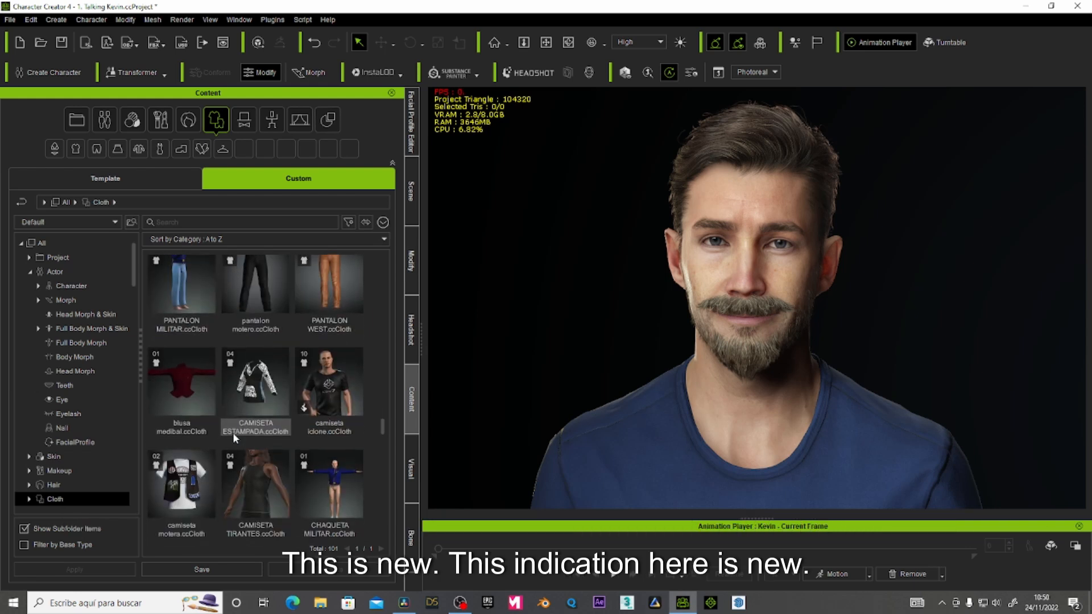
Step: Examine the number and clothing badges on the custom Cloth thumbnails, from the turban and bracelets to the full outfits
scroll(233, 432, "up", 5)
scroll(233, 433, "up", 3)
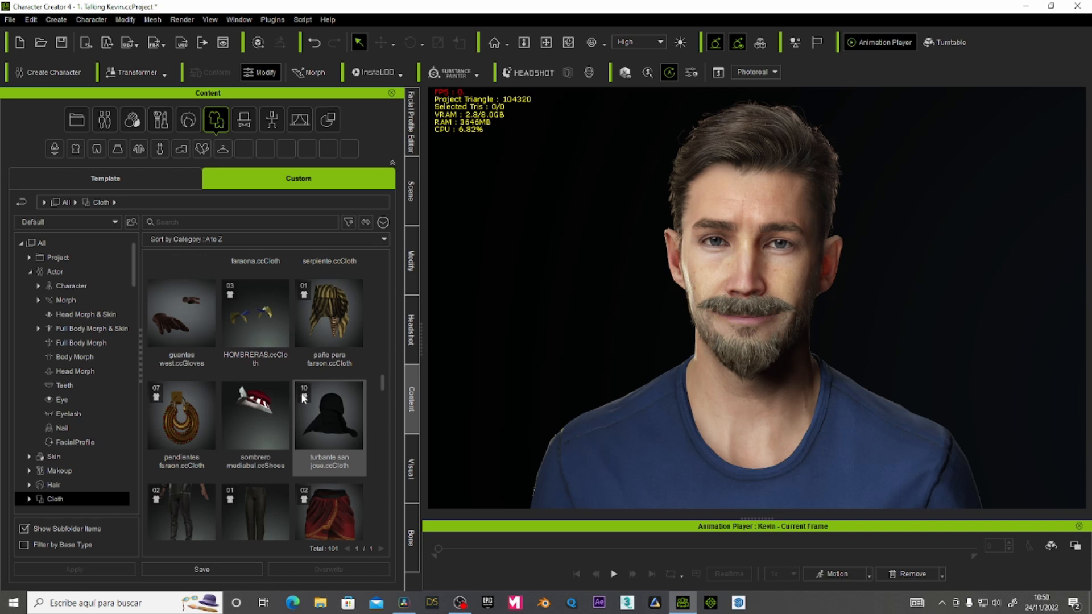
scroll(304, 397, "up", 1)
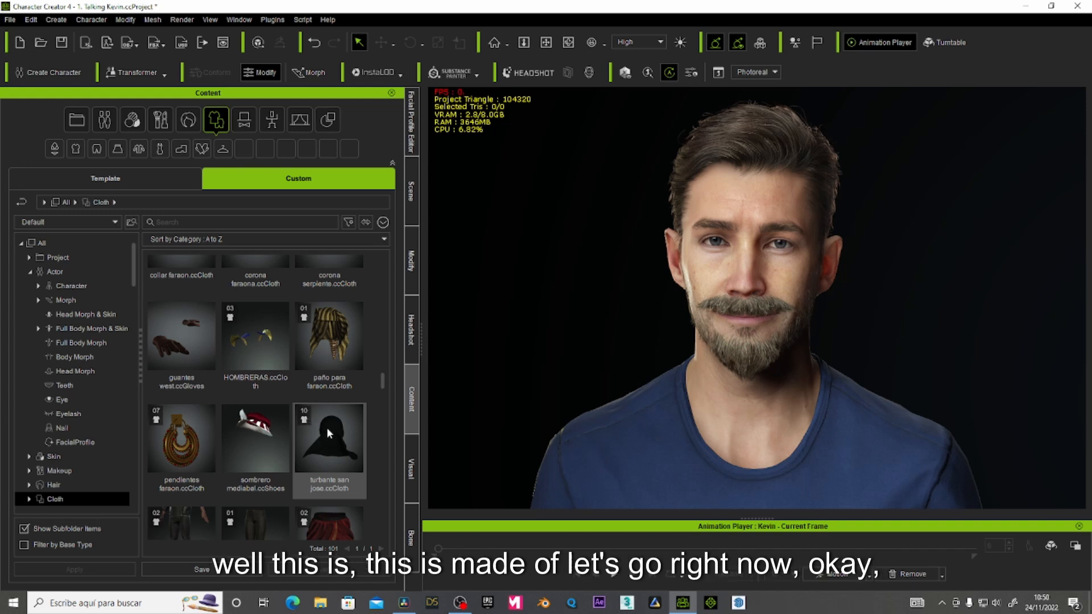
scroll(326, 428, "up", 2)
scroll(326, 427, "up", 5)
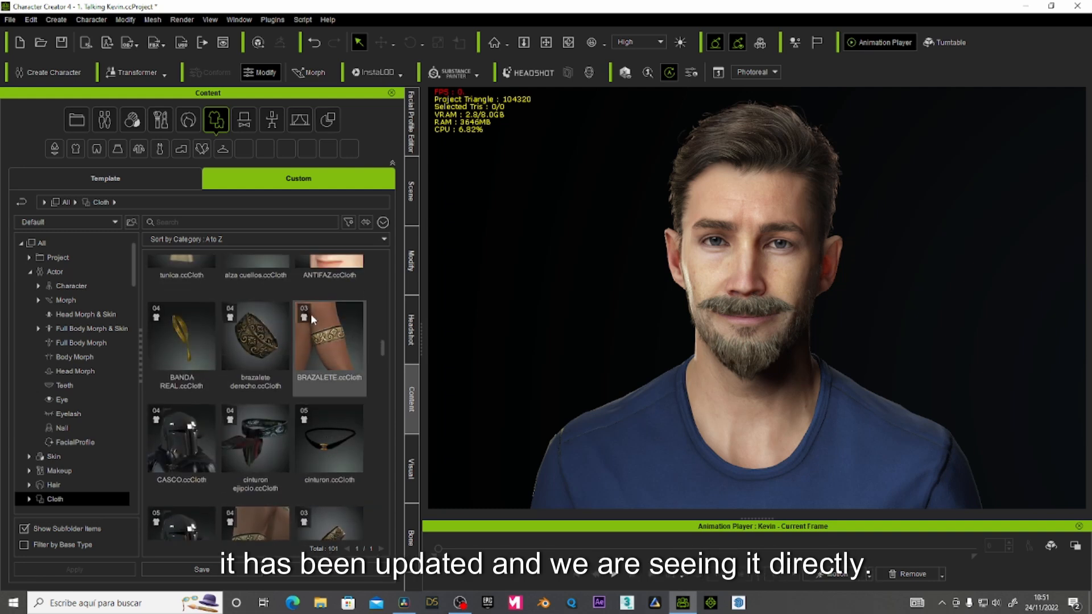
scroll(318, 341, "up", 2)
scroll(325, 373, "up", 10)
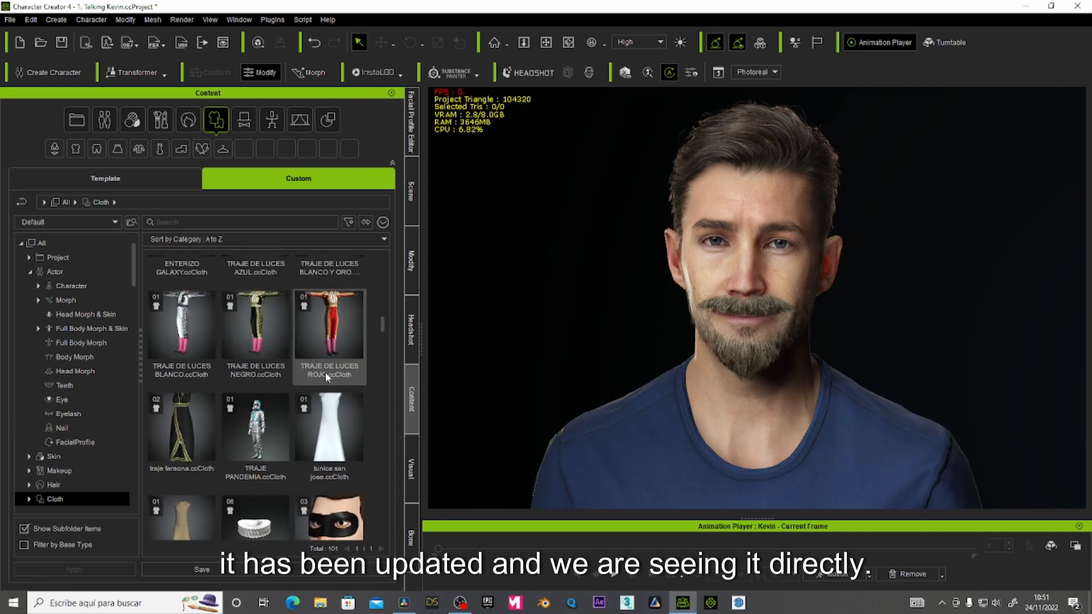
scroll(326, 377, "up", 10)
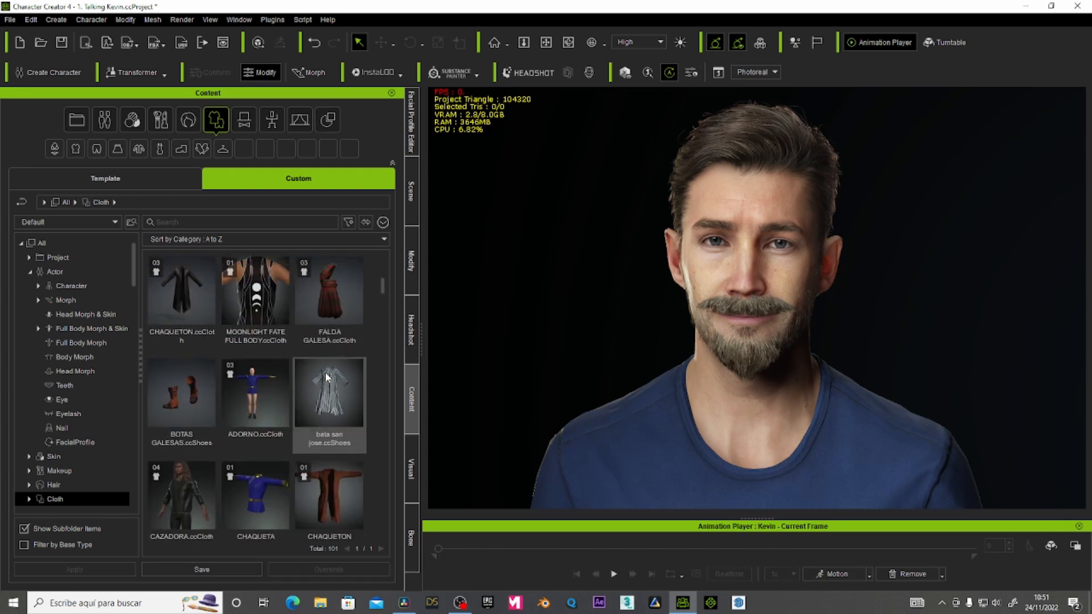
scroll(298, 428, "down", 10)
scroll(298, 434, "down", 10)
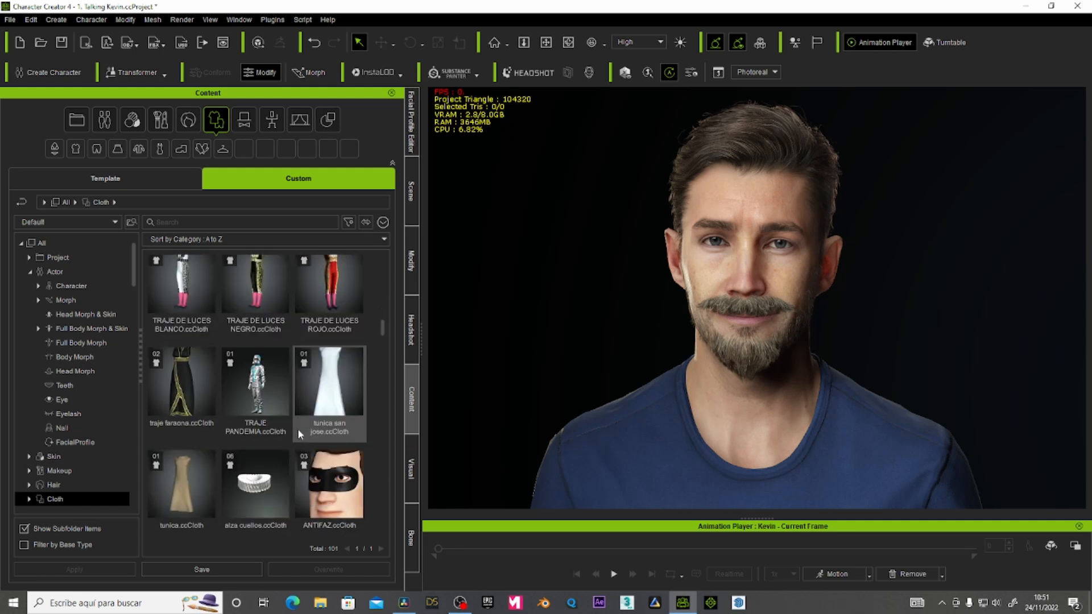
scroll(297, 433, "down", 3)
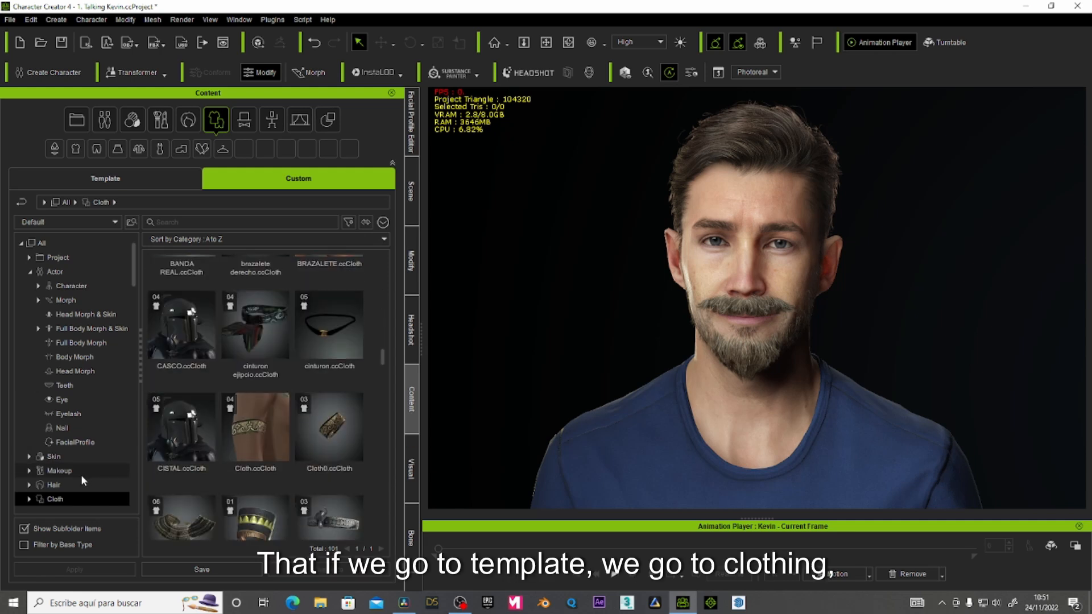
Step: Check the custom content's Hair and Skin categories for badges, and return to the Cloth category of the template content
left_click(61, 484)
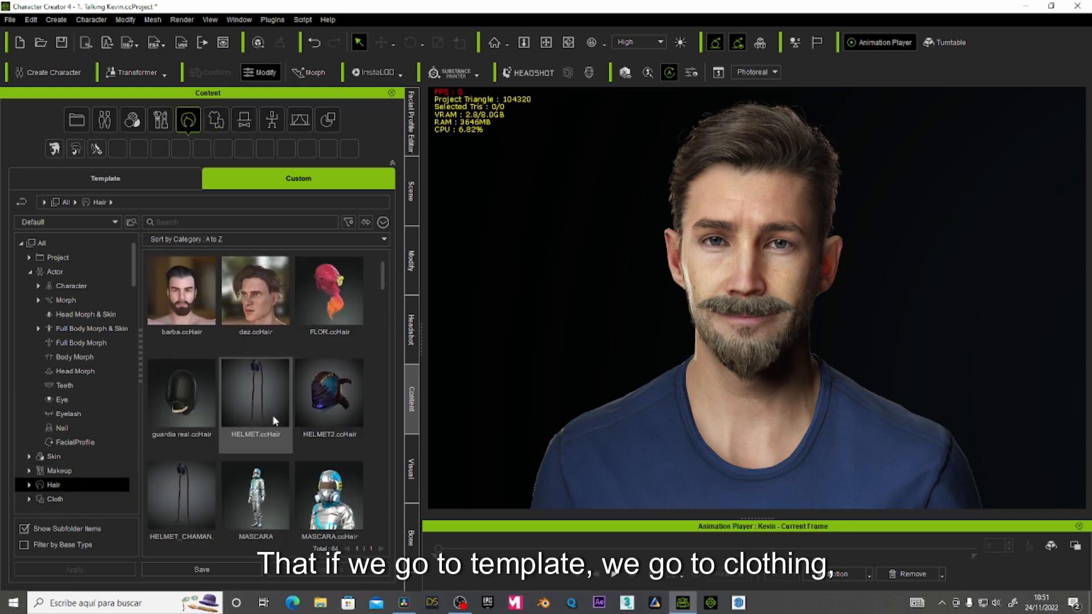
left_click(56, 457)
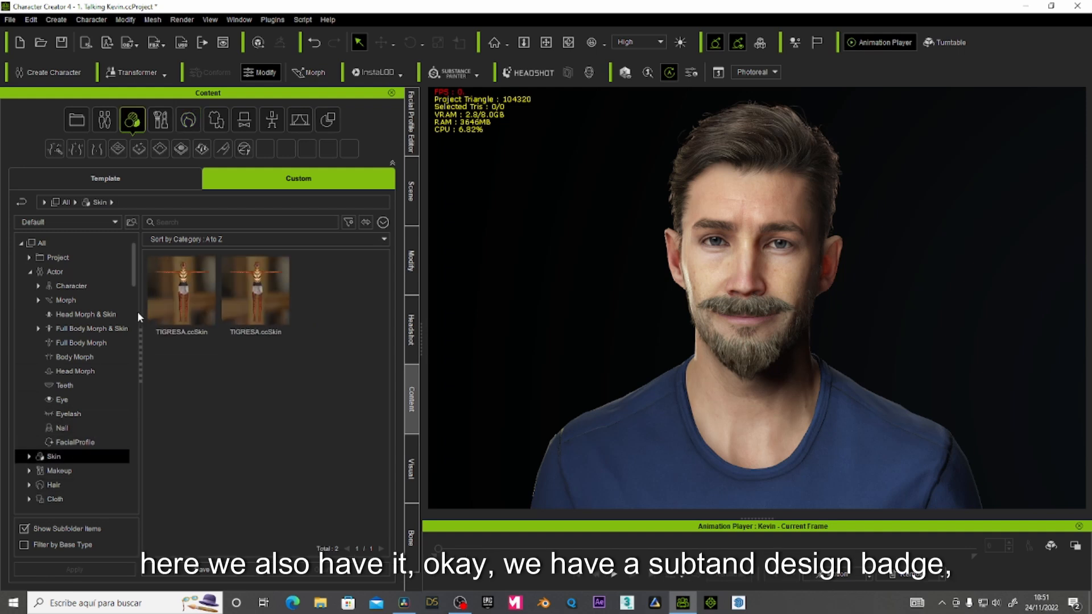
left_click(149, 181)
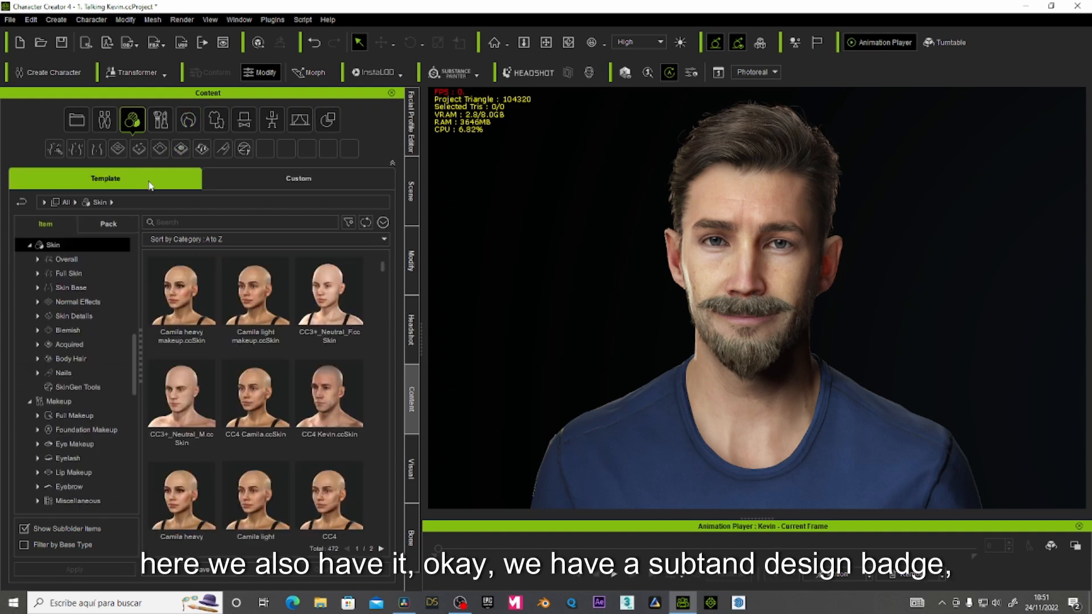
left_click(217, 120)
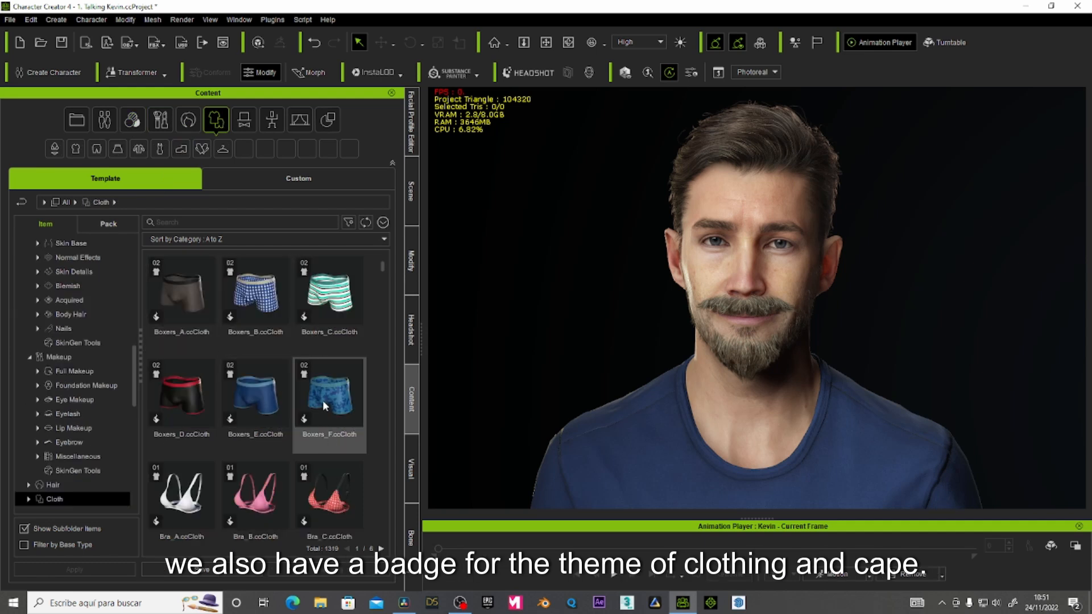
Step: Examine the badges on the template content's Cloth thumbnails, from the boxers and bras to the BarbLeath pieces
scroll(324, 405, "down", 1)
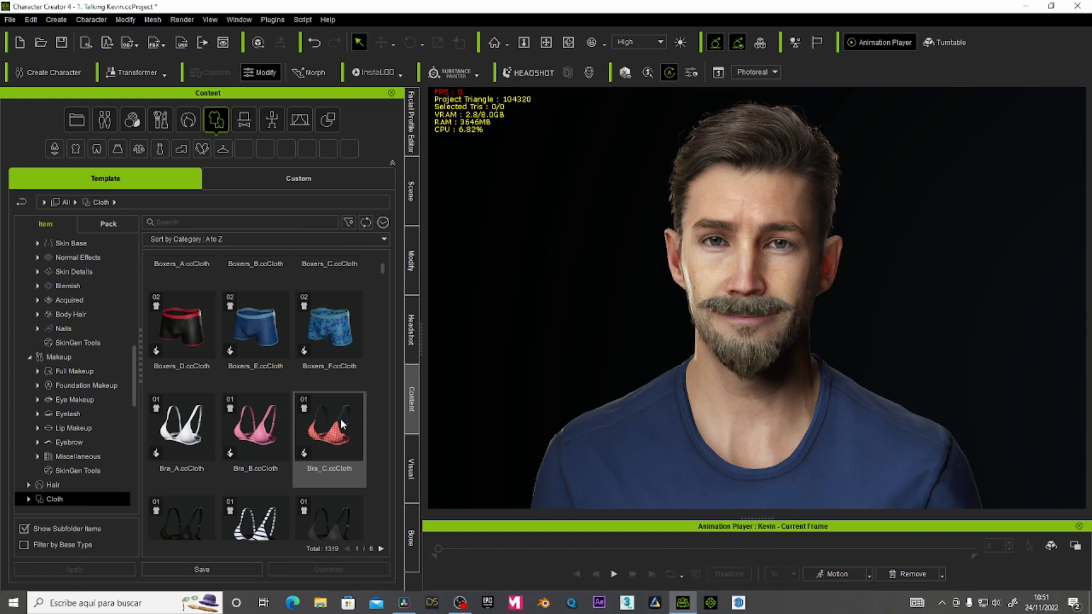
scroll(332, 425, "down", 4)
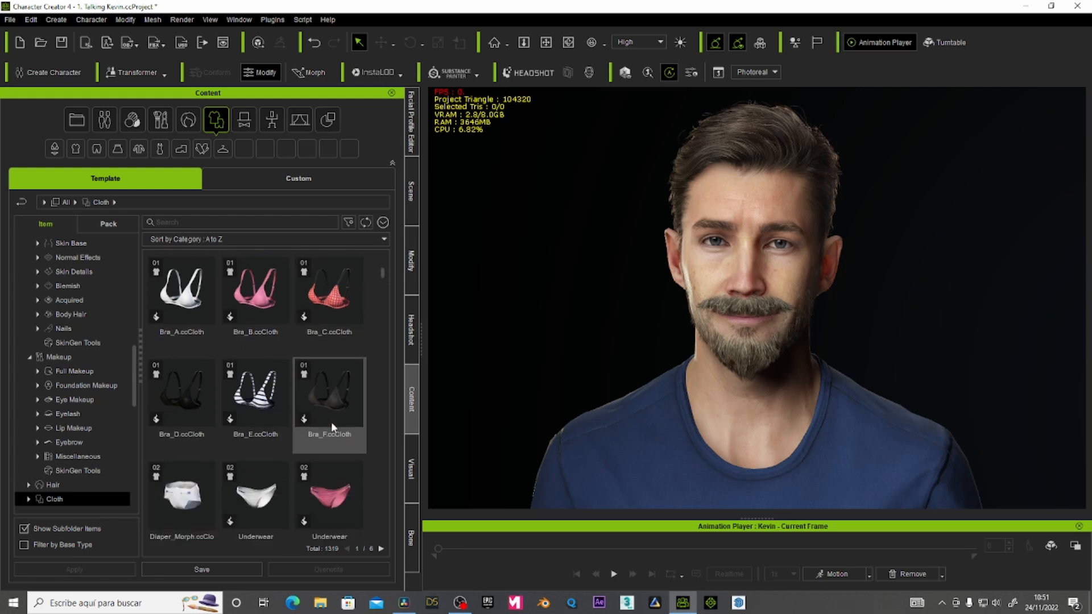
scroll(331, 422, "down", 6)
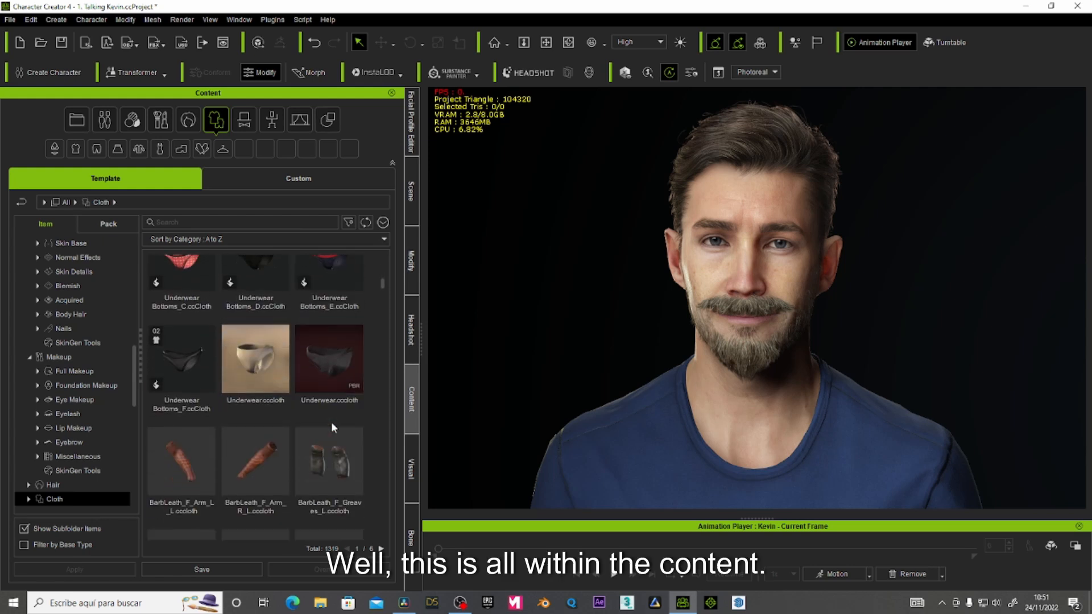
scroll(331, 421, "down", 6)
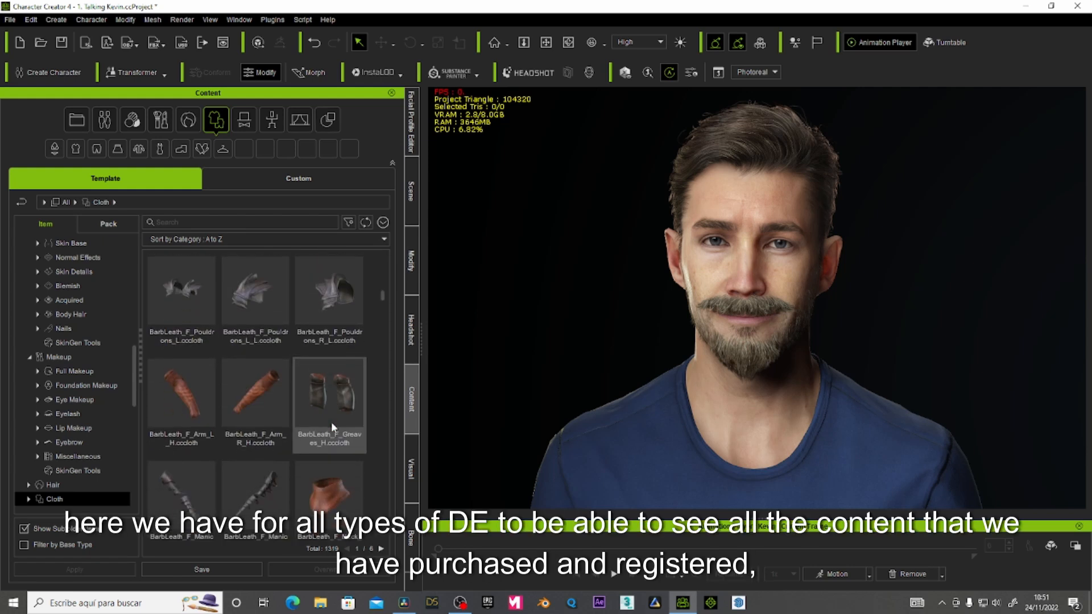
scroll(331, 421, "down", 2)
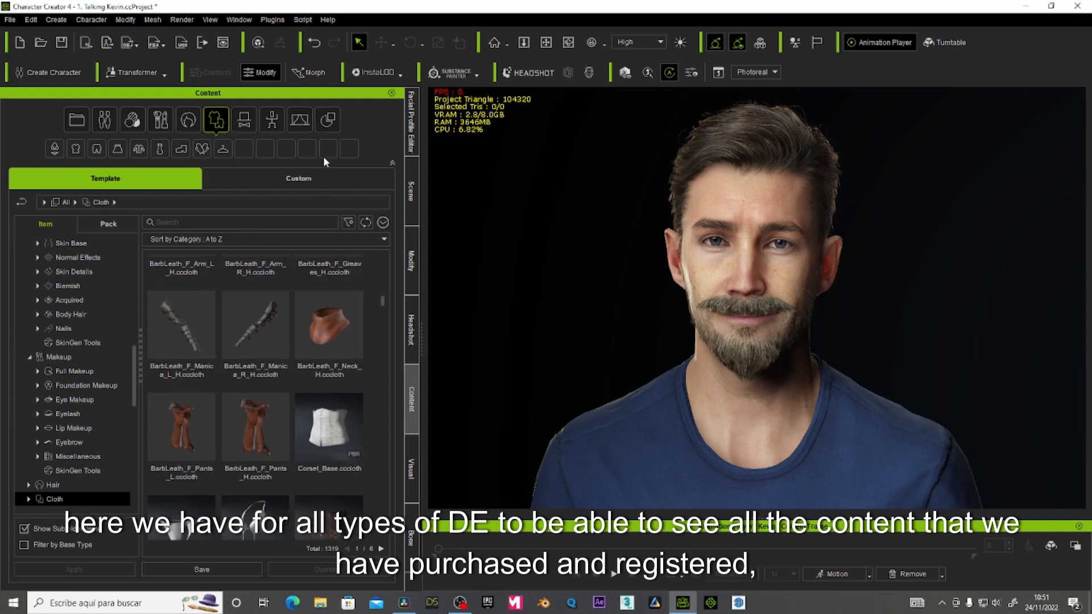
Step: Browse the template content's Props category, including its softboxes, reflectors, backdrops and rooms
left_click(327, 120)
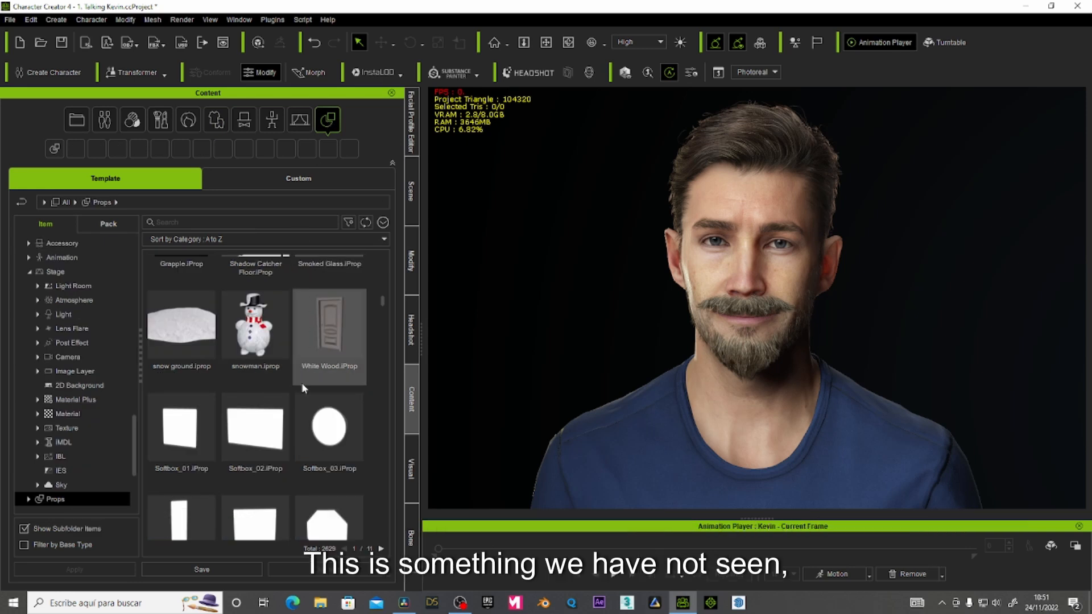
scroll(302, 388, "down", 5)
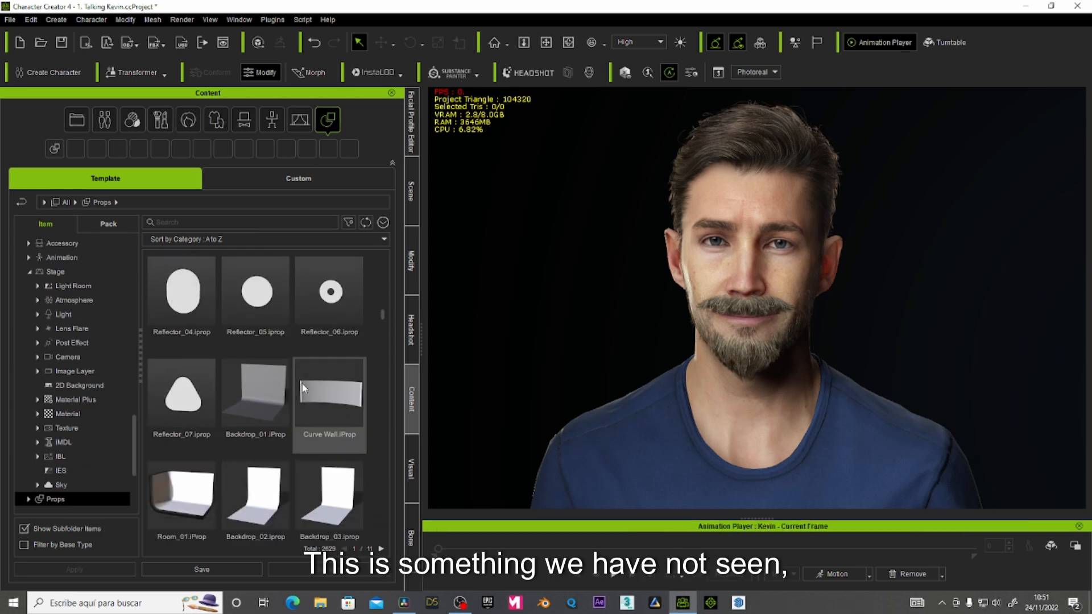
scroll(302, 388, "down", 3)
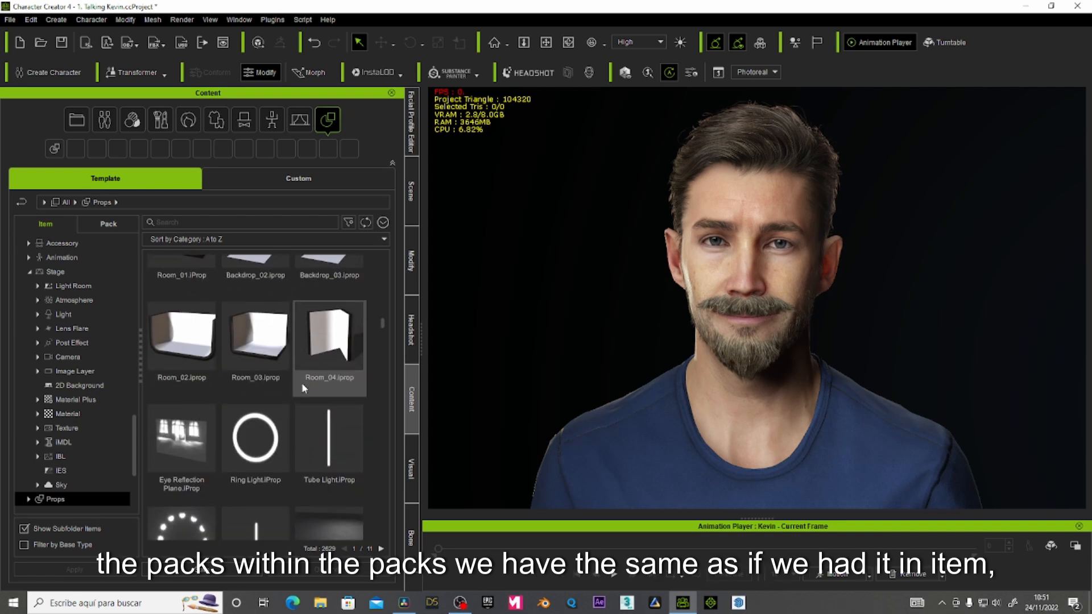
Step: Compare the pack view of the template Props with the item view, ending in the pack view
left_click(107, 225)
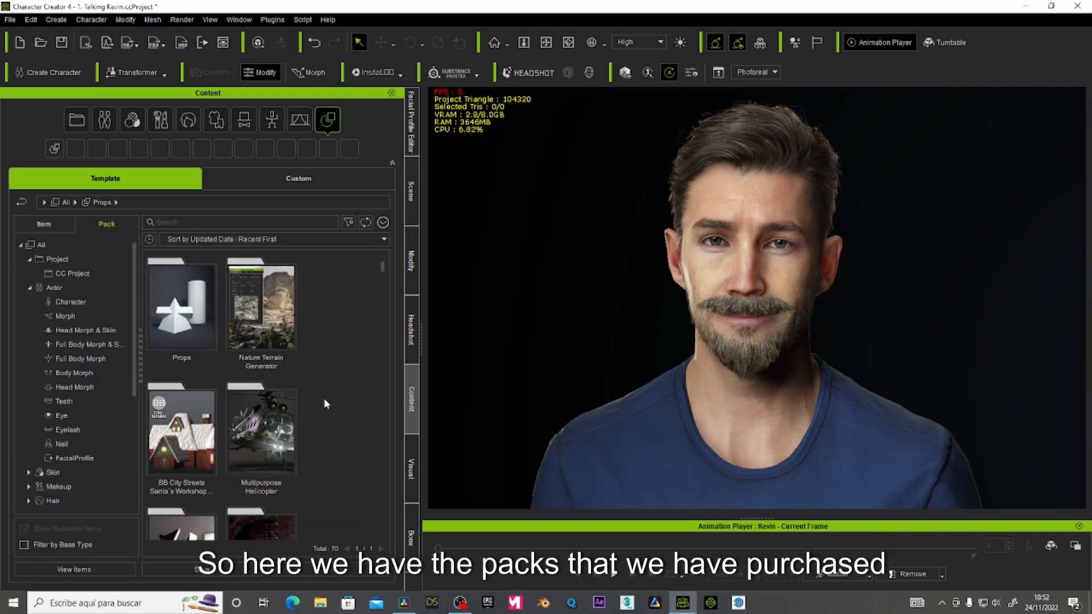
scroll(325, 404, "down", 5)
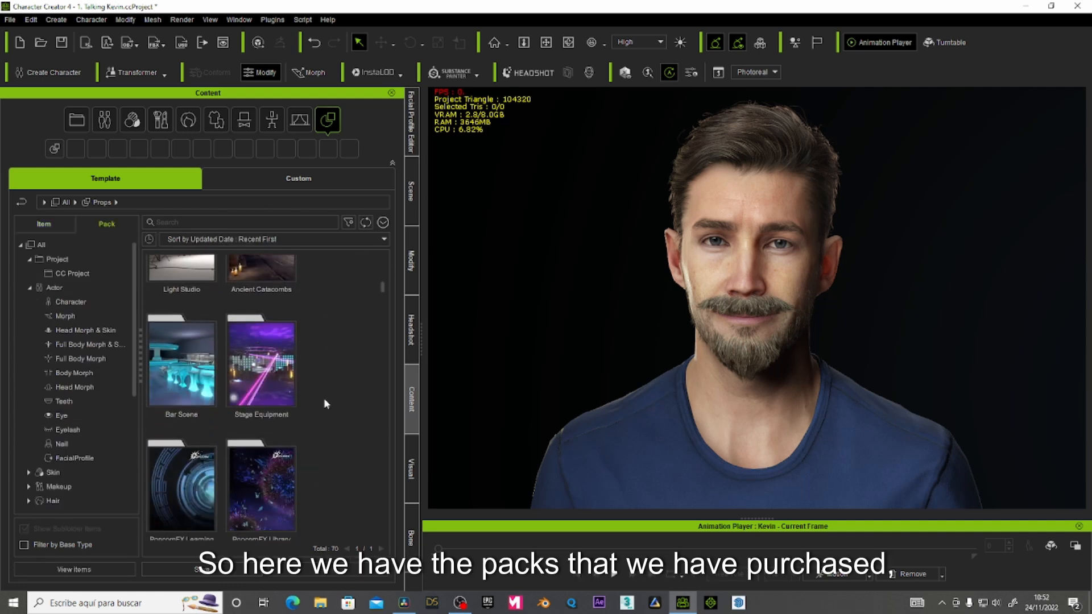
left_click(52, 227)
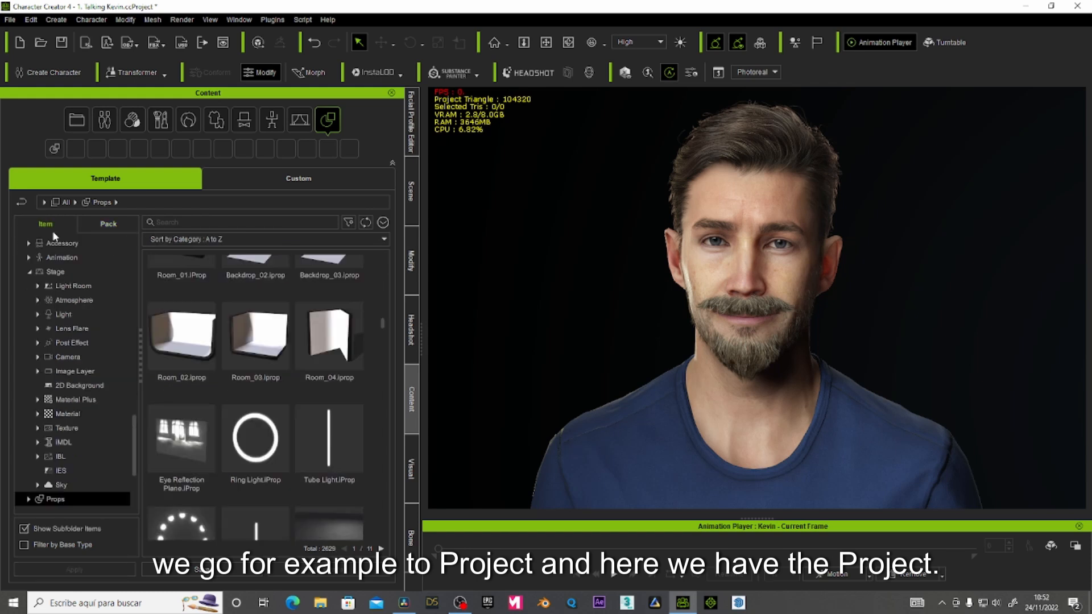
left_click(108, 225)
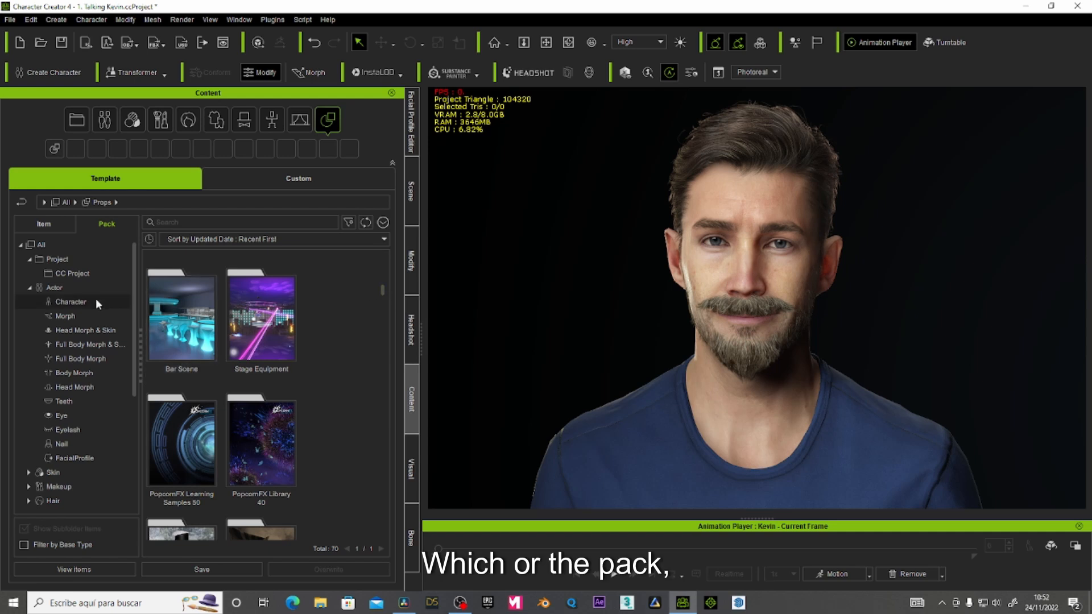
Step: Browse the template CC Project packs, from Sports Outfit and CC4 Projects through the single CC morph bundles
left_click(86, 275)
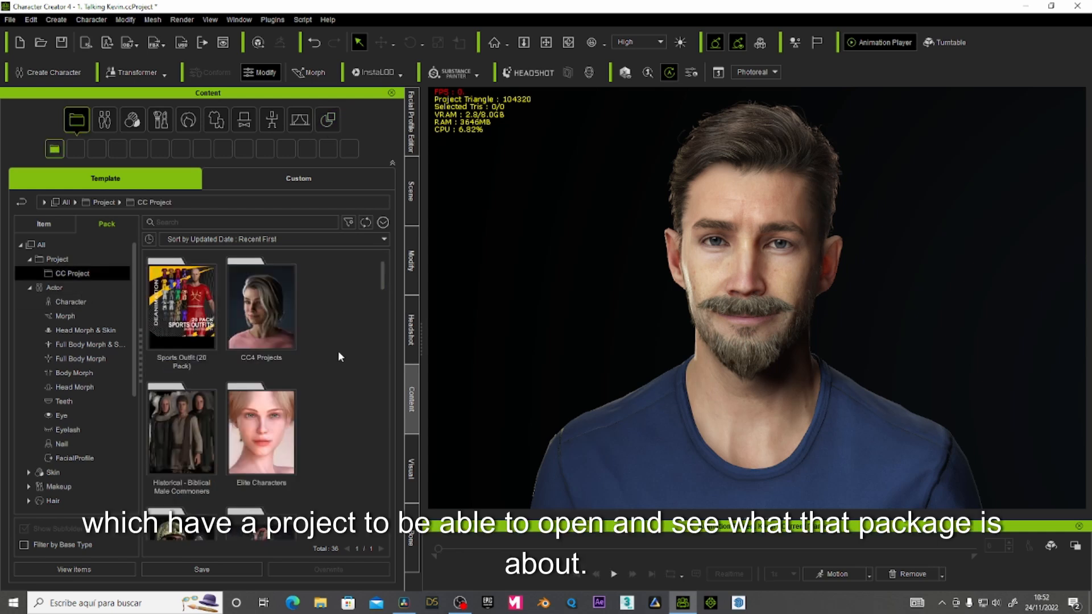
scroll(338, 350, "down", 1)
scroll(339, 352, "down", 8)
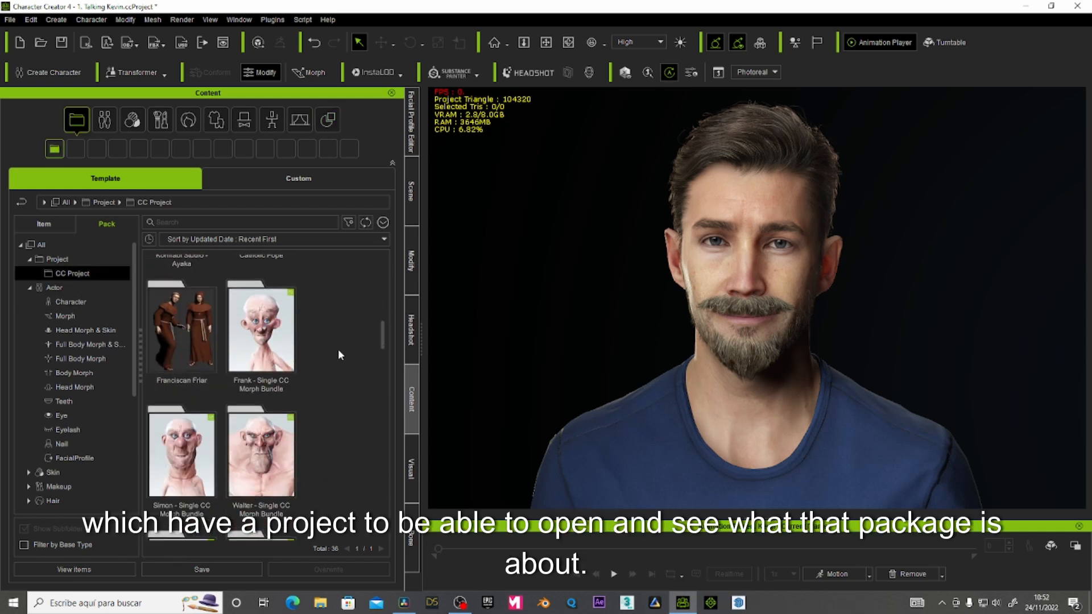
scroll(339, 355, "down", 8)
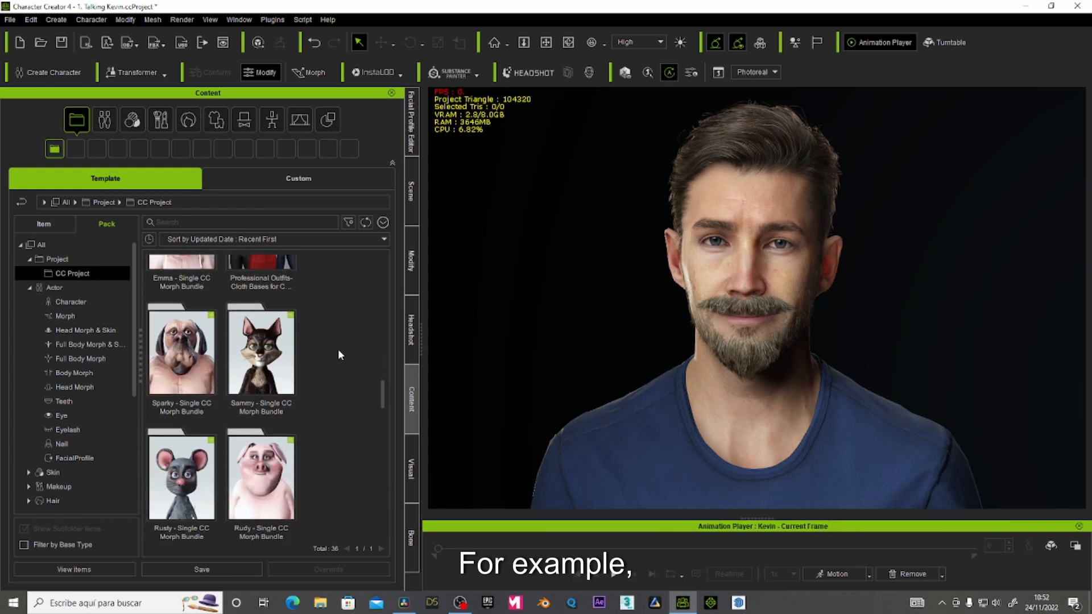
scroll(339, 352, "down", 8)
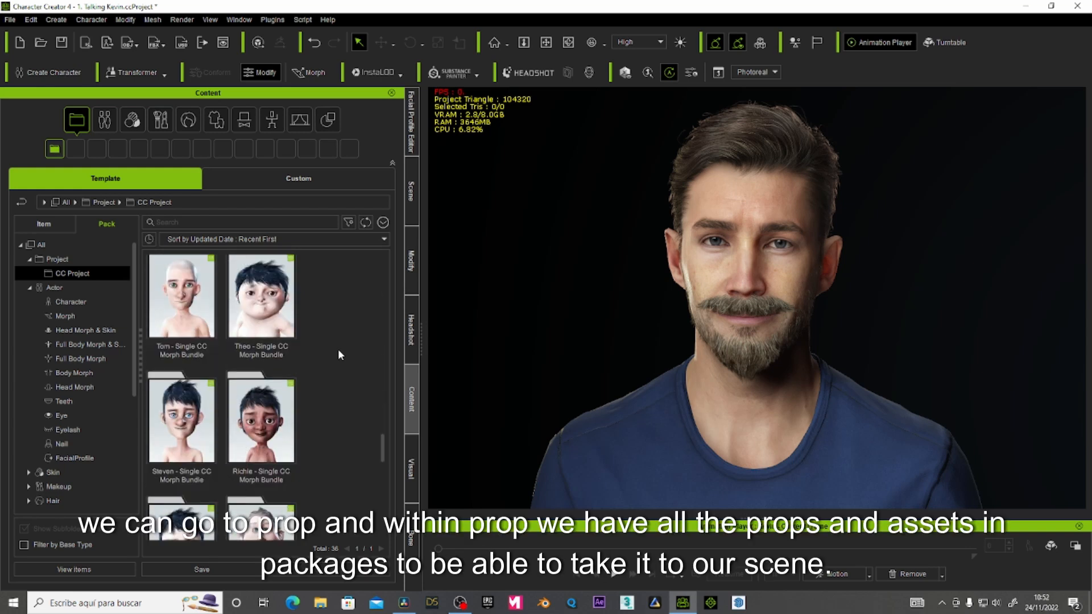
scroll(339, 355, "down", 6)
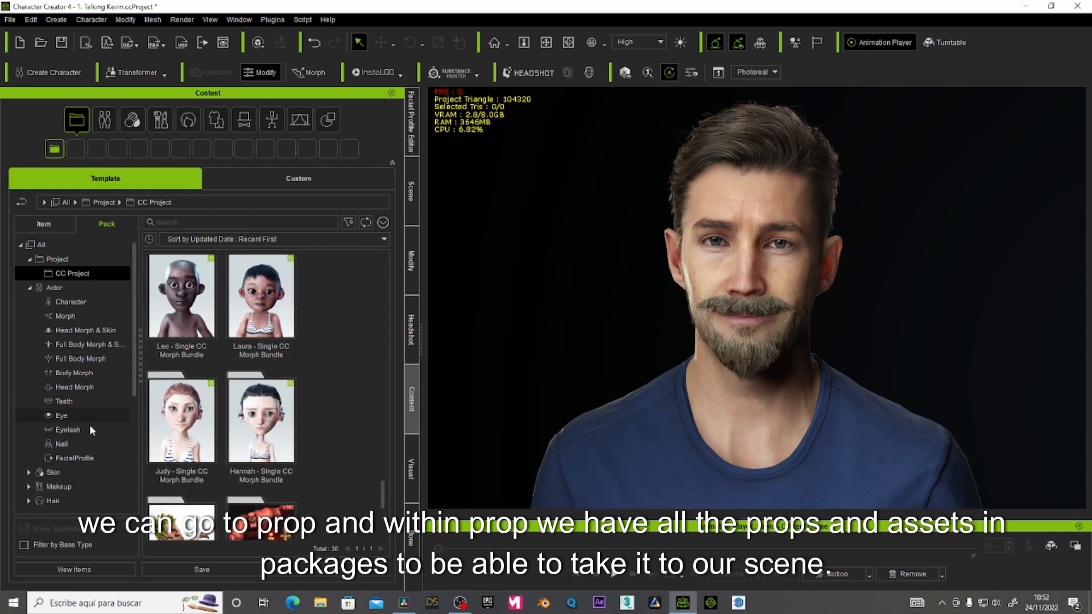
Step: Browse the template Props packs, from Santa's Workshop and Light Studio through Torches & Candles and Treasure Chest
scroll(93, 466, "down", 2)
scroll(93, 466, "down", 4)
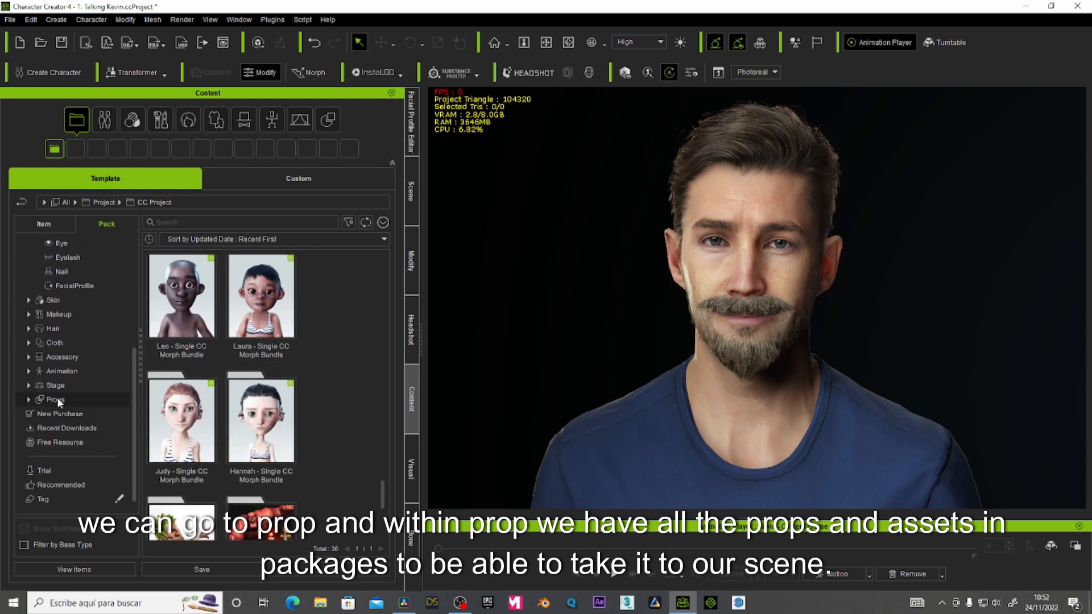
left_click(57, 399)
scroll(326, 299, "down", 4)
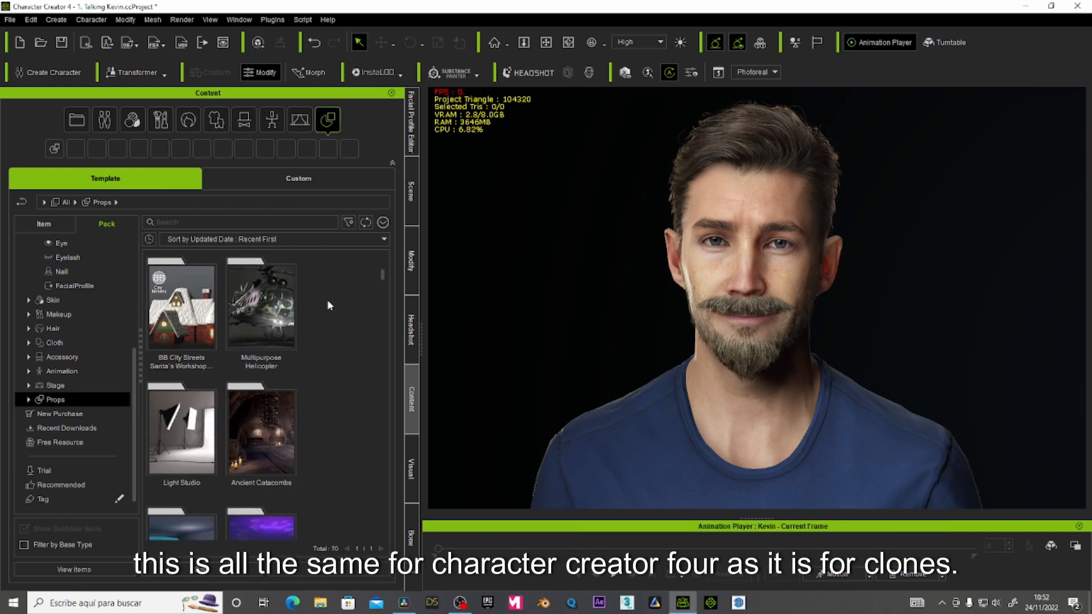
scroll(327, 306, "down", 5)
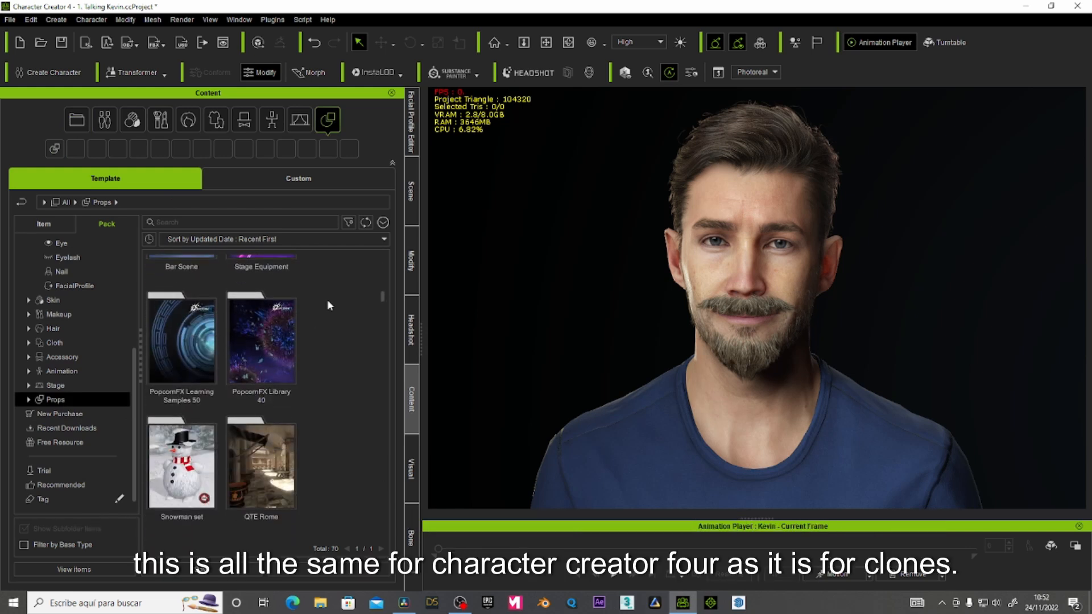
scroll(327, 305, "down", 5)
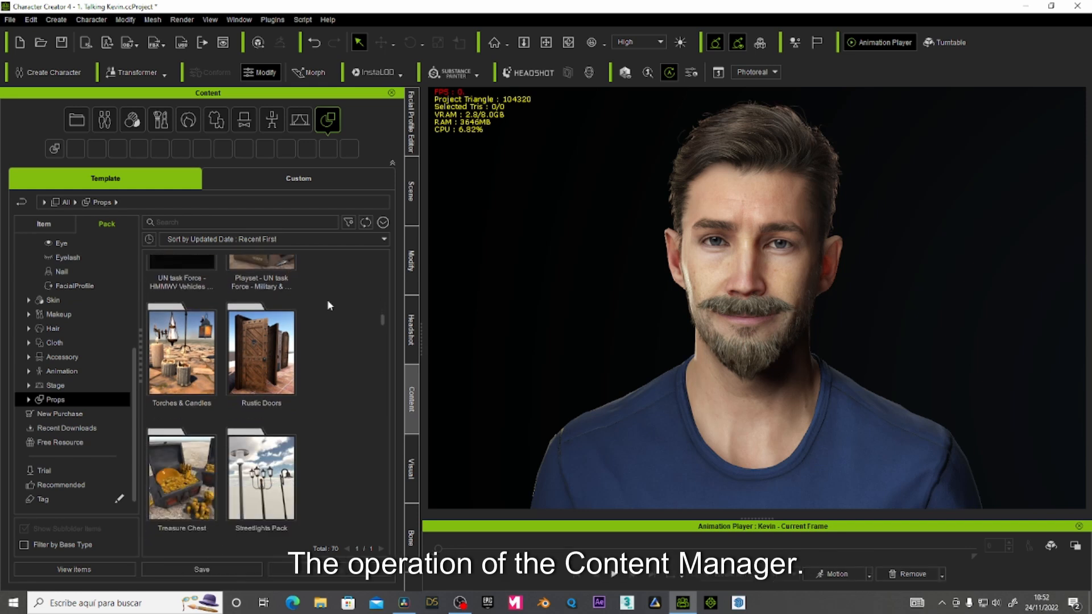
scroll(327, 305, "down", 2)
scroll(331, 408, "down", 3)
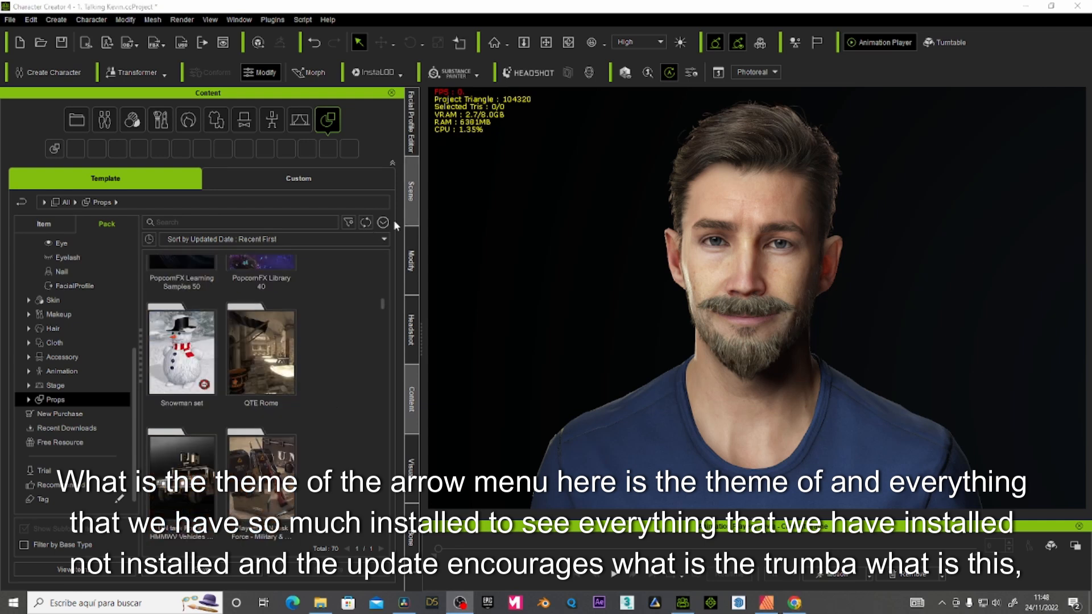
Step: View the folder selection for Smart Import Custom Content and leave it without choosing a folder
left_click(383, 223)
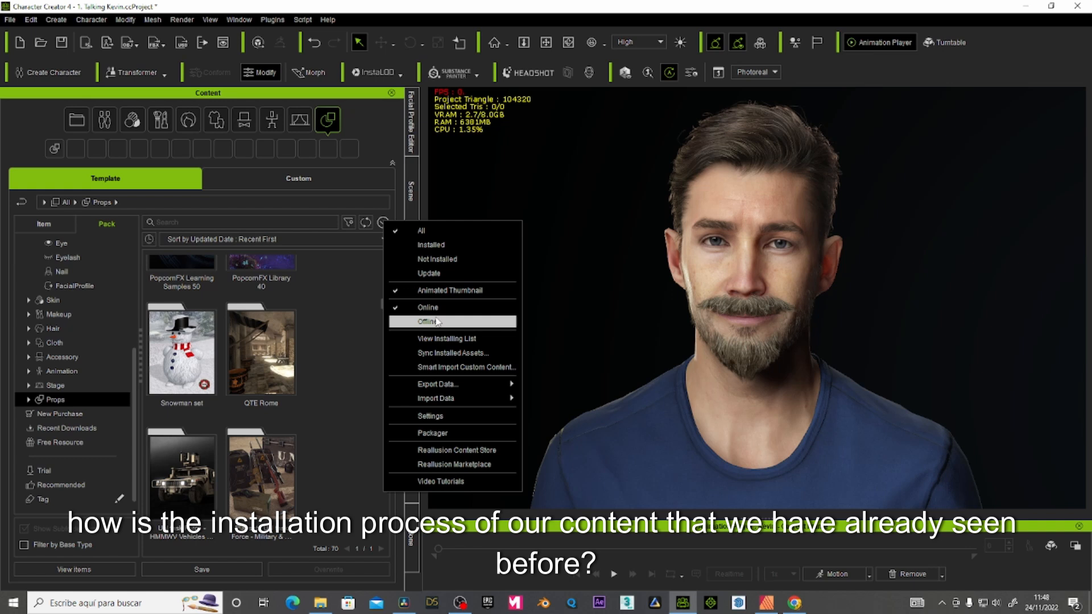
left_click(455, 367)
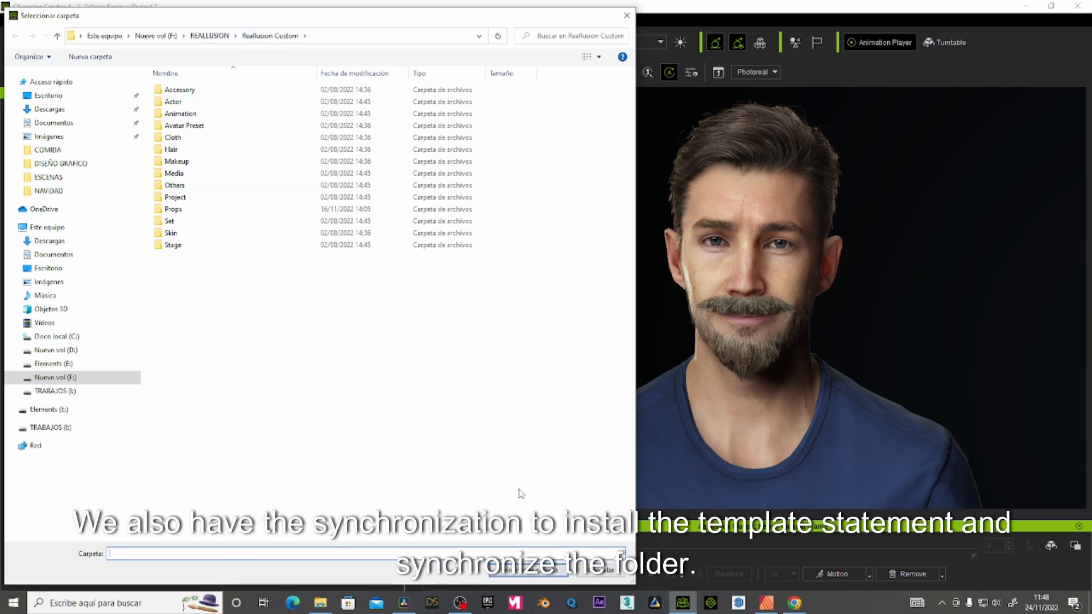
left_click(600, 576)
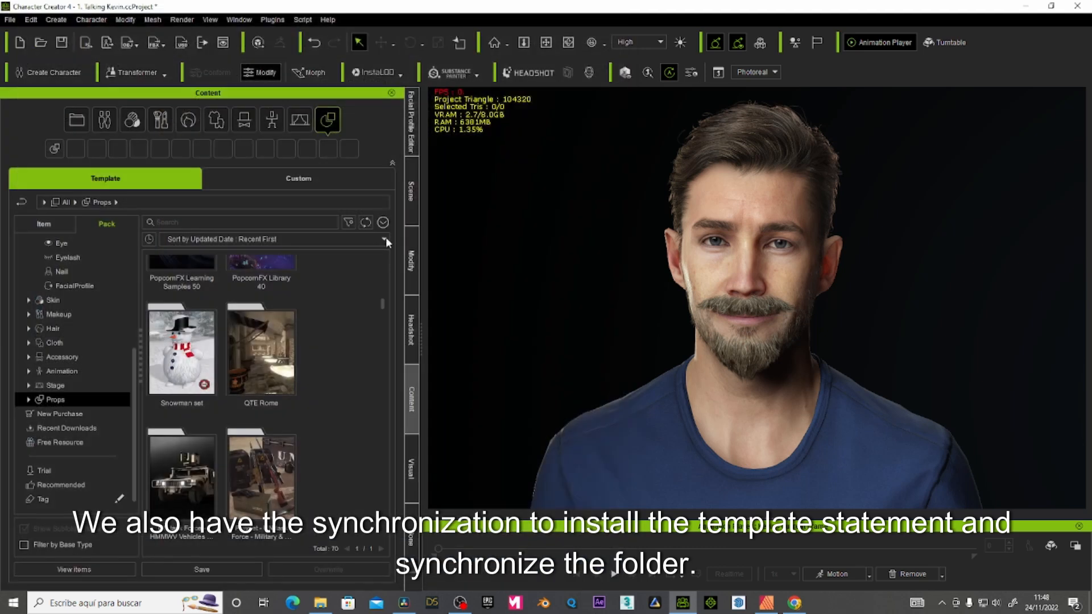
Step: Review the path and Smart Scanning options of Sync Installed Assets and leave without starting the sync
left_click(383, 223)
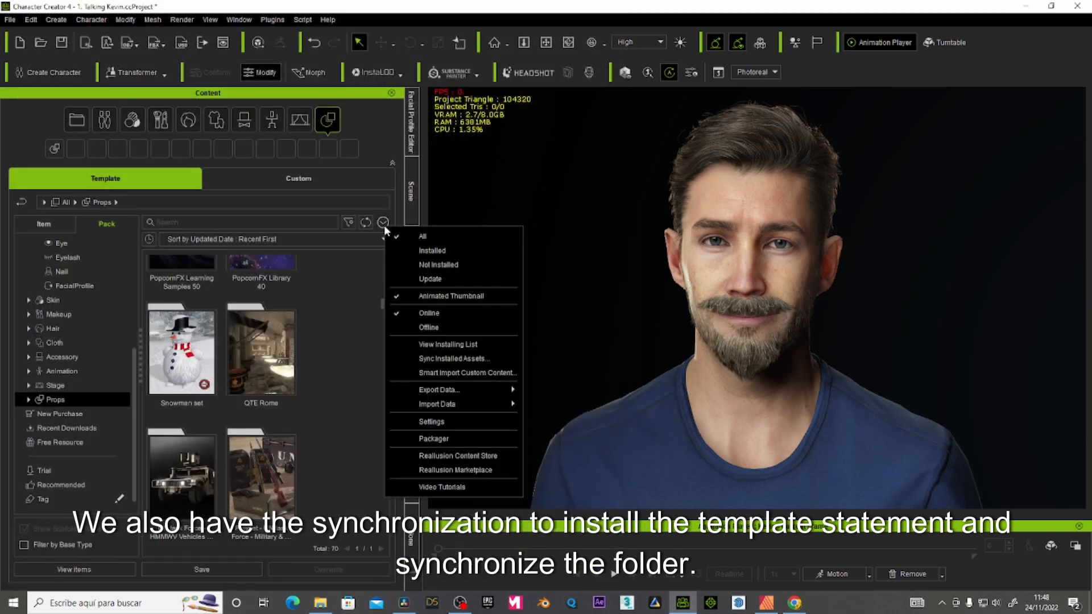
left_click(435, 358)
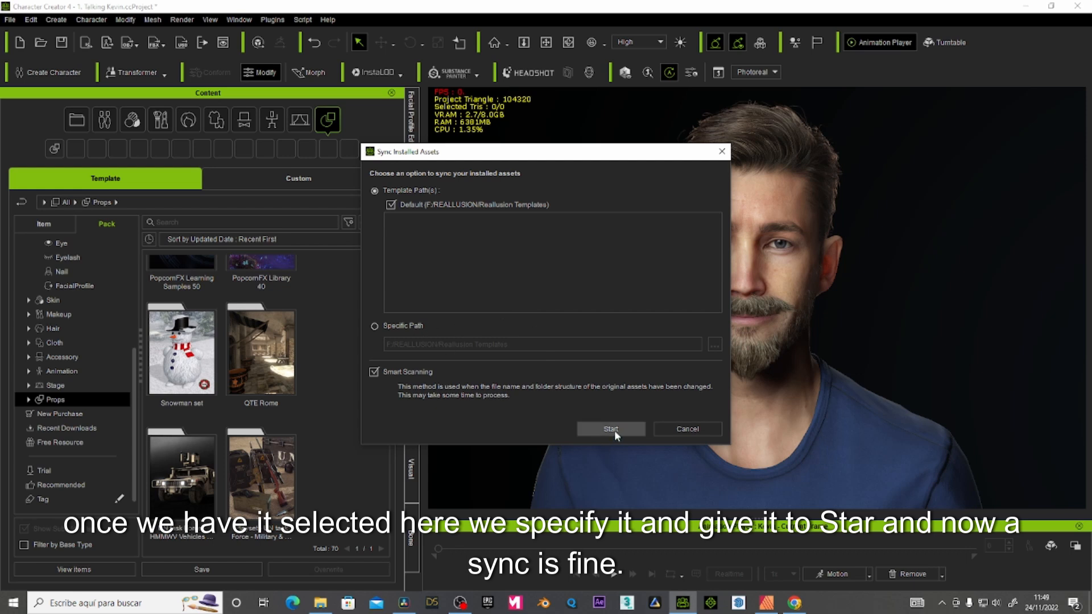
left_click(684, 430)
Step: Check the Packager's pack categories from Project to Animation and its Verify content, and close the Packager
left_click(383, 222)
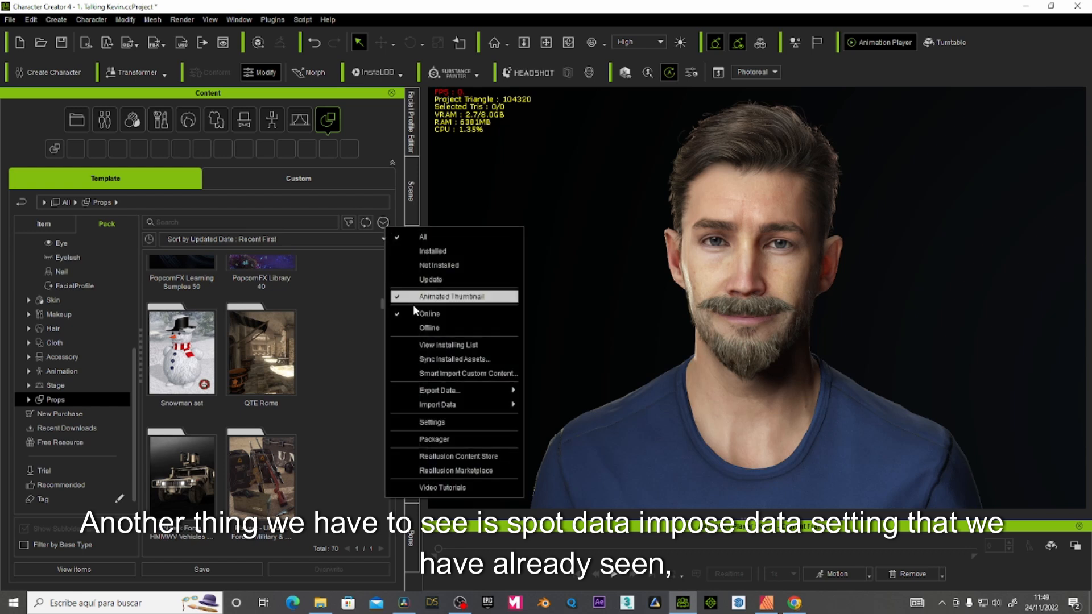
mouse_move(453, 396)
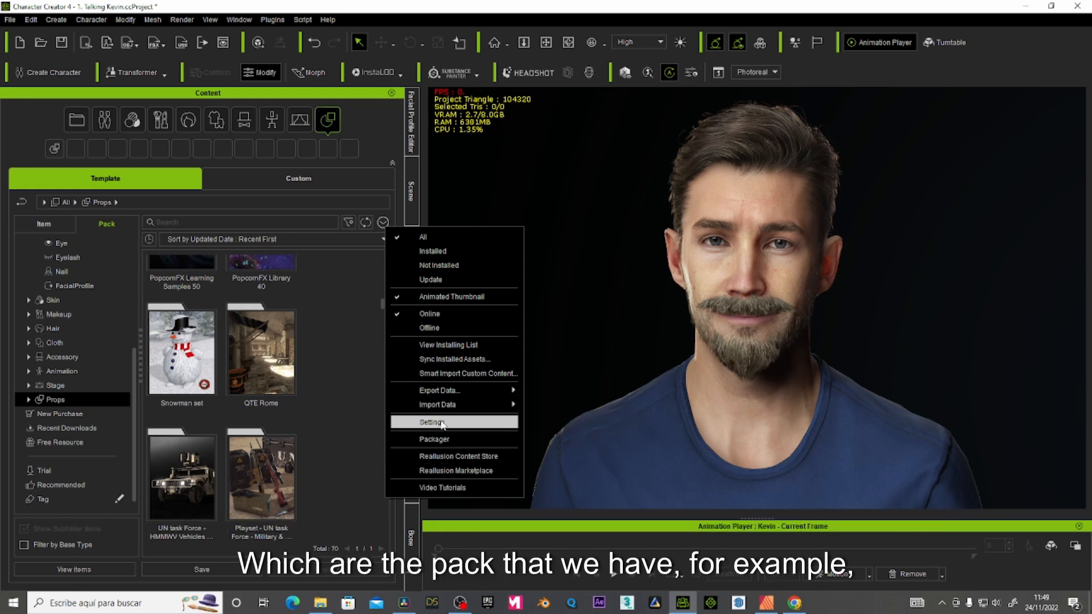
left_click(441, 440)
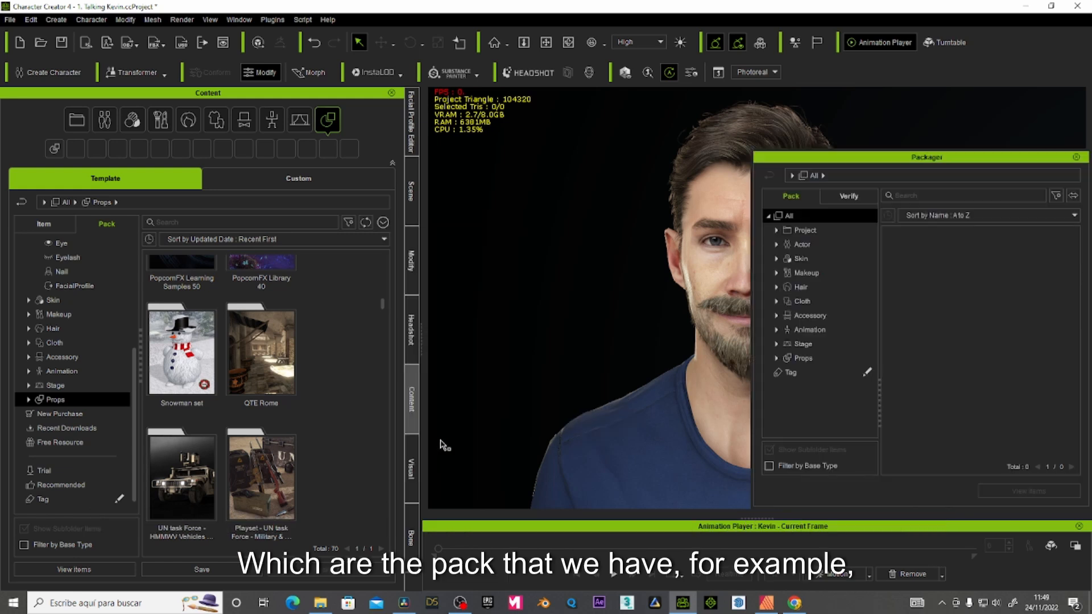
left_click(558, 226)
left_click(557, 237)
left_click(558, 252)
left_click(559, 267)
left_click(559, 282)
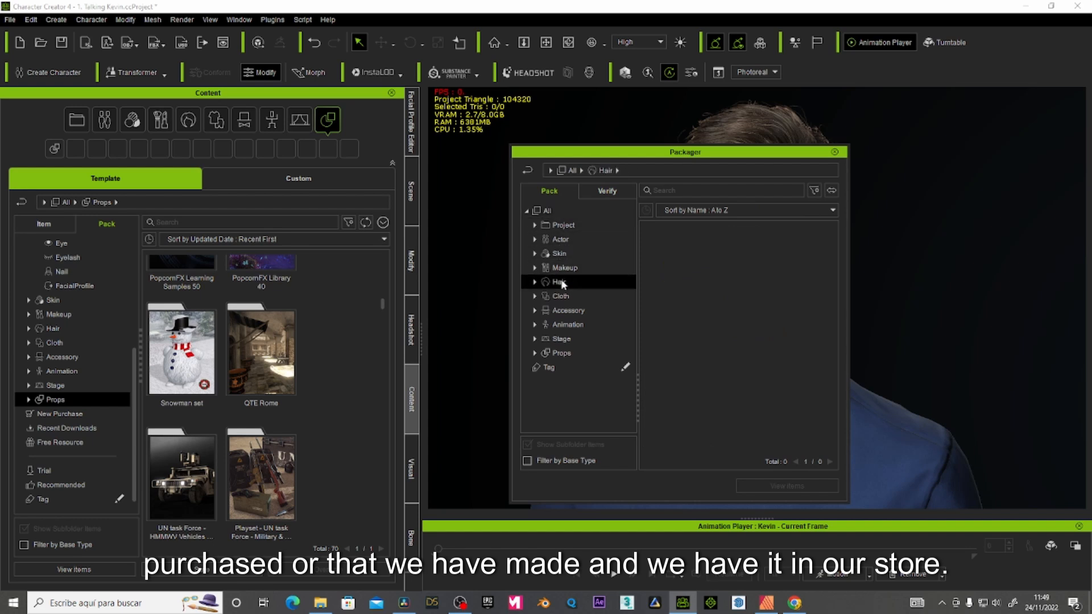
left_click(561, 295)
left_click(559, 310)
left_click(557, 325)
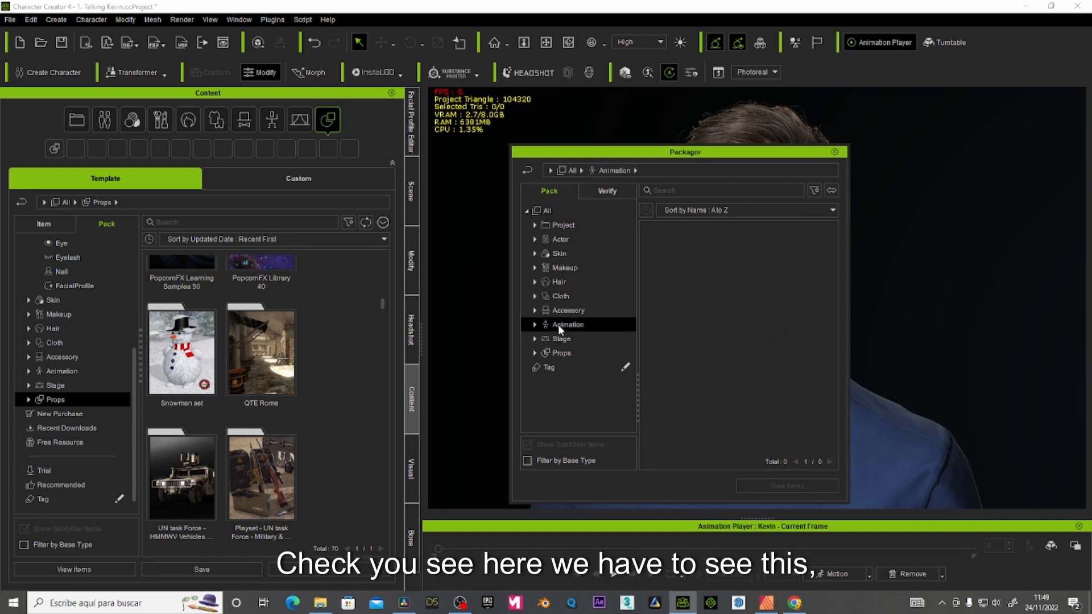
left_click(607, 191)
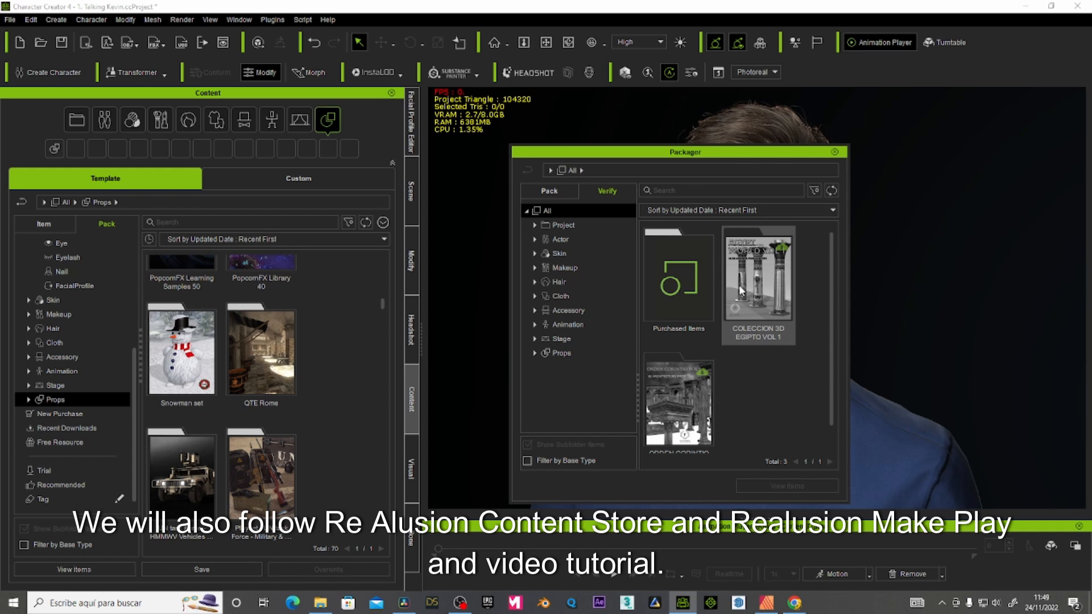
left_click(834, 152)
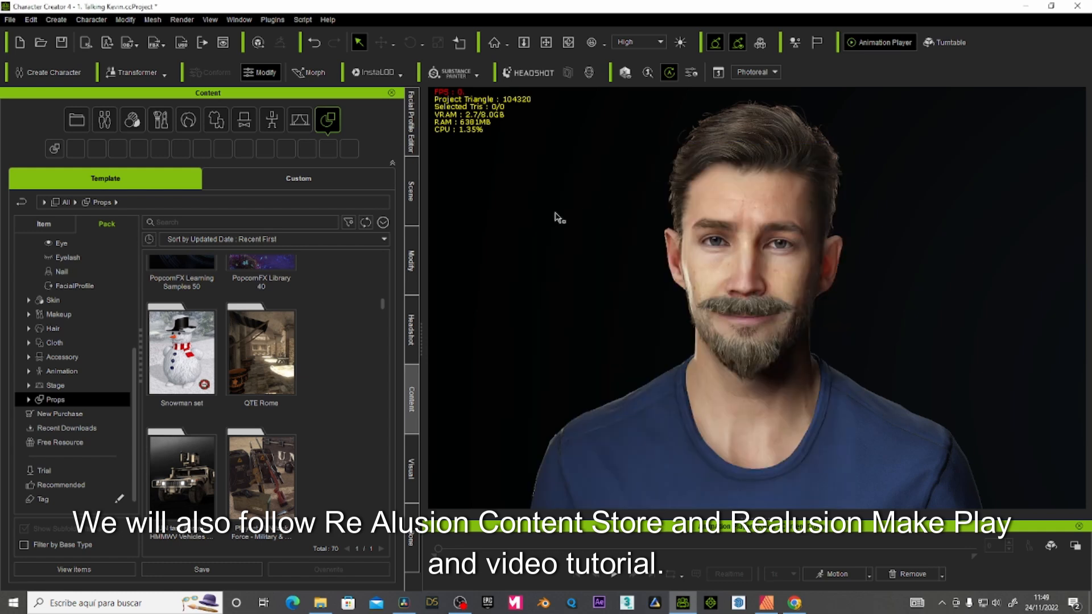
Step: Review the content manager's option list and the sorting choices for the Props packs without changing either
left_click(382, 222)
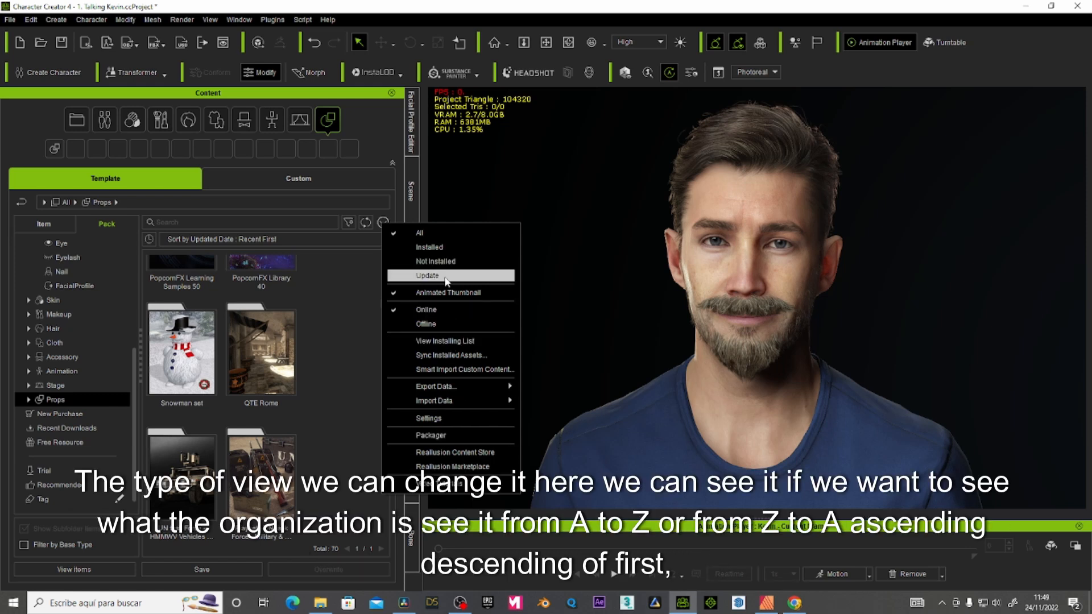
left_click(341, 313)
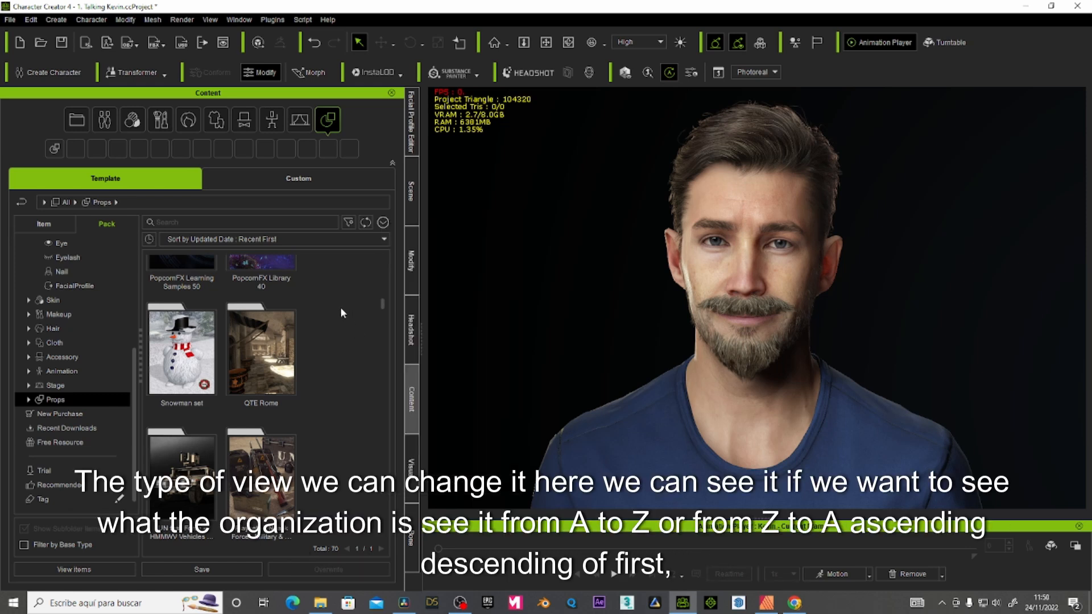
left_click(250, 310)
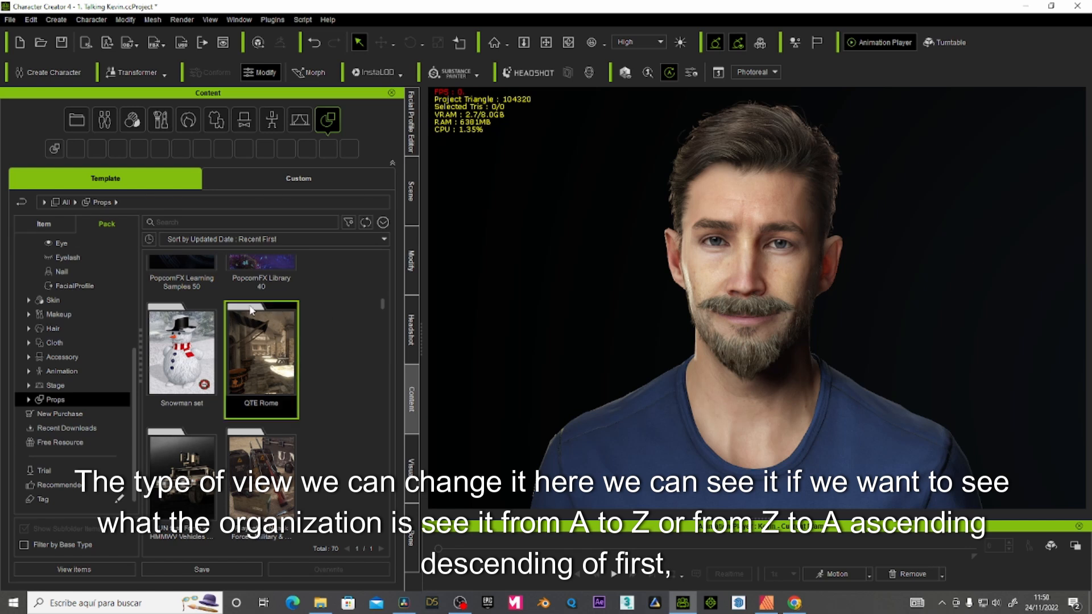
left_click(380, 239)
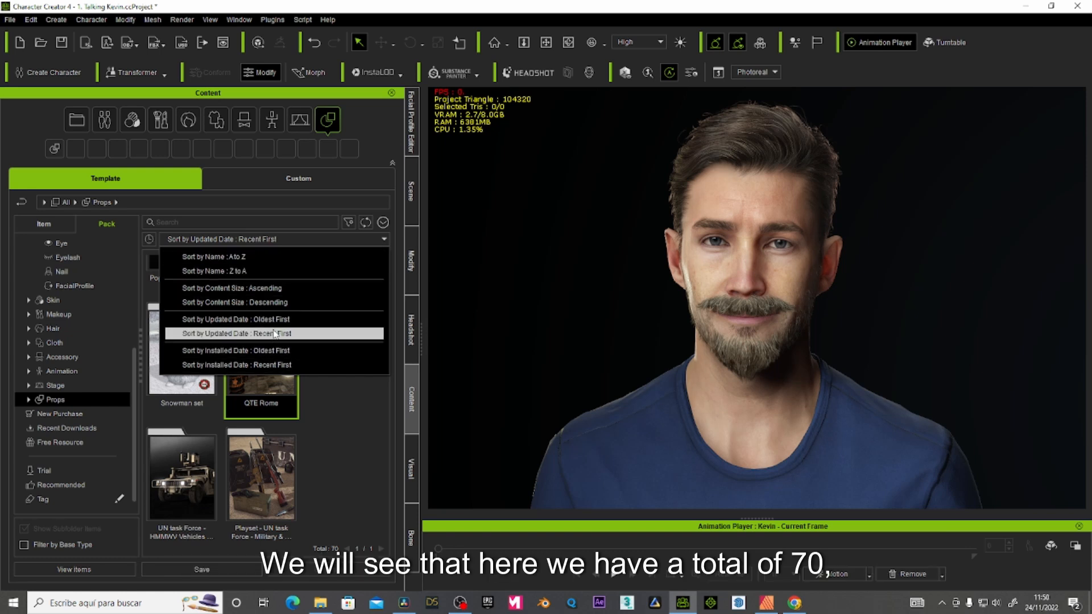
left_click(327, 397)
Step: Show the template Props as items, go to page 2 from the end of page 1, and examine its streetlight and pottery props
scroll(329, 371, "down", 3)
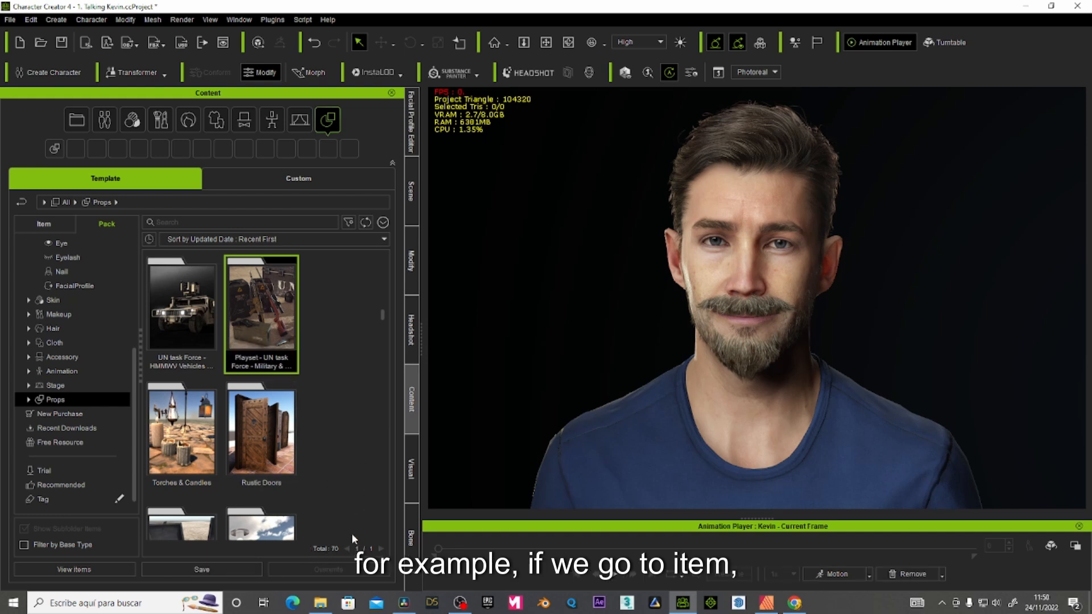
scroll(356, 478, "down", 2)
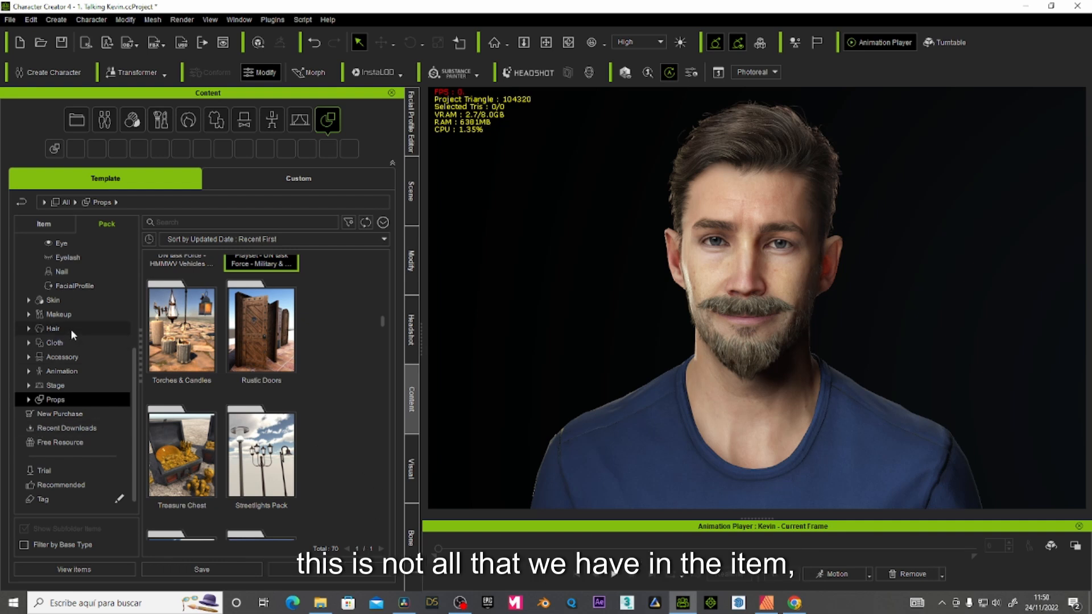
scroll(71, 329, "up", 2)
left_click(43, 224)
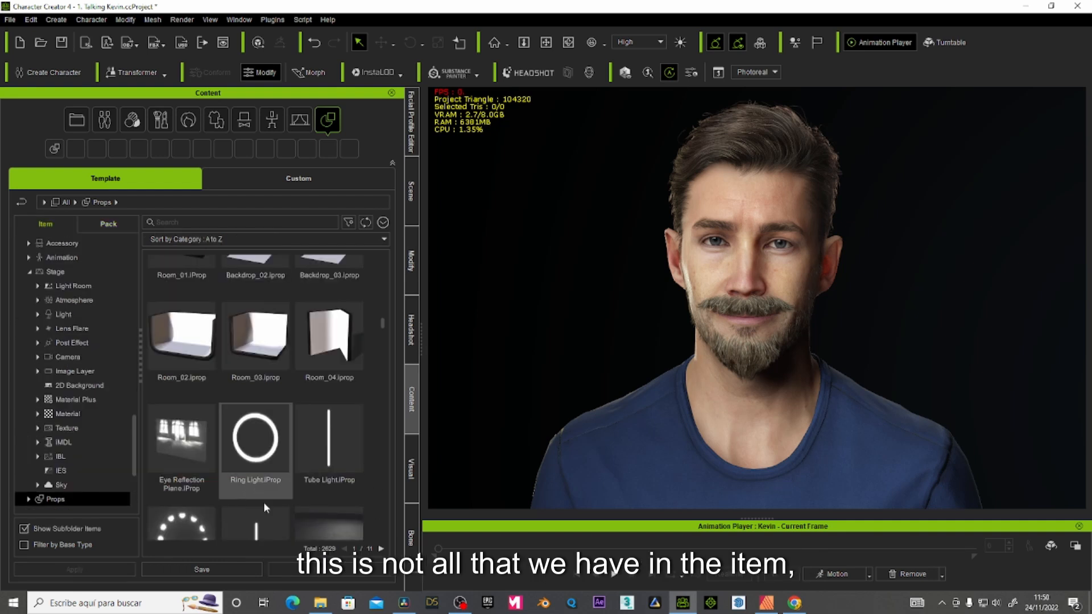
left_click_drag(381, 325, 381, 532)
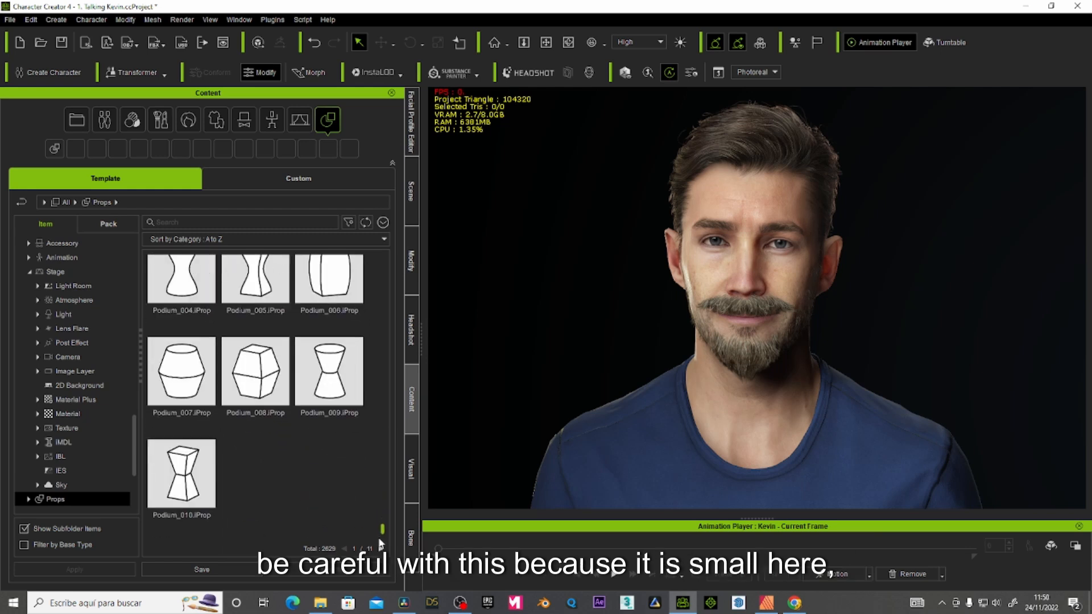
left_click(381, 549)
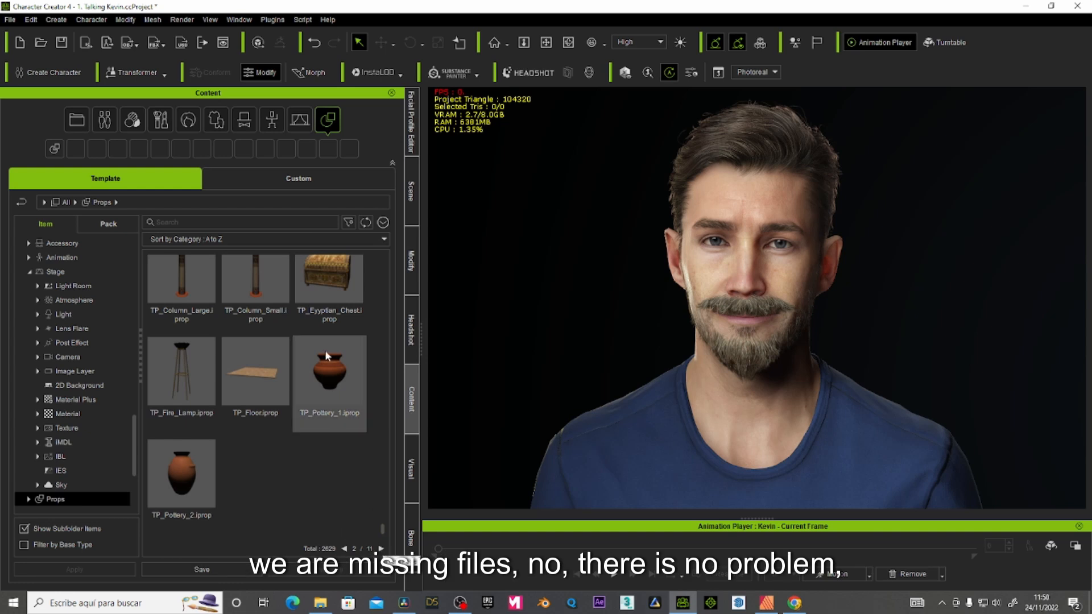
scroll(327, 415, "up", 1)
scroll(327, 414, "up", 4)
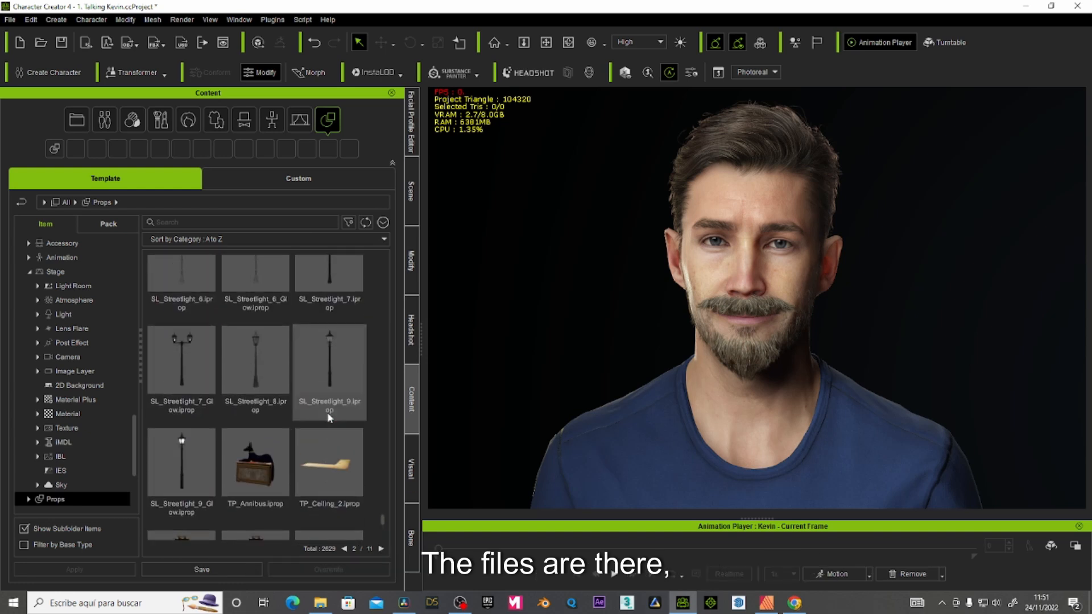
scroll(329, 418, "down", 4)
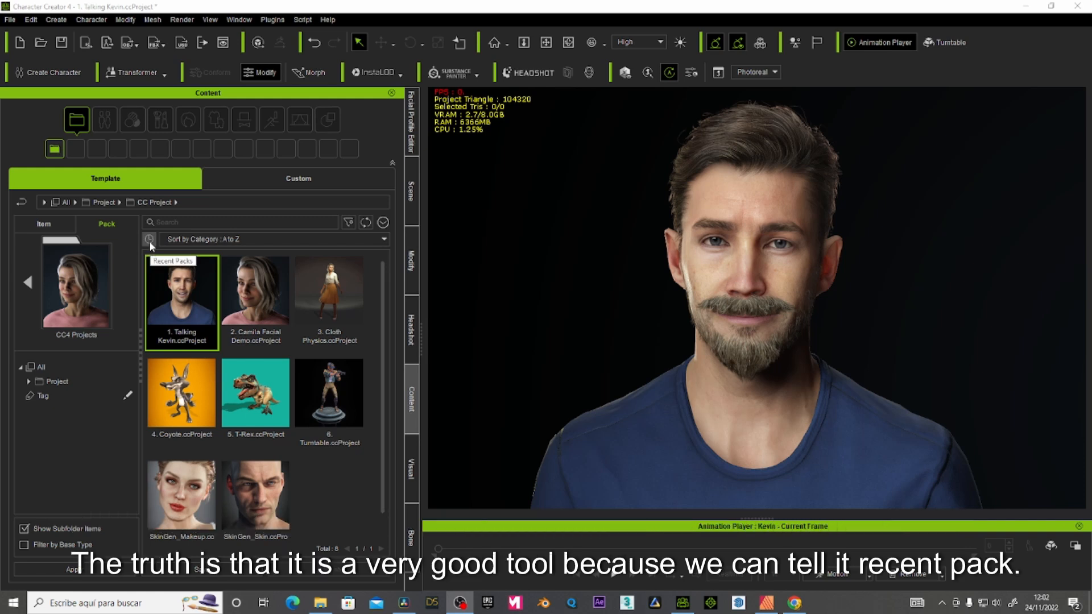
Step: Open the pack "Playset - UN task Force - Military & Soldier Characters and Clothes" from the recent packs
left_click(149, 239)
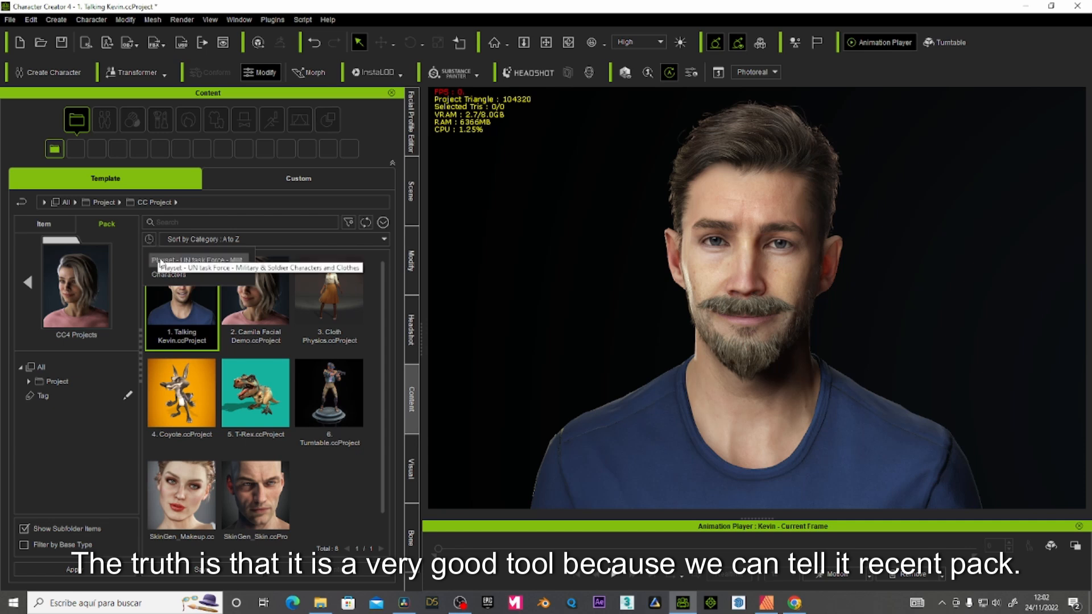
left_click(161, 261)
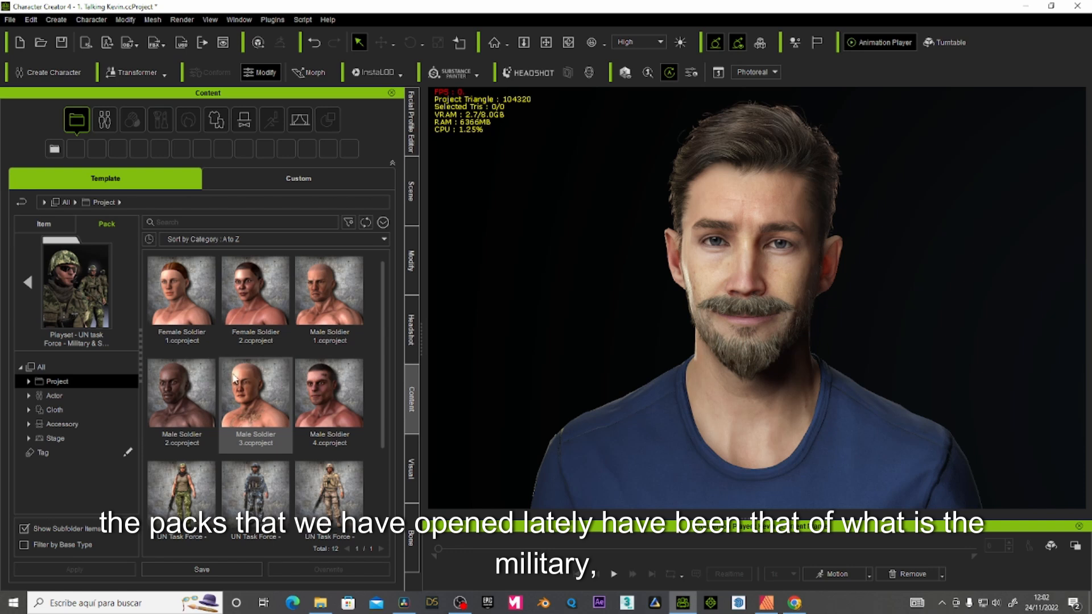
Step: Examine the soldier and UN Task Force projects in the opened military pack's Project category
scroll(273, 422, "down", 1)
scroll(273, 422, "down", 1)
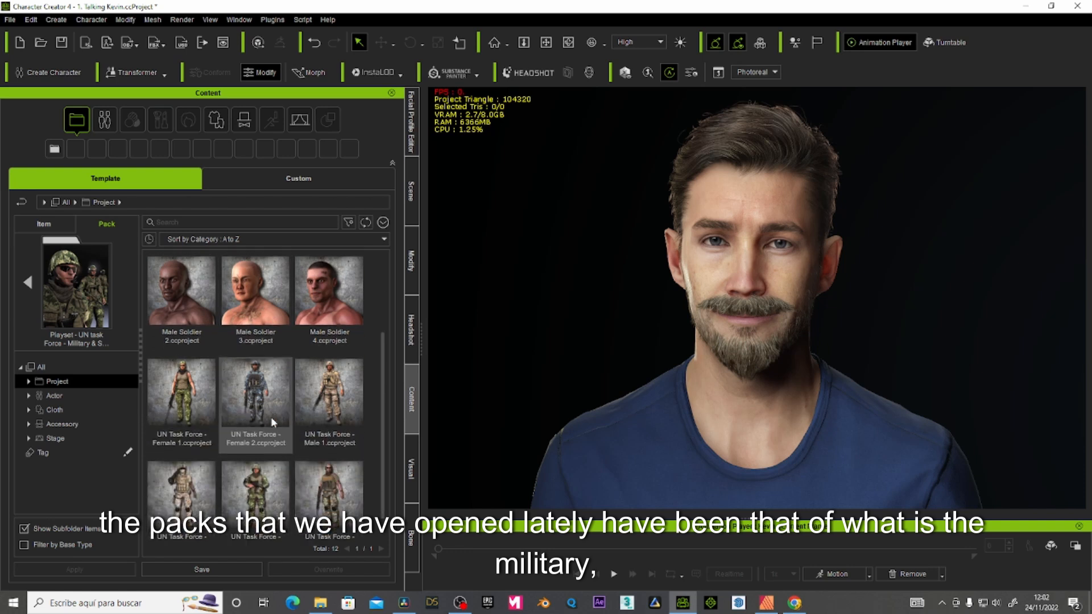
scroll(273, 422, "up", 2)
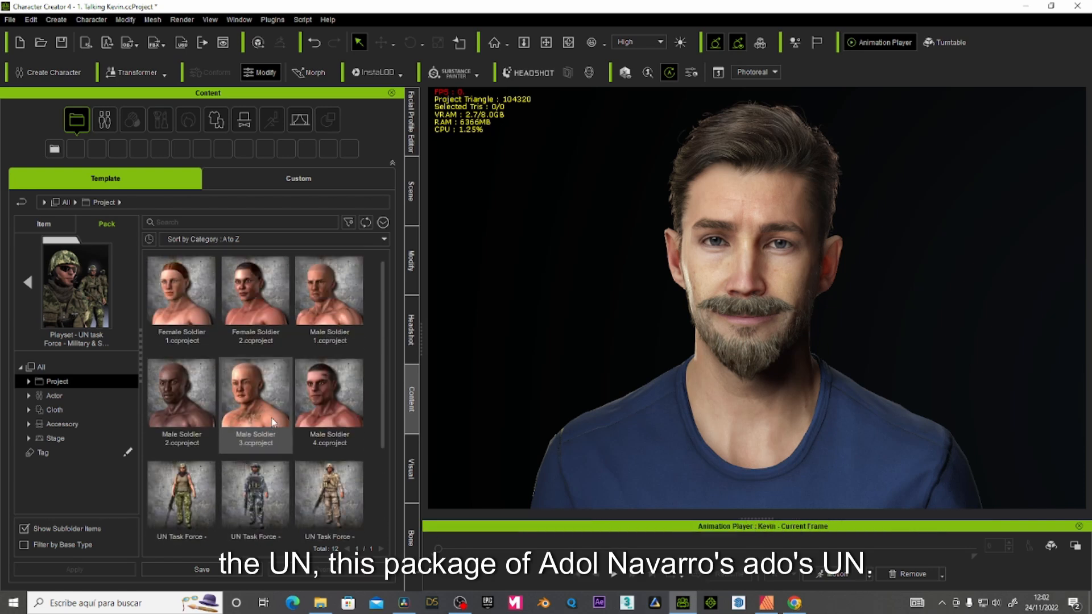
scroll(273, 422, "down", 2)
scroll(272, 421, "up", 2)
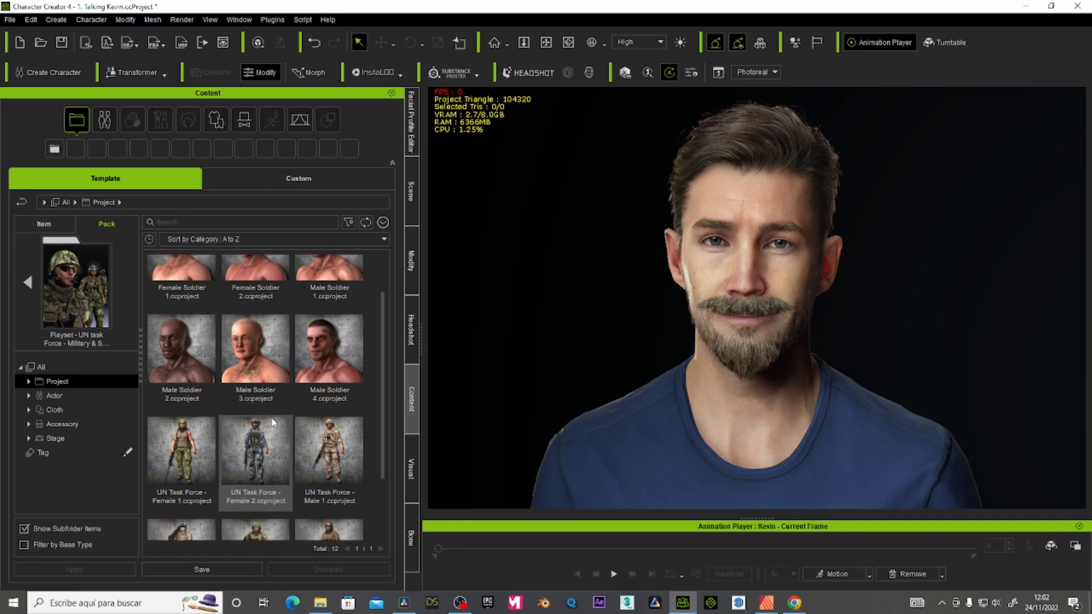
Step: Open the Characters pack from the recent packs and examine its eye items
left_click(148, 239)
left_click(165, 278)
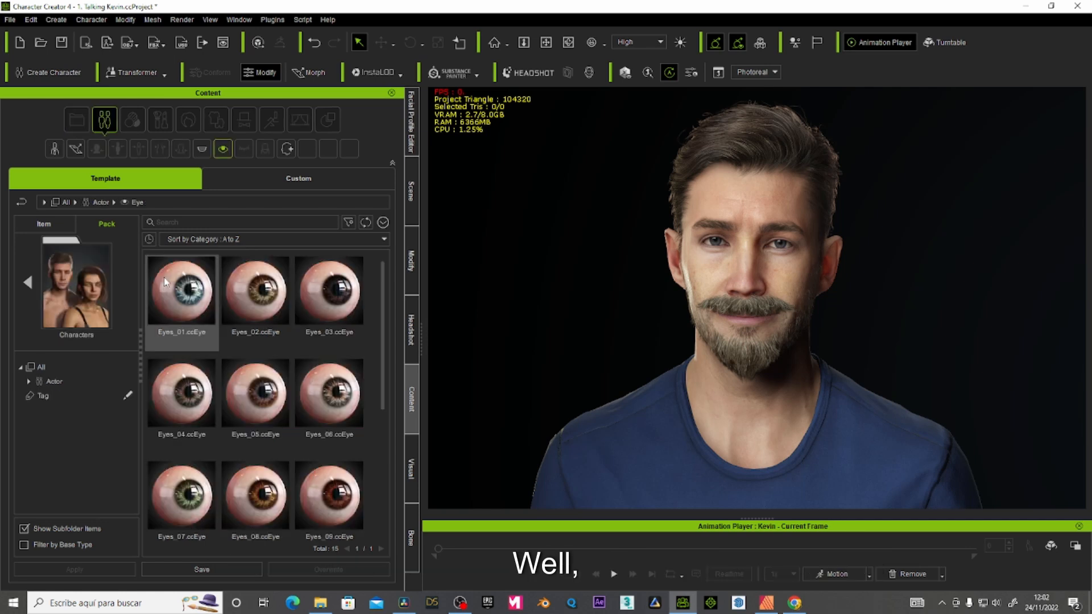
scroll(246, 357, "down", 1)
scroll(244, 357, "down", 1)
scroll(245, 357, "up", 3)
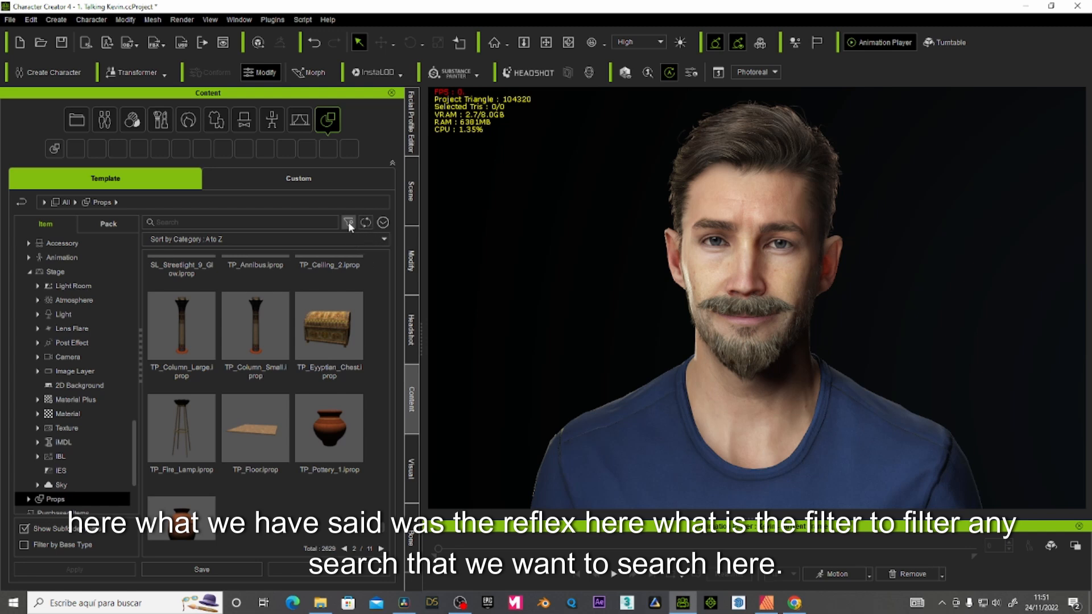
left_click(198, 223)
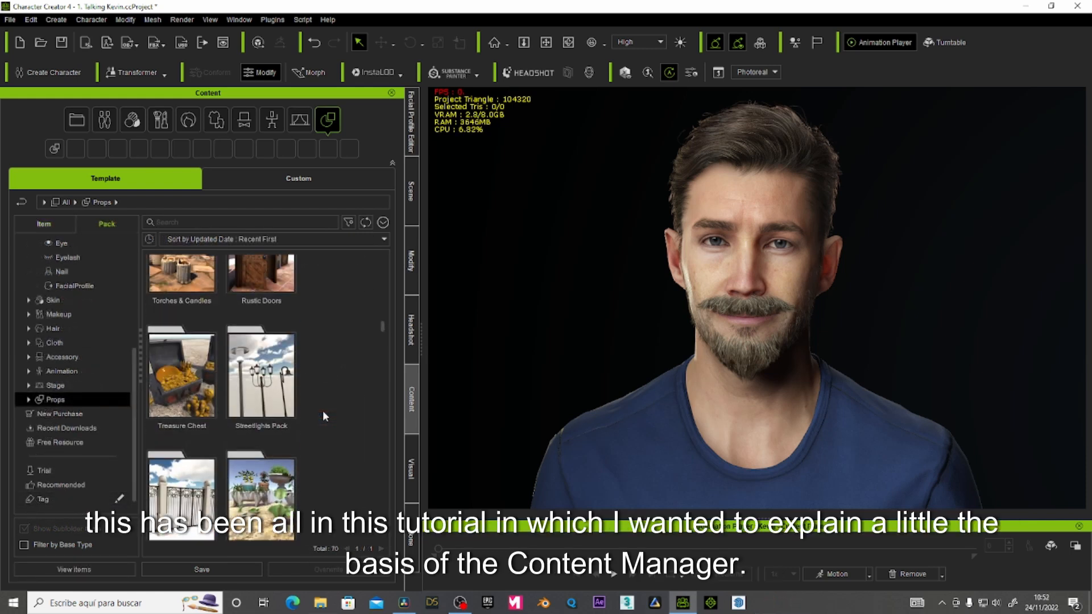
scroll(322, 411, "up", 5)
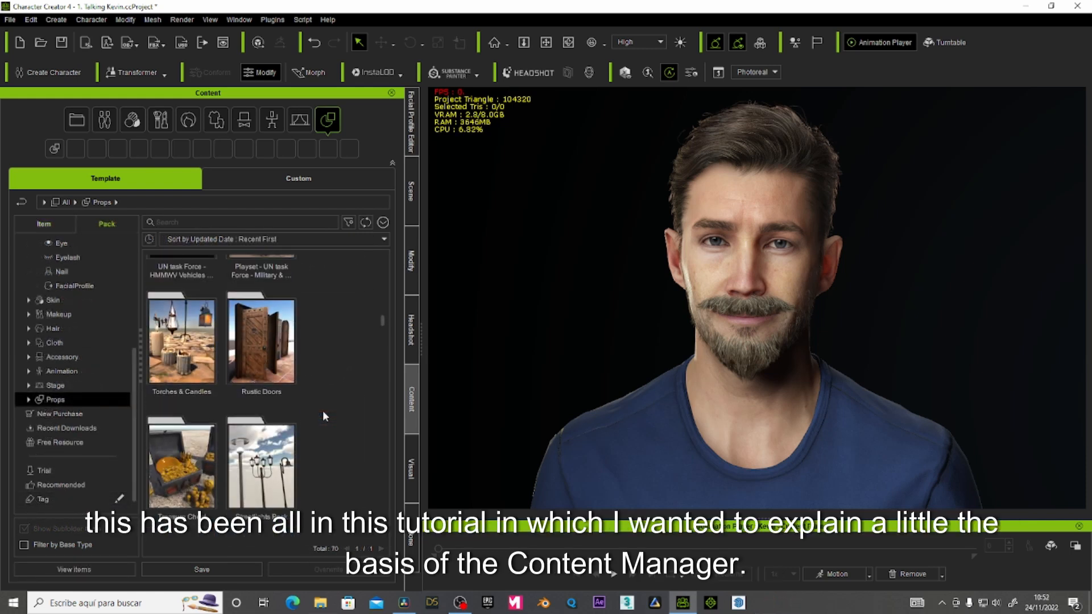
scroll(322, 417, "up", 1)
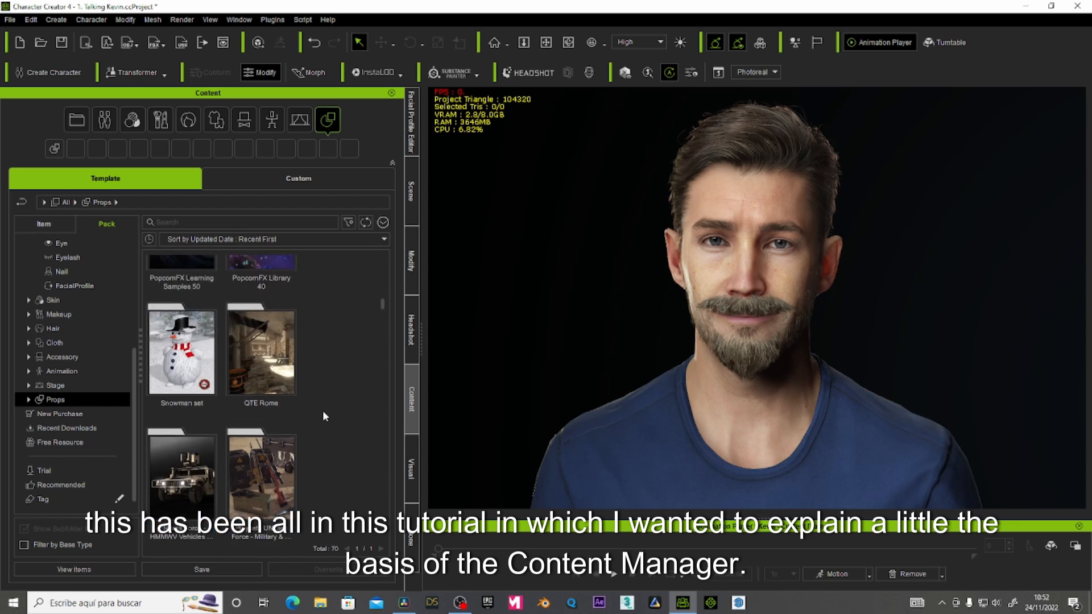